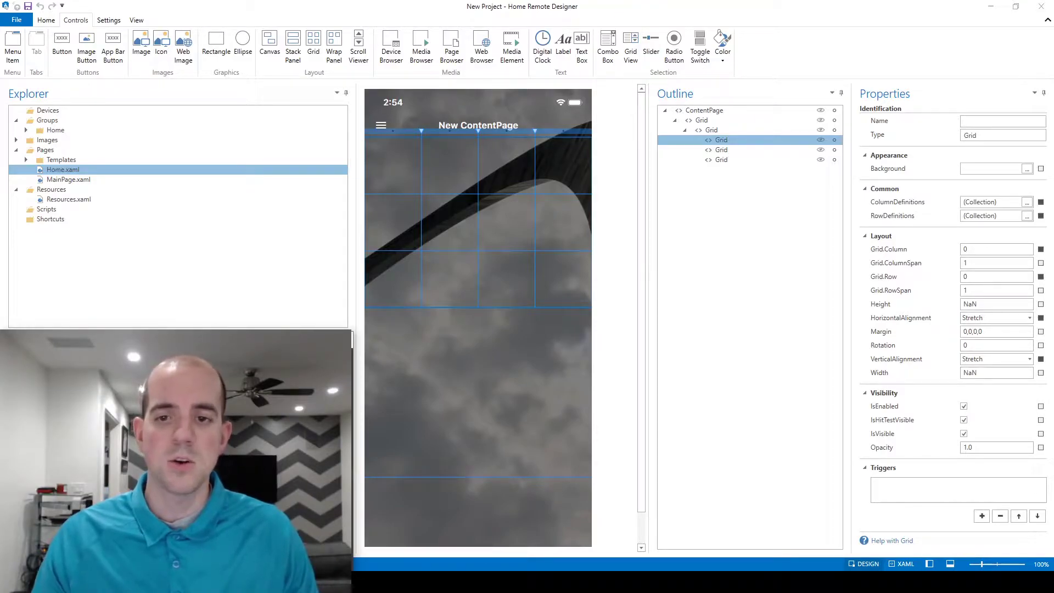
Draw a button in the first cell of the upper four-column grid and reset its margin to the default.
{"action": "left_click", "coordinate": [553, 581]}
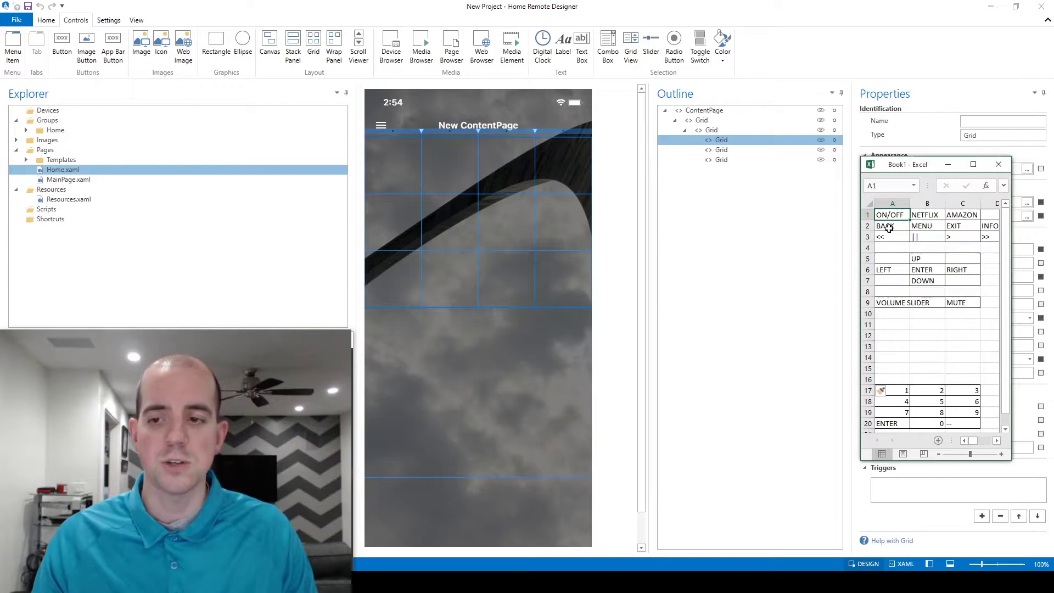
{"action": "left_click", "coordinate": [189, 17]}
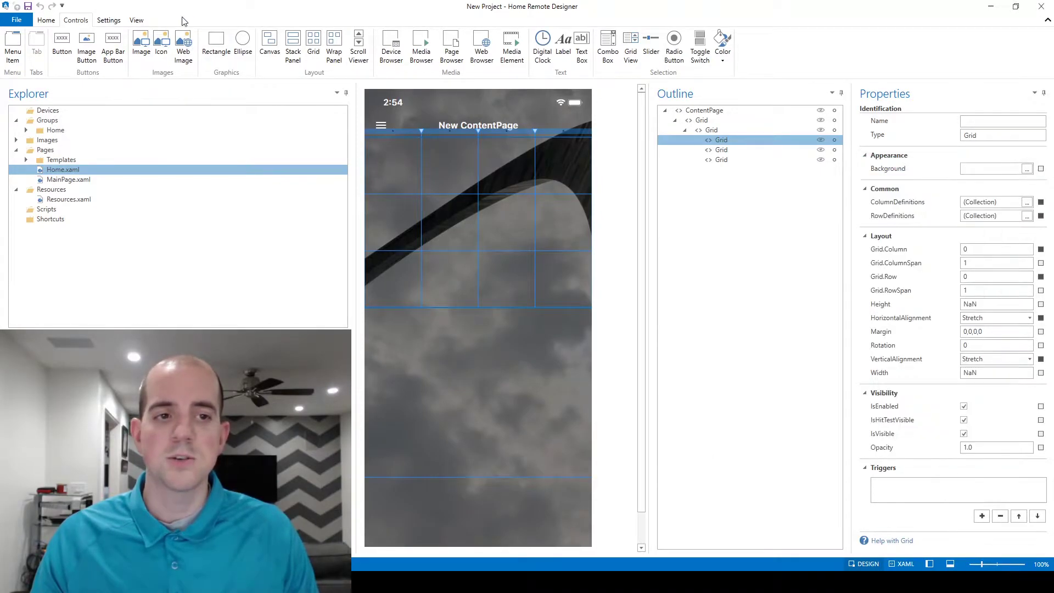
{"action": "left_click", "coordinate": [62, 52]}
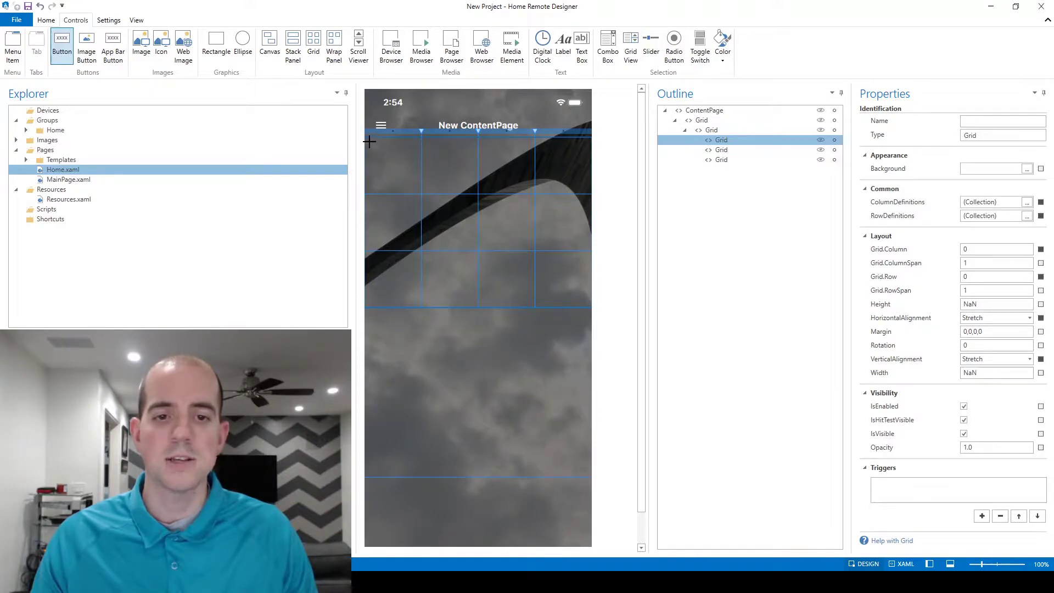
{"action": "left_click_drag", "start_coordinate": [369, 142], "coordinate": [416, 188]}
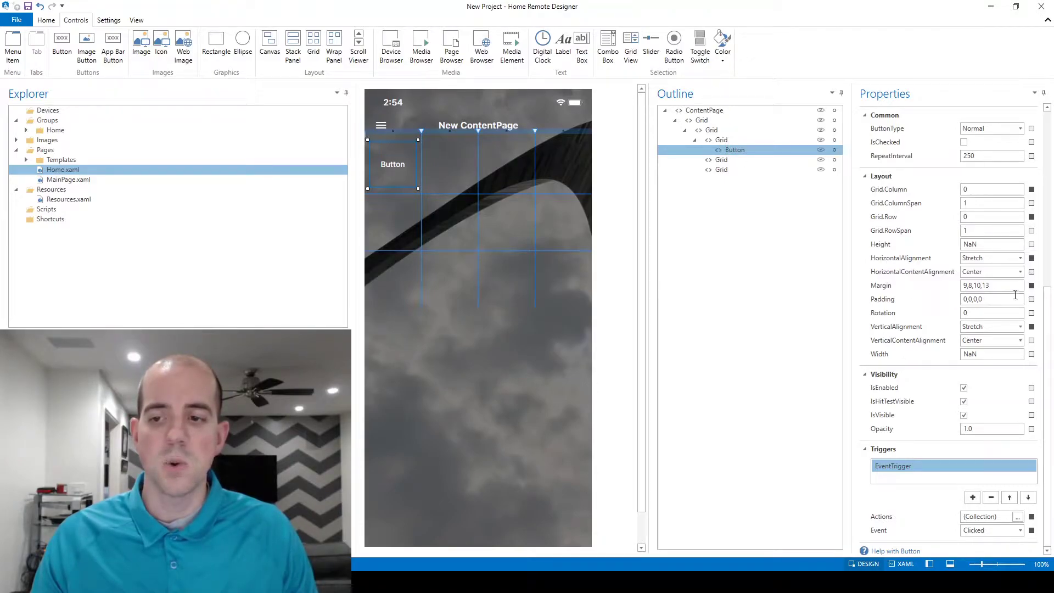
{"action": "left_click", "coordinate": [1032, 286]}
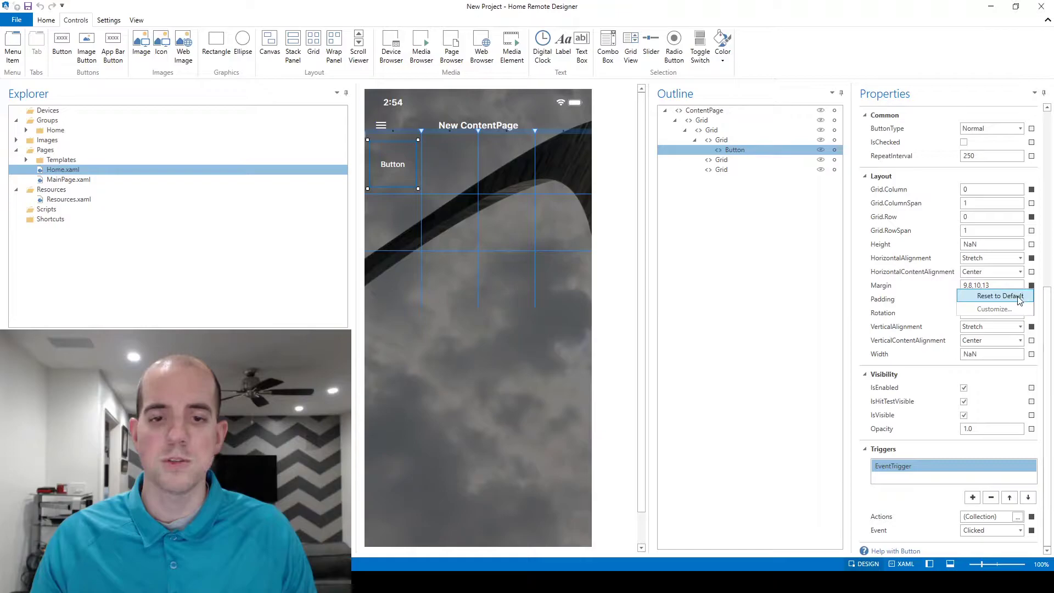
{"action": "left_click", "coordinate": [988, 295]}
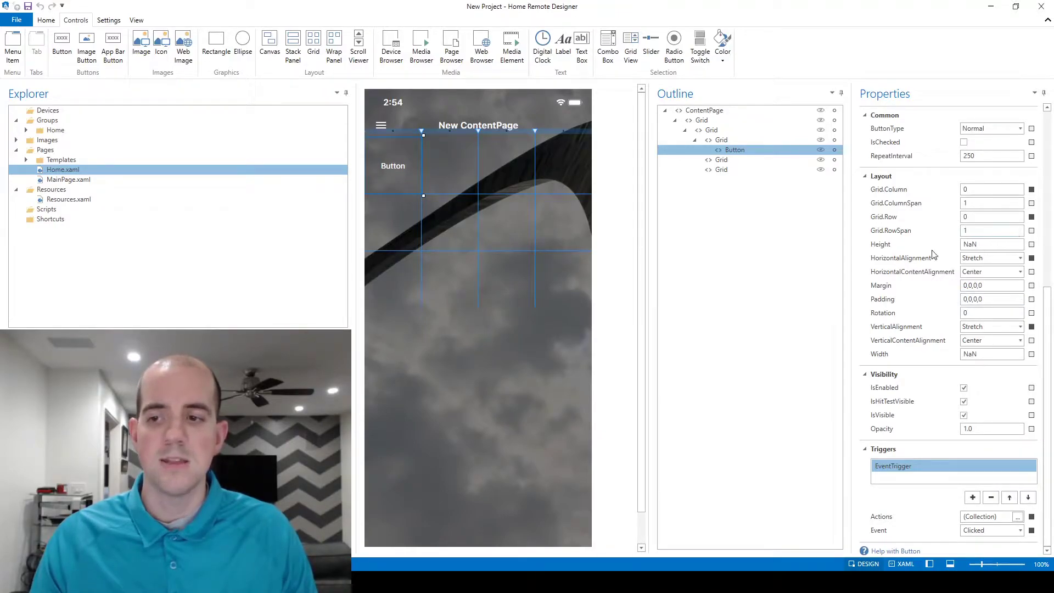
Set the new button's text to "On / Off" and name the button OnOff.
{"action": "scroll", "coordinate": [929, 257], "scroll_direction": "up", "scroll_amount": 3}
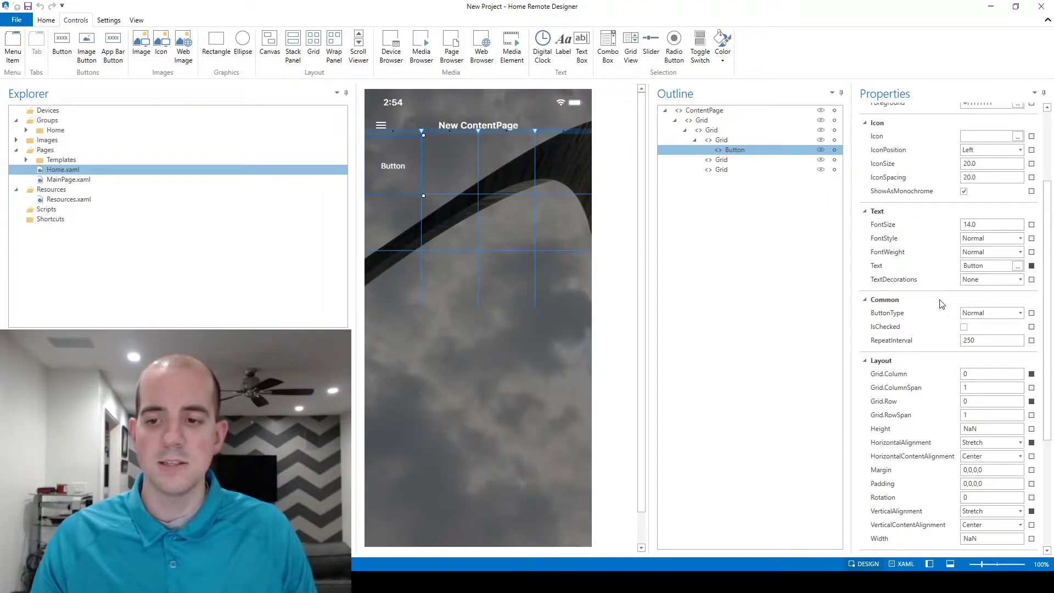
{"action": "double_click", "coordinate": [994, 265]}
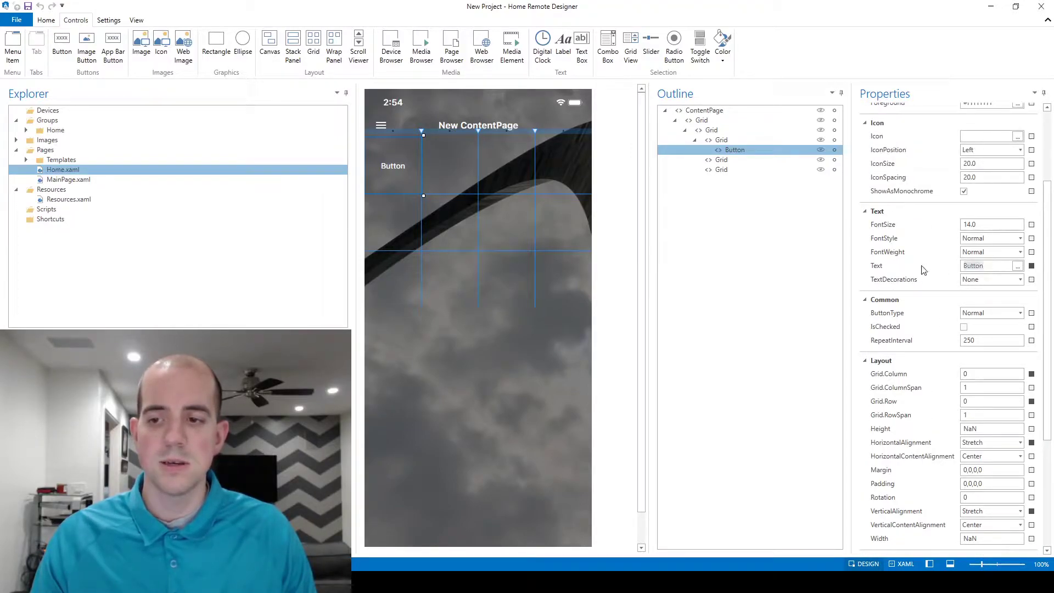
{"action": "type", "text": "On / Off"}
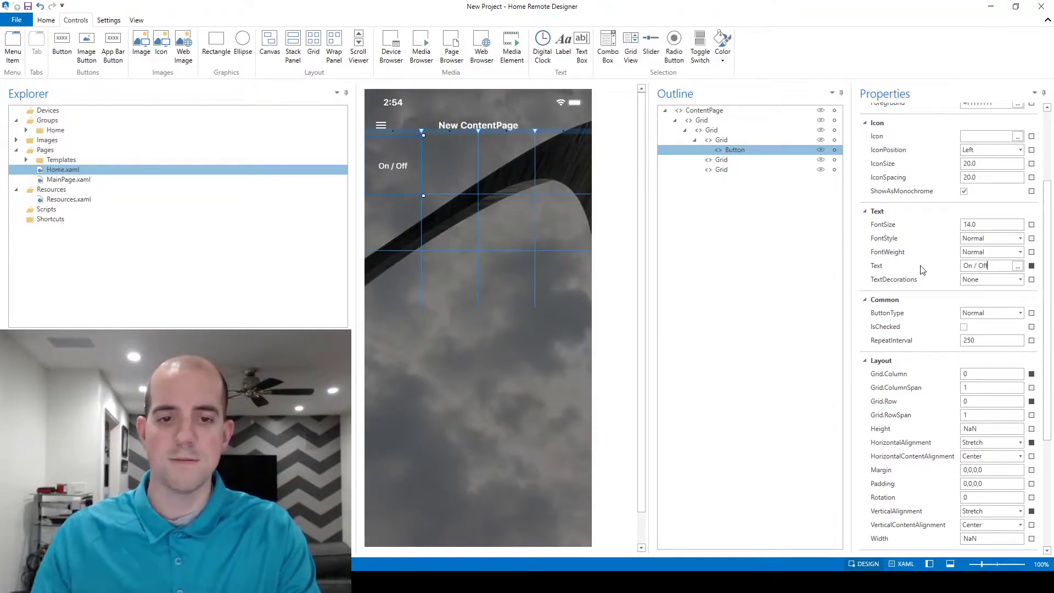
{"action": "key", "text": "Return"}
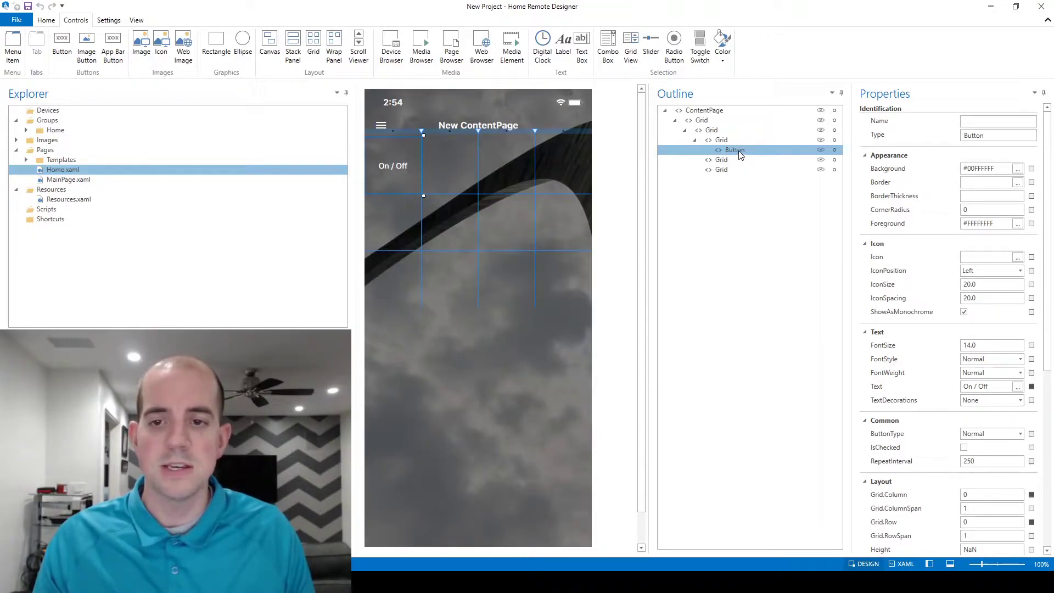
{"action": "left_click", "coordinate": [984, 121]}
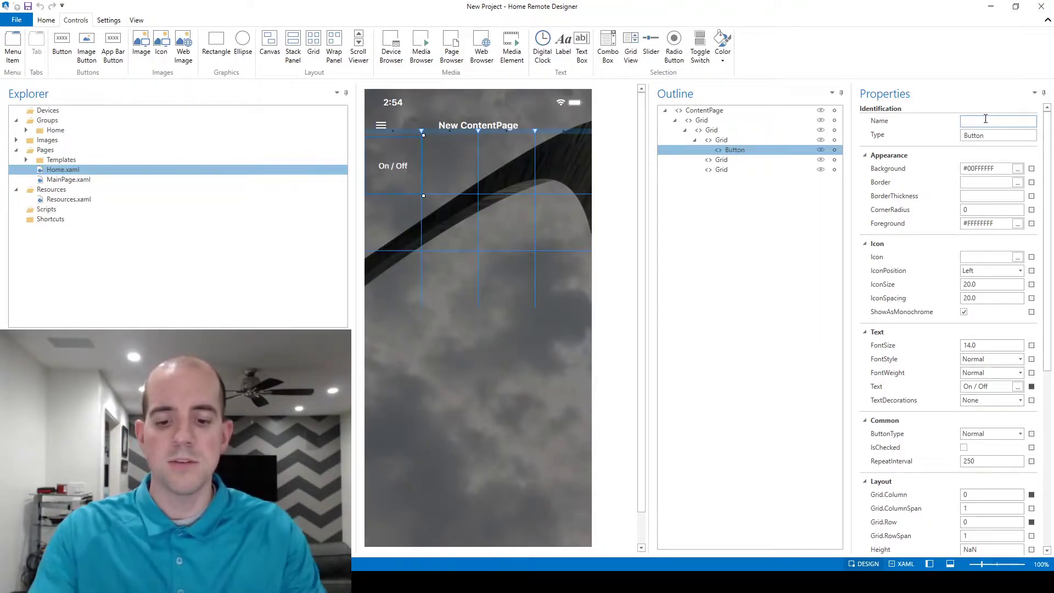
{"action": "type", "text": "OnOff"}
{"action": "key", "text": "Return"}
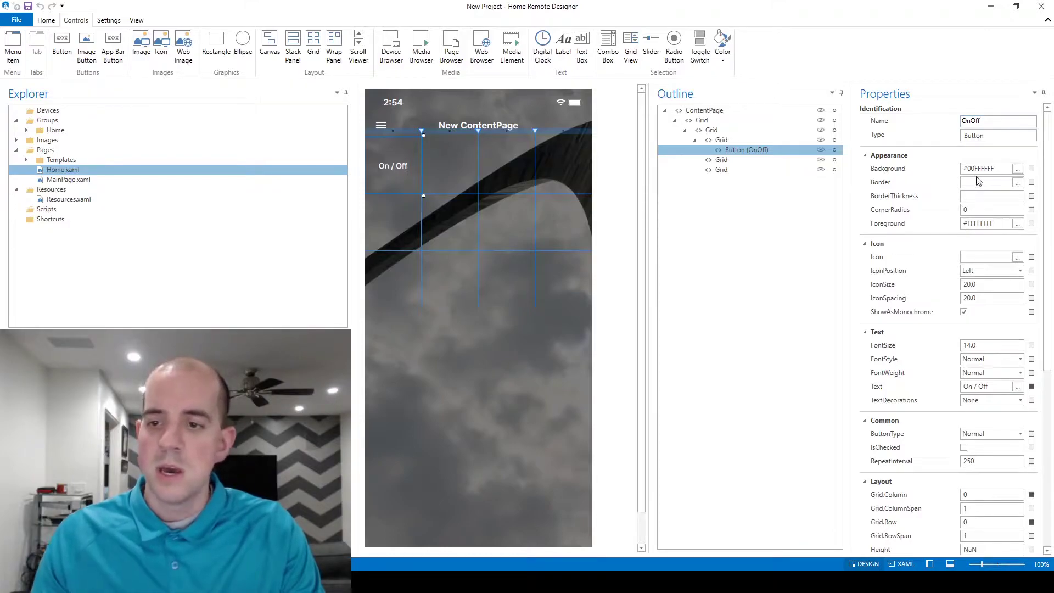
Set the OnOff button's background to the standard red, #FFFF0000.
{"action": "left_click", "coordinate": [1018, 169]}
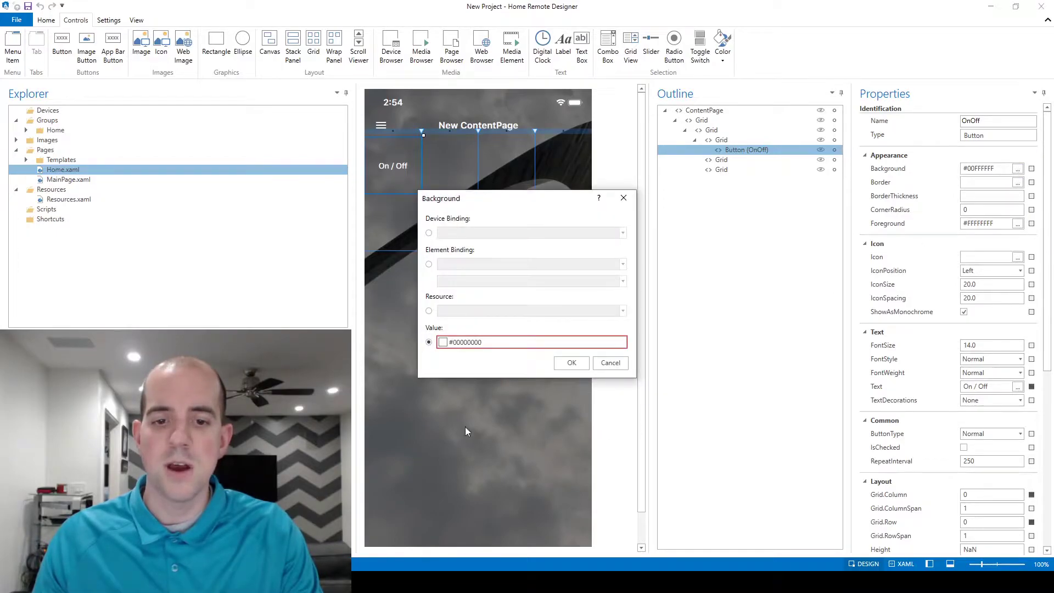
{"action": "left_click", "coordinate": [442, 343]}
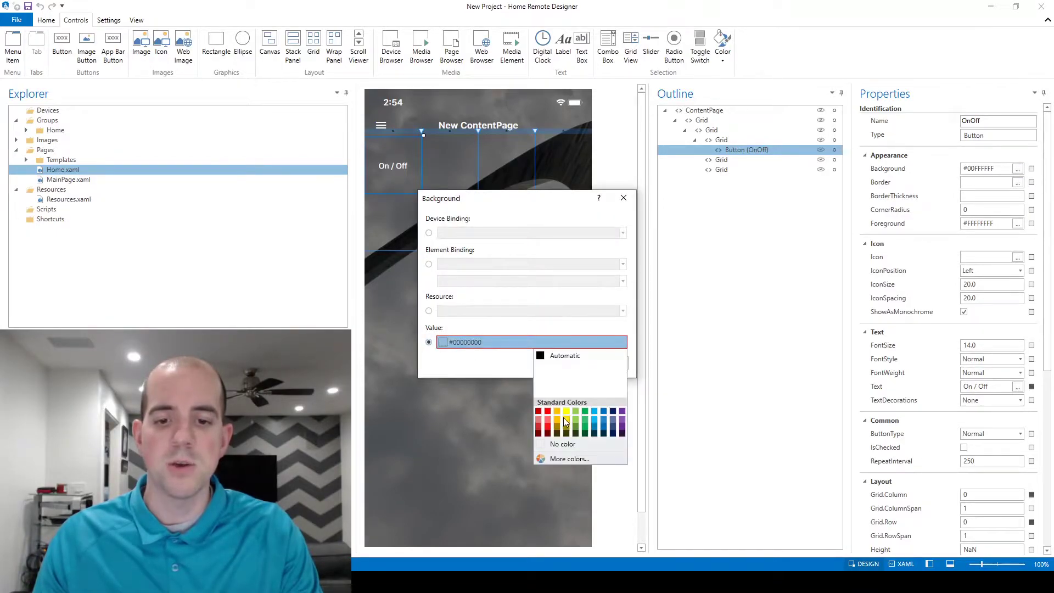
{"action": "left_click", "coordinate": [548, 412]}
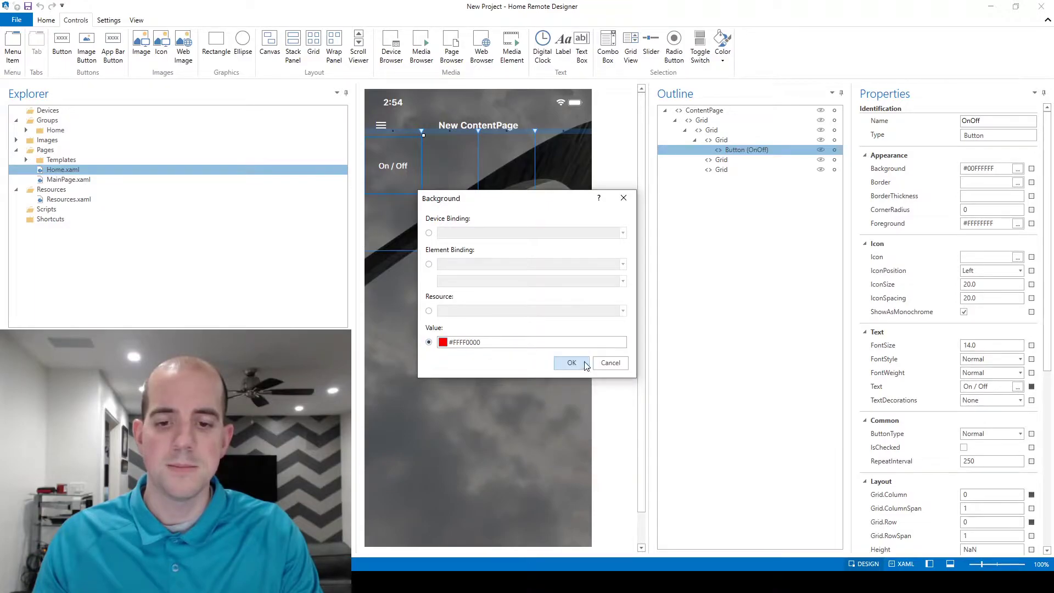
{"action": "left_click", "coordinate": [584, 362]}
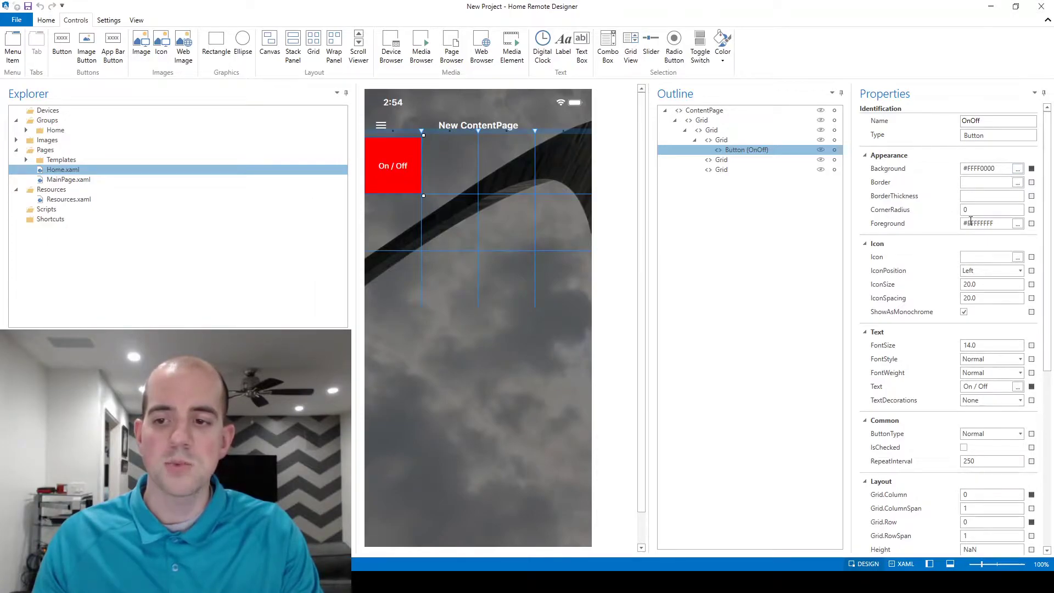
Move the OnOff button within its parent grid by setting Grid.Column to 1 and Grid.Row to 1.
{"action": "scroll", "coordinate": [970, 281], "scroll_direction": "down", "scroll_amount": 3}
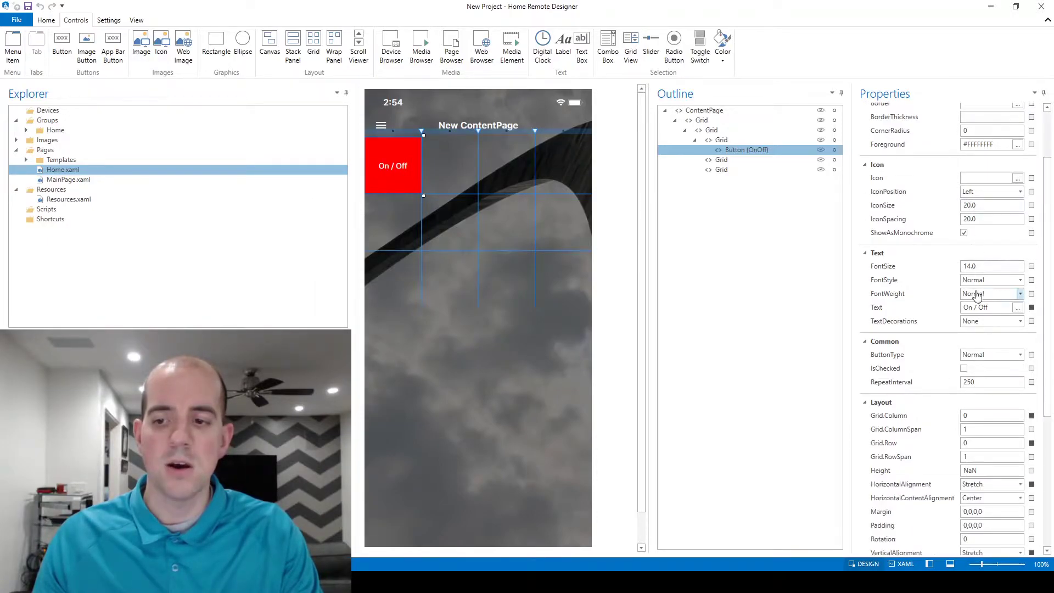
{"action": "scroll", "coordinate": [933, 247], "scroll_direction": "down", "scroll_amount": 8}
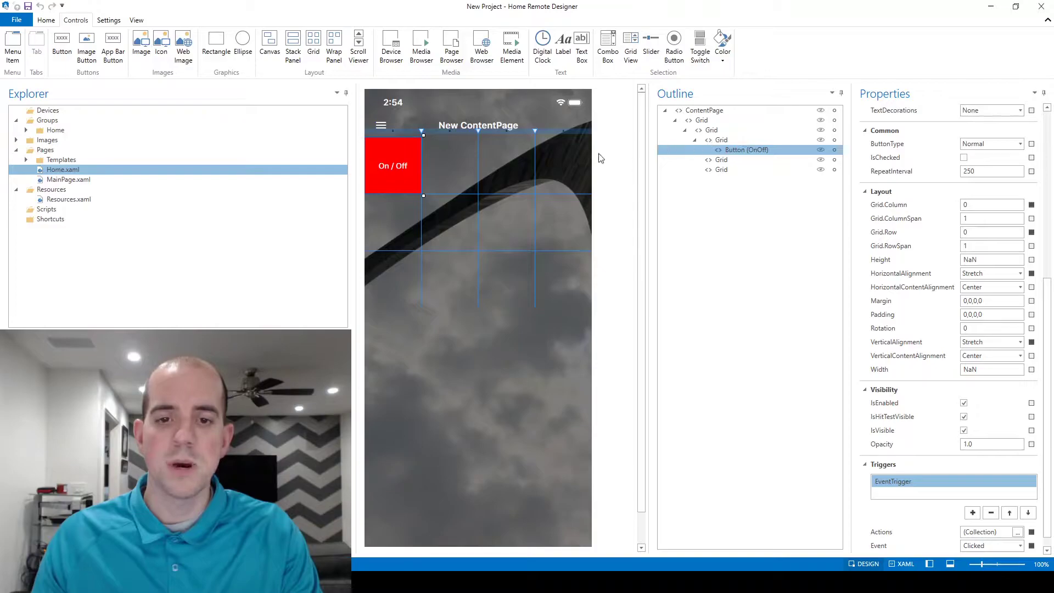
{"action": "left_click", "coordinate": [727, 140]}
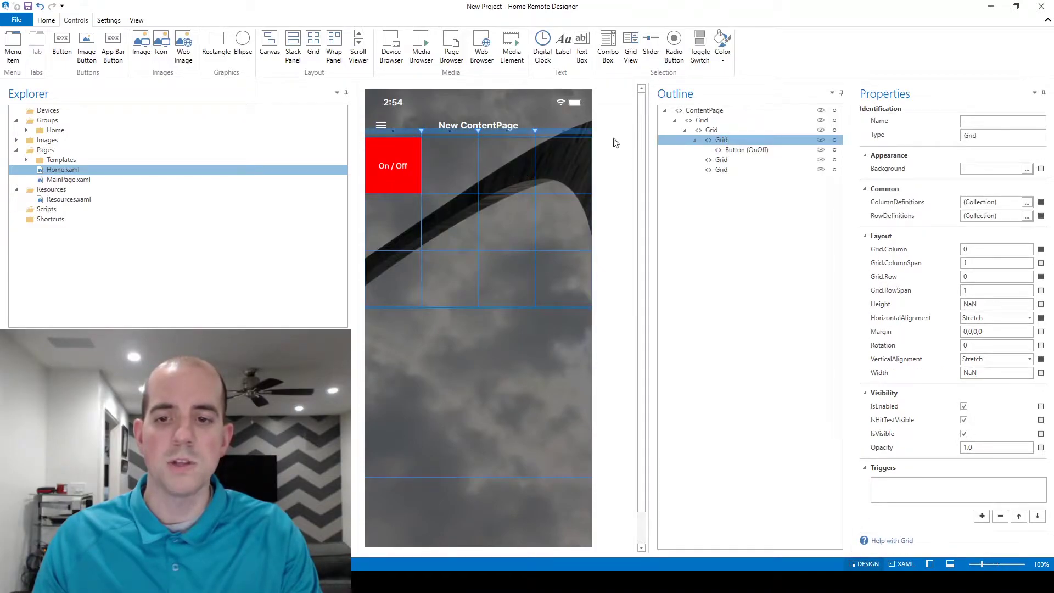
{"action": "left_click", "coordinate": [745, 149]}
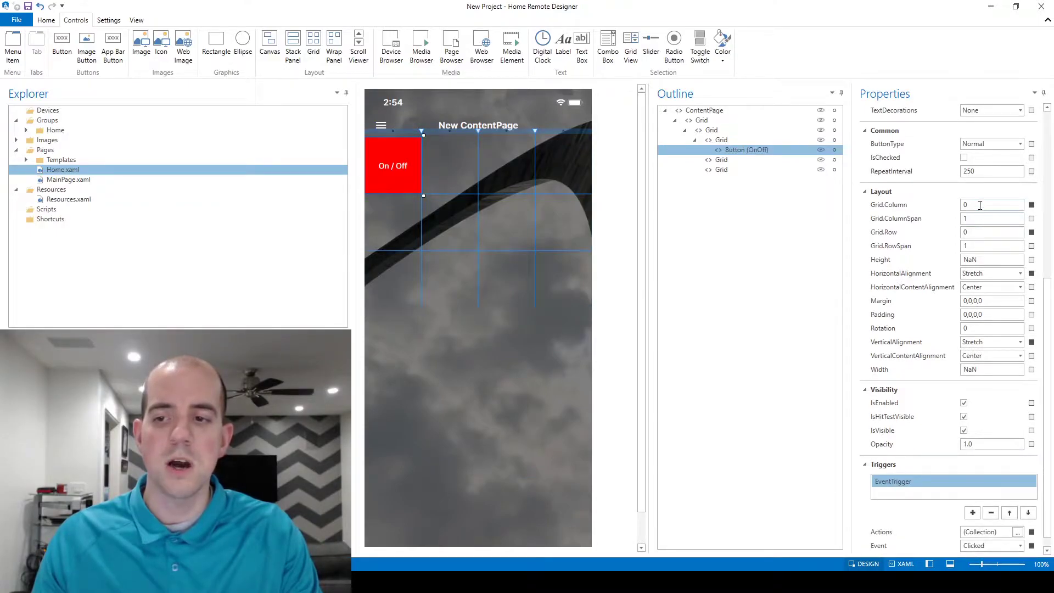
{"action": "left_click_drag", "start_coordinate": [980, 204], "coordinate": [948, 209]}
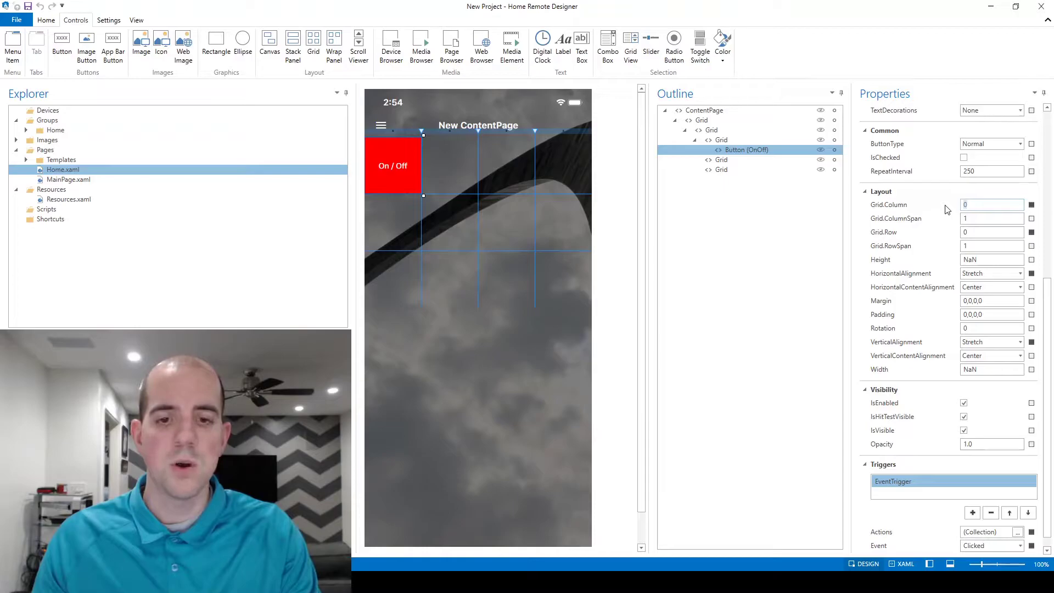
{"action": "type", "text": "1"}
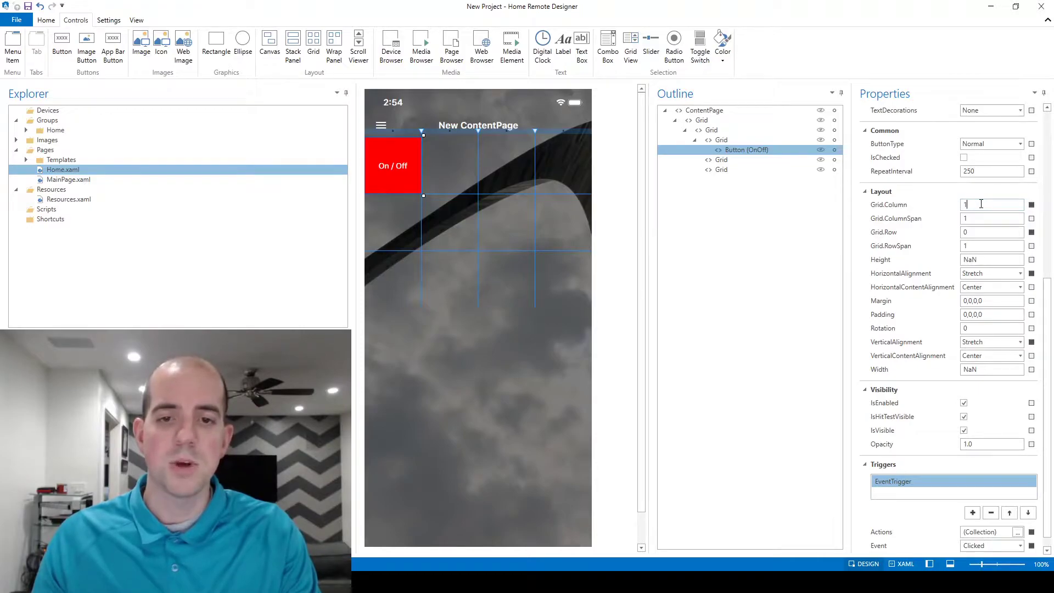
{"action": "key", "text": "Tab"}
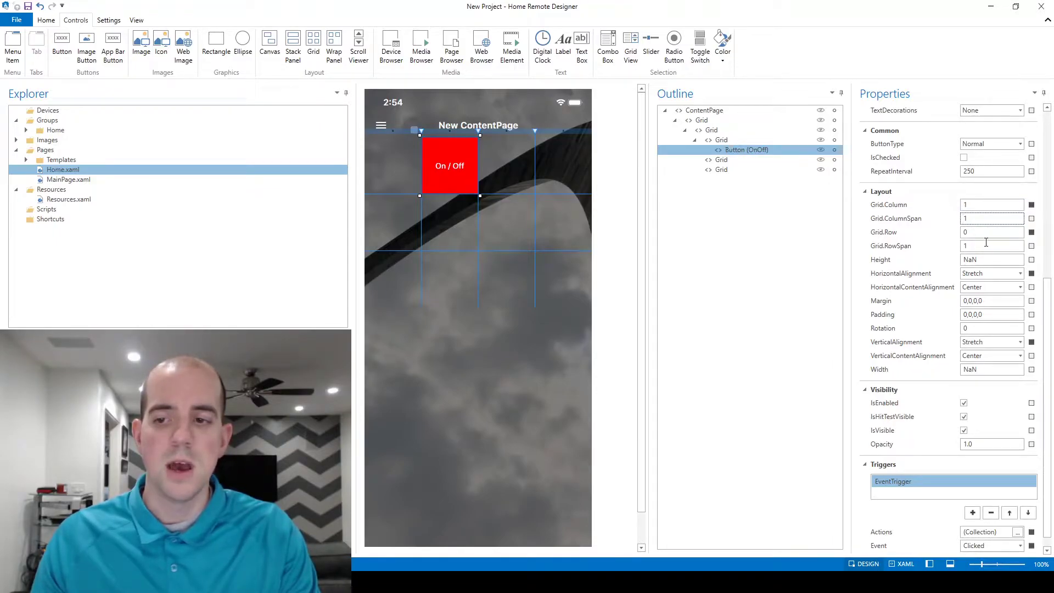
{"action": "left_click", "coordinate": [963, 233]}
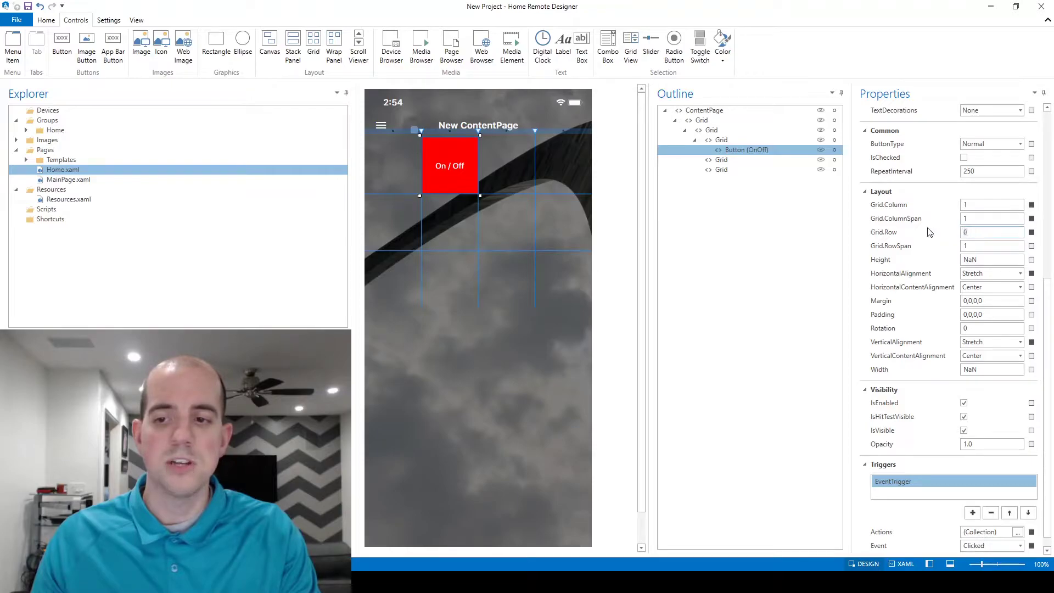
{"action": "type", "text": "1"}
{"action": "left_click", "coordinate": [992, 248]}
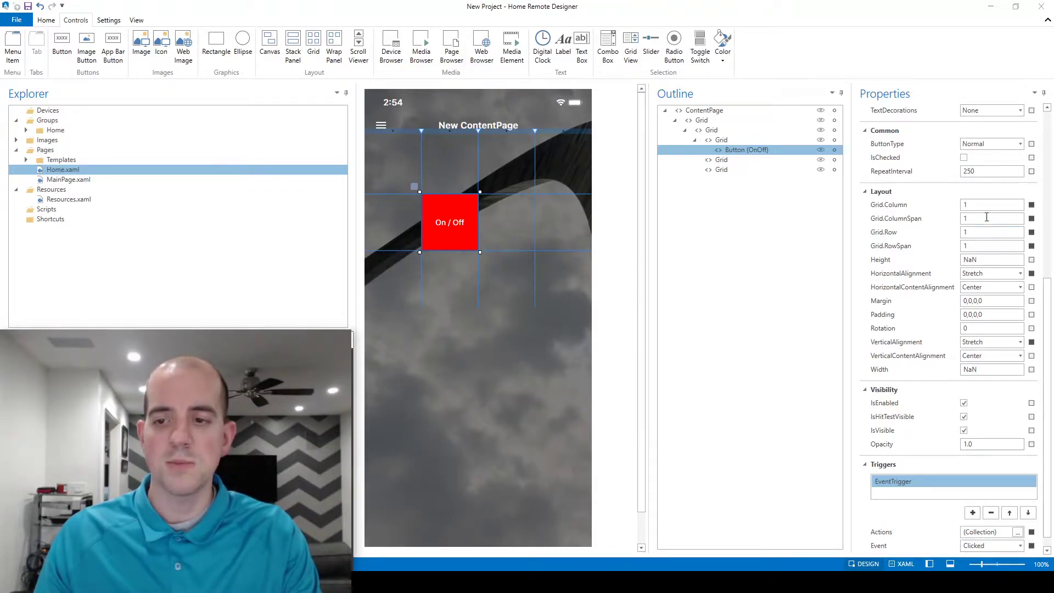
Stretch the OnOff button across several cells by setting Grid.ColumnSpan to 2 and Grid.RowSpan to 2.
{"action": "left_click_drag", "start_coordinate": [986, 218], "coordinate": [911, 212]}
{"action": "type", "text": "2"}
{"action": "key", "text": "Tab"}
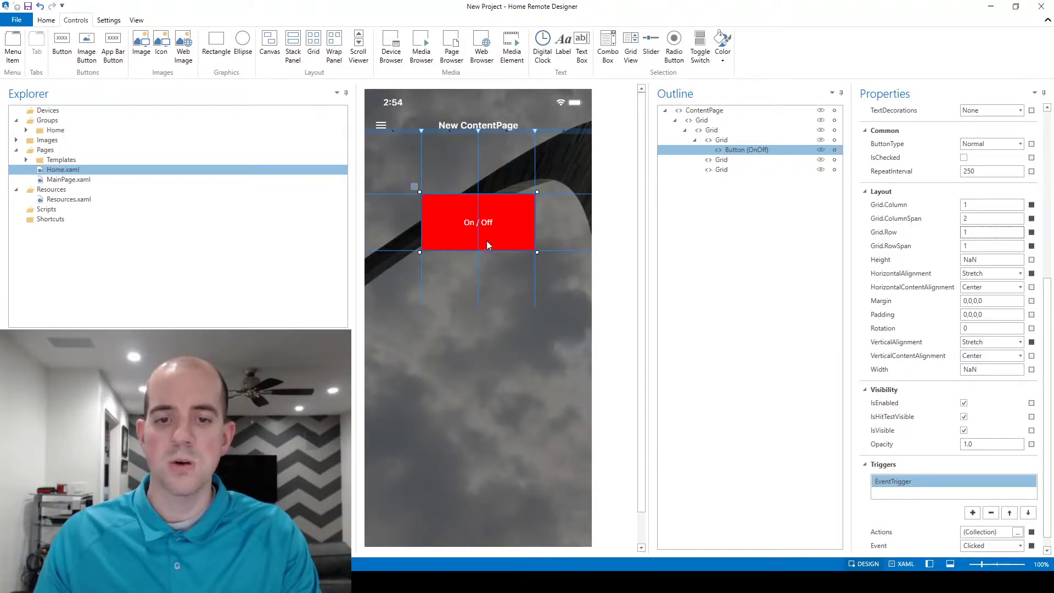
{"action": "double_click", "coordinate": [989, 247]}
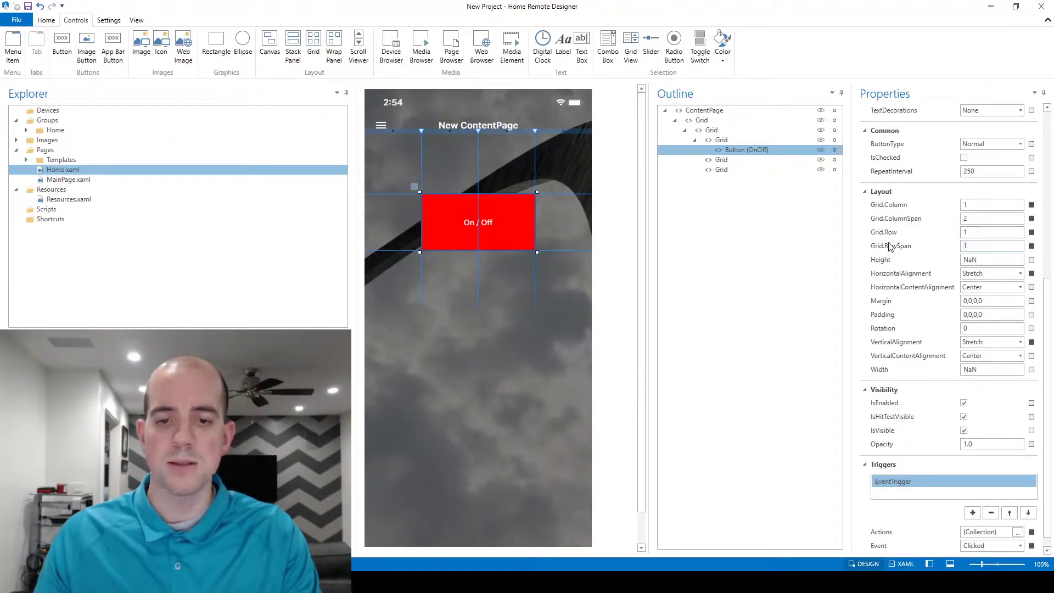
{"action": "type", "text": "2"}
{"action": "key", "text": "Tab"}
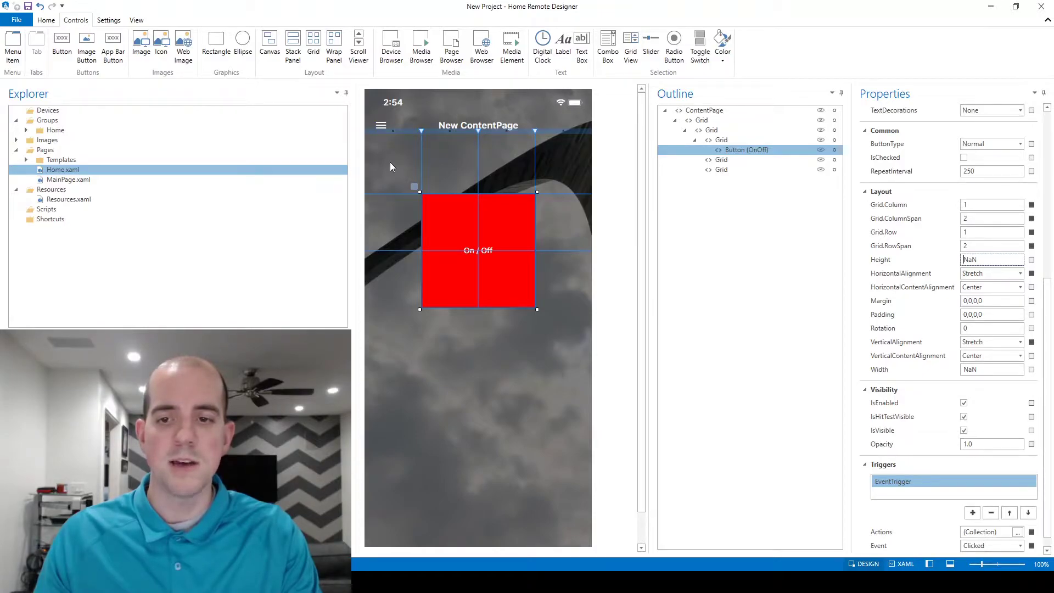
Return the OnOff button to a single first cell with column 0, row 0, column span 1 and row span 1.
{"action": "left_click_drag", "start_coordinate": [984, 207], "coordinate": [894, 207]}
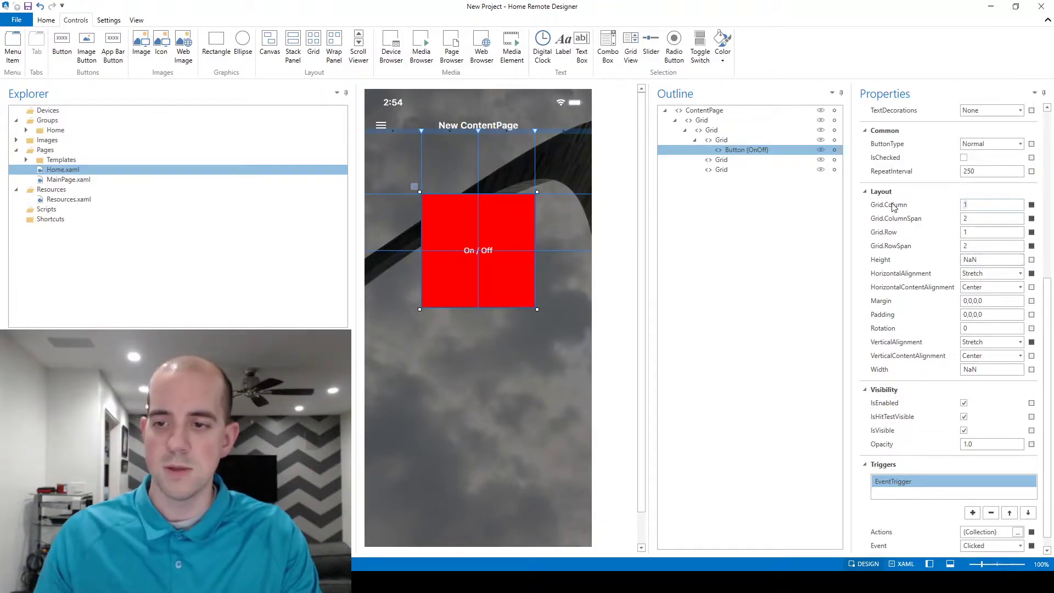
{"action": "type", "text": "0"}
{"action": "mouse_move", "coordinate": [983, 220]}
{"action": "left_mouse_down"}
{"action": "mouse_move", "coordinate": [923, 235]}
{"action": "mouse_move", "coordinate": [980, 243]}
{"action": "mouse_move", "coordinate": [966, 219]}
{"action": "left_mouse_up"}
{"action": "type", "text": "10"}
{"action": "left_click", "coordinate": [979, 246]}
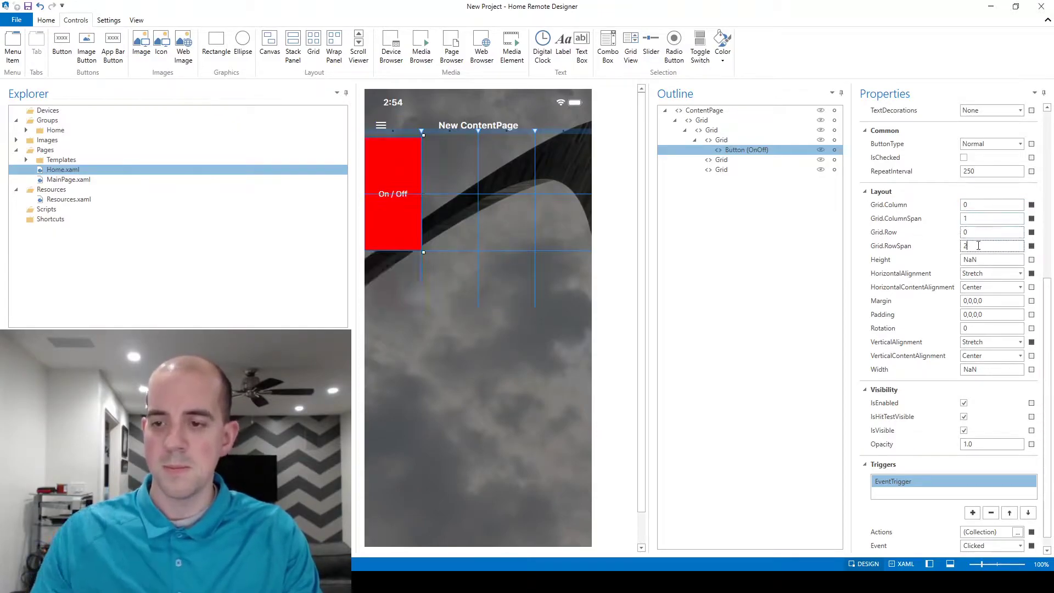
{"action": "type", "text": "1"}
{"action": "key", "text": "Tab"}
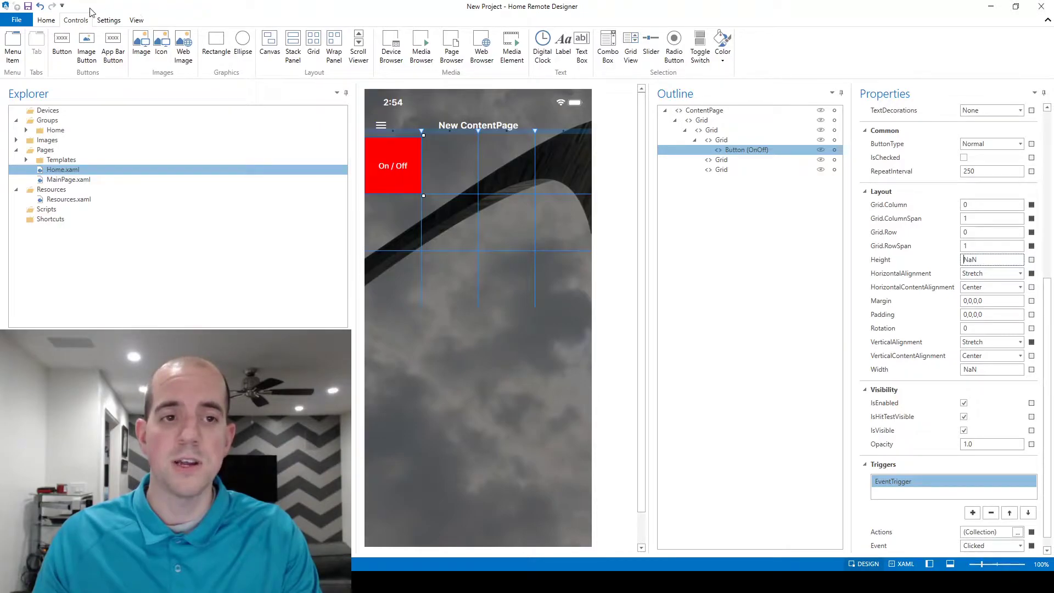
Run the project in the simulator and test the On / Off button by activating it several times.
{"action": "left_click", "coordinate": [46, 20]}
{"action": "left_click", "coordinate": [76, 20]}
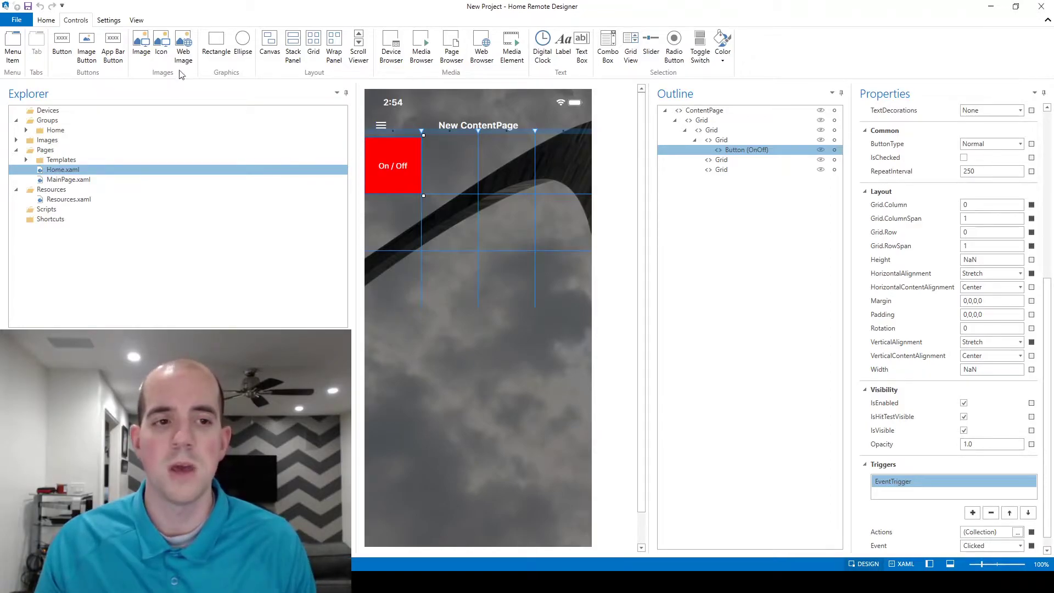
{"action": "left_click", "coordinate": [52, 21]}
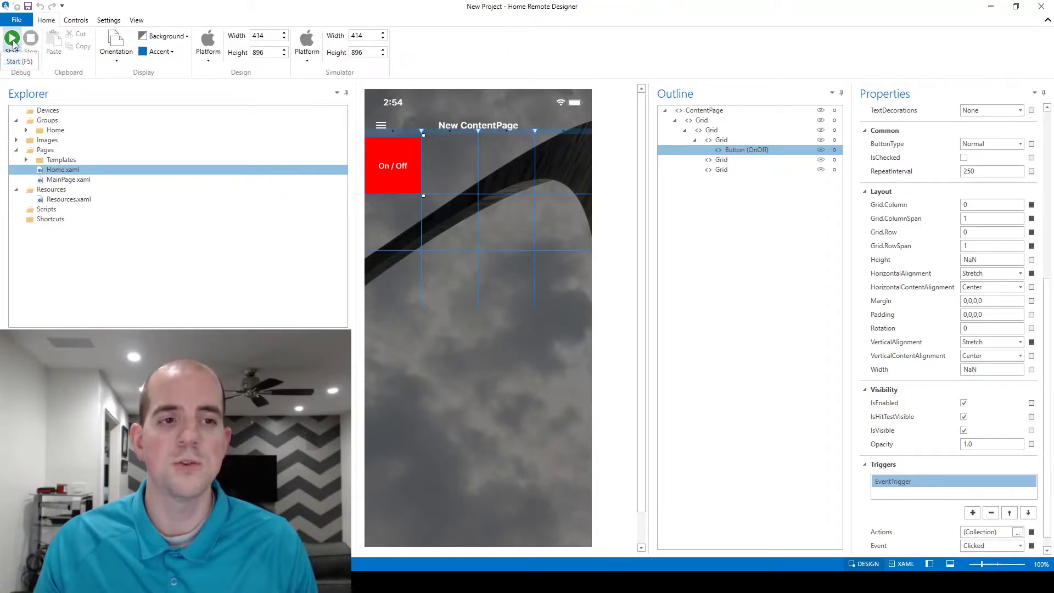
{"action": "left_click", "coordinate": [13, 45]}
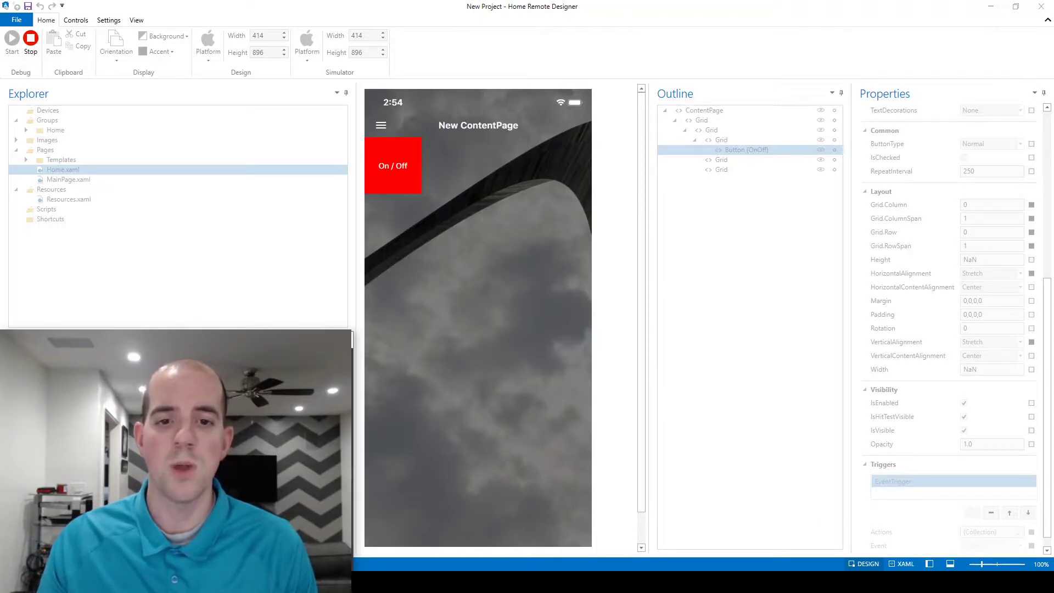
{"action": "left_click", "coordinate": [408, 173]}
{"action": "left_click", "coordinate": [407, 173]}
{"action": "left_click", "coordinate": [407, 172]}
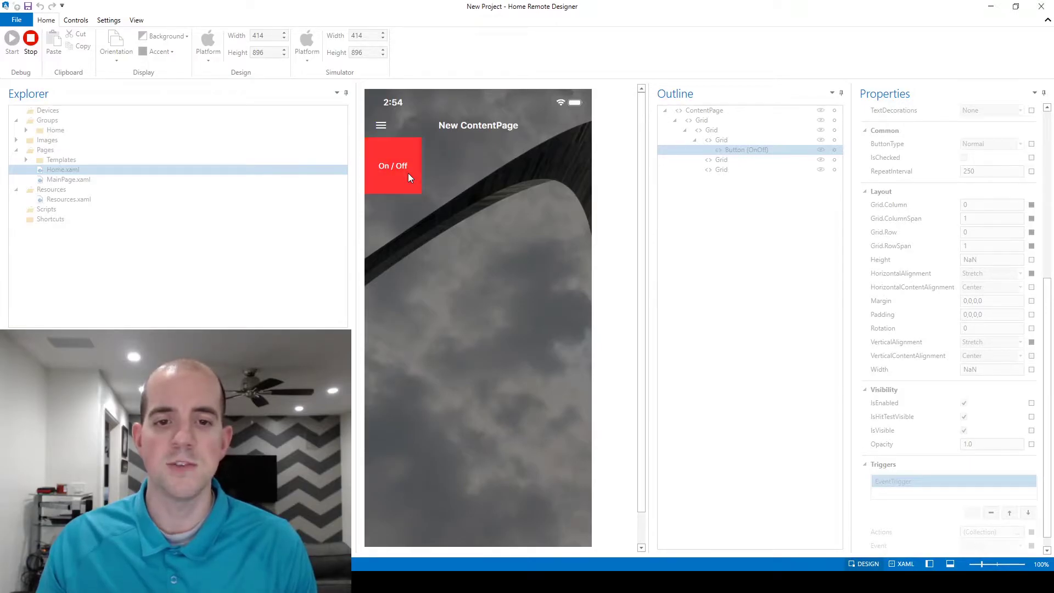
Test the On / Off button a few more times in the running simulator, and stop the simulation.
{"action": "left_click", "coordinate": [408, 173]}
{"action": "left_click", "coordinate": [408, 173]}
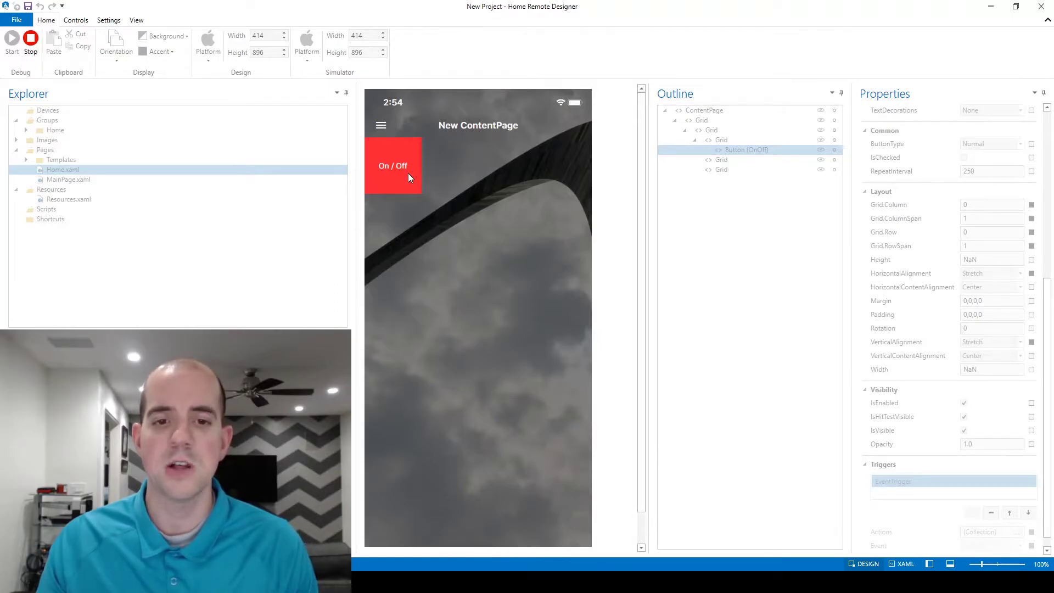
{"action": "left_click", "coordinate": [407, 173]}
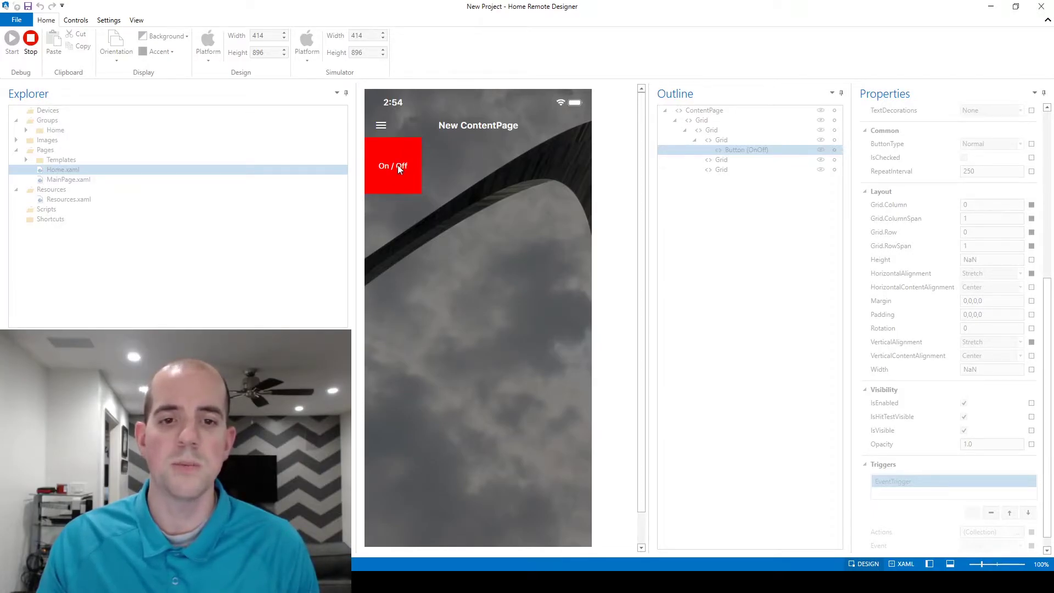
{"action": "left_click", "coordinate": [31, 47]}
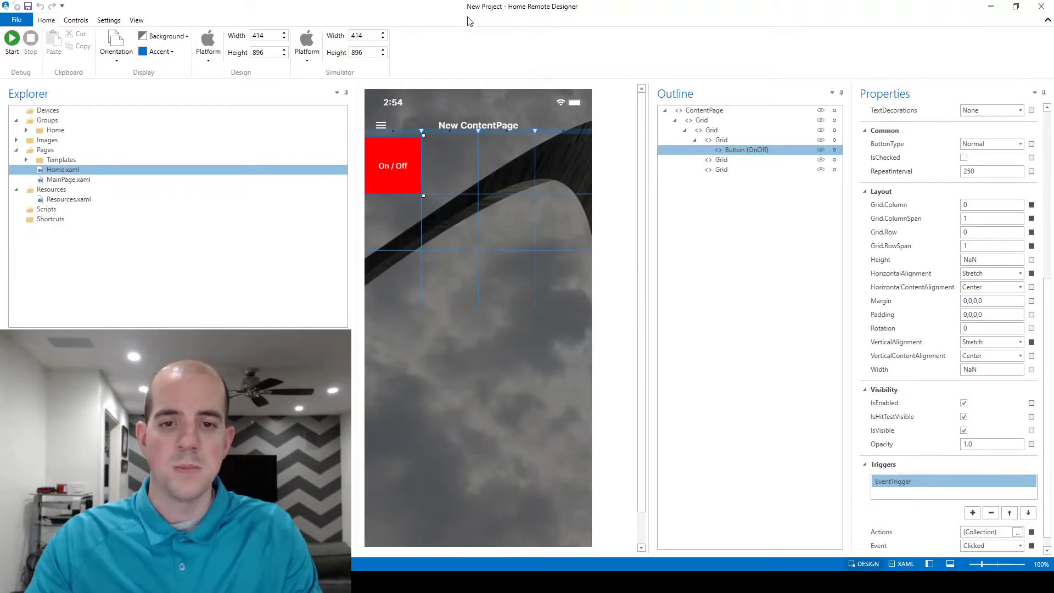
Reset the OnOff button's red background colour to the default.
{"action": "left_click", "coordinate": [745, 148]}
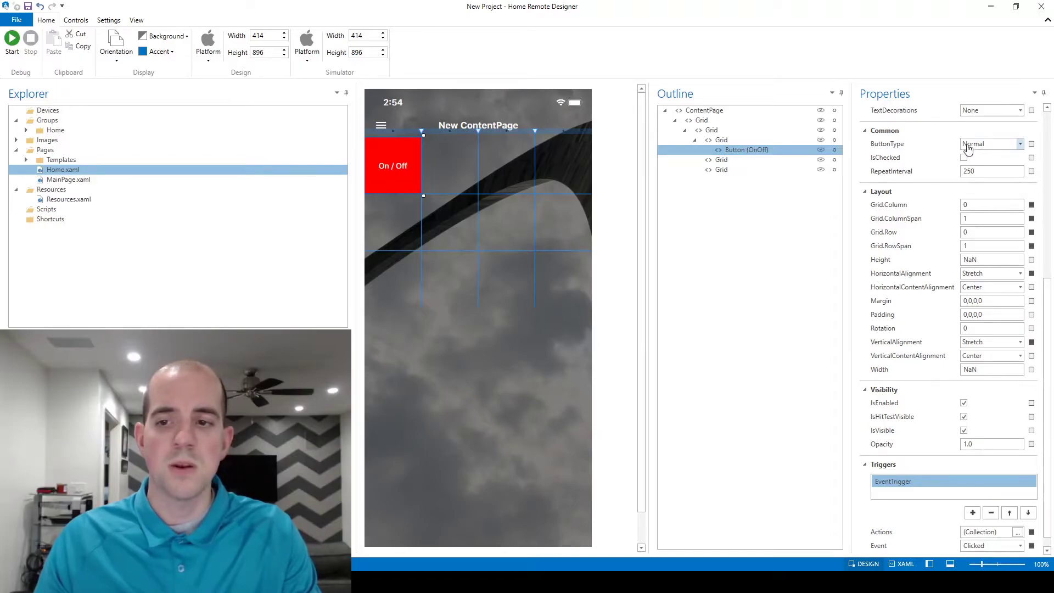
{"action": "scroll", "coordinate": [1035, 171], "scroll_direction": "up", "scroll_amount": 5}
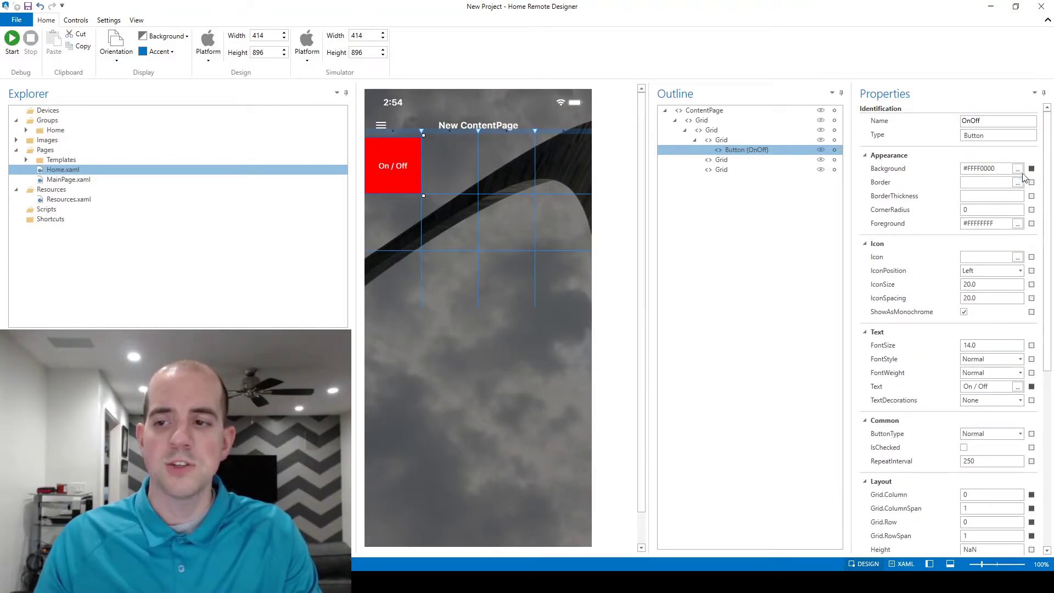
{"action": "left_click", "coordinate": [1032, 168]}
{"action": "left_click", "coordinate": [1025, 180]}
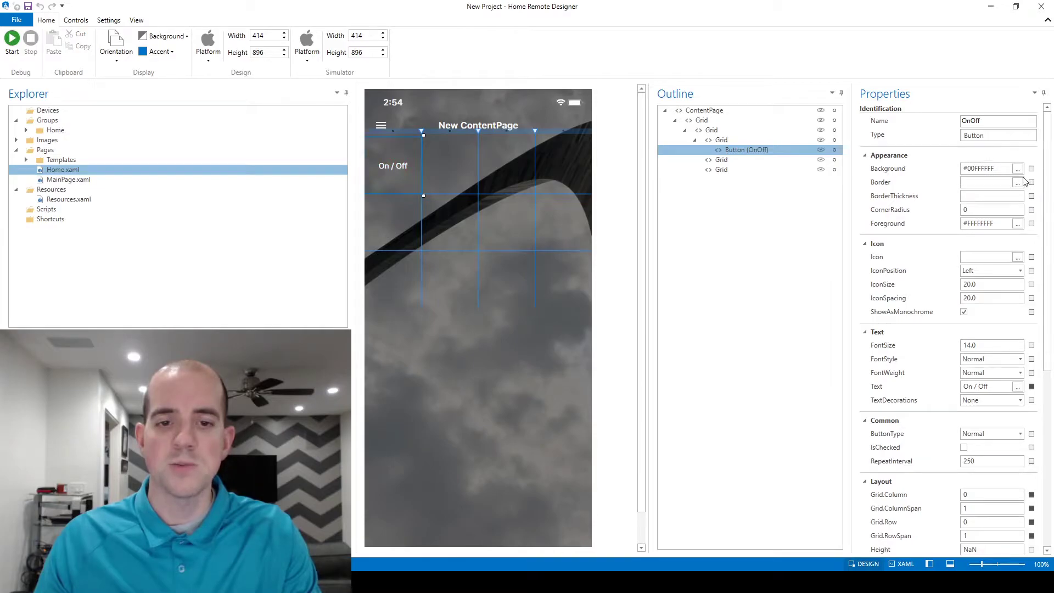
Copy the OnOff button, paste it into the same parent grid, and name the copy Netflix.
{"action": "right_click", "coordinate": [742, 151]}
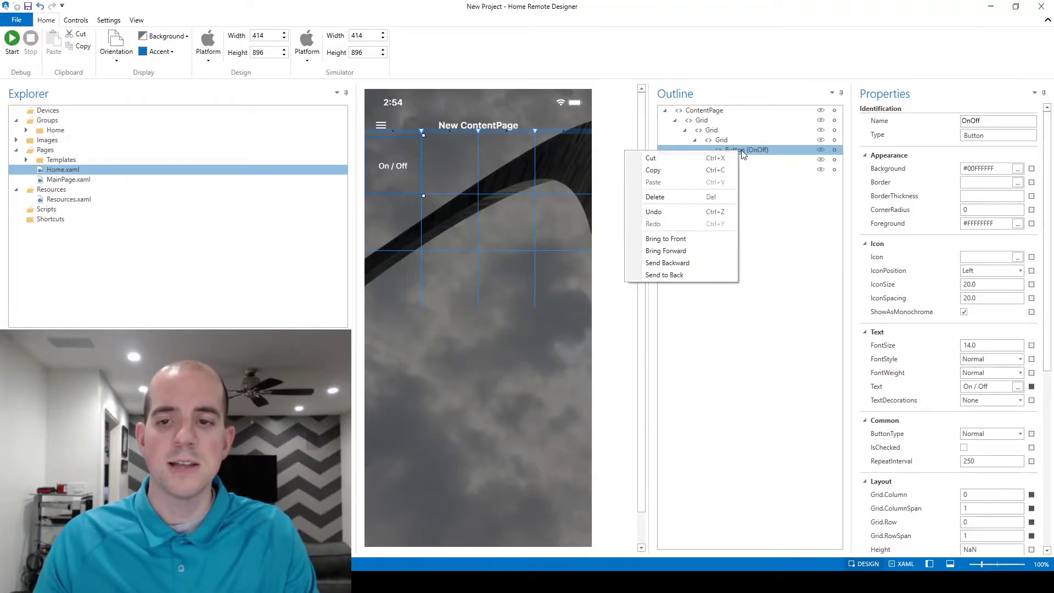
{"action": "left_click", "coordinate": [687, 171]}
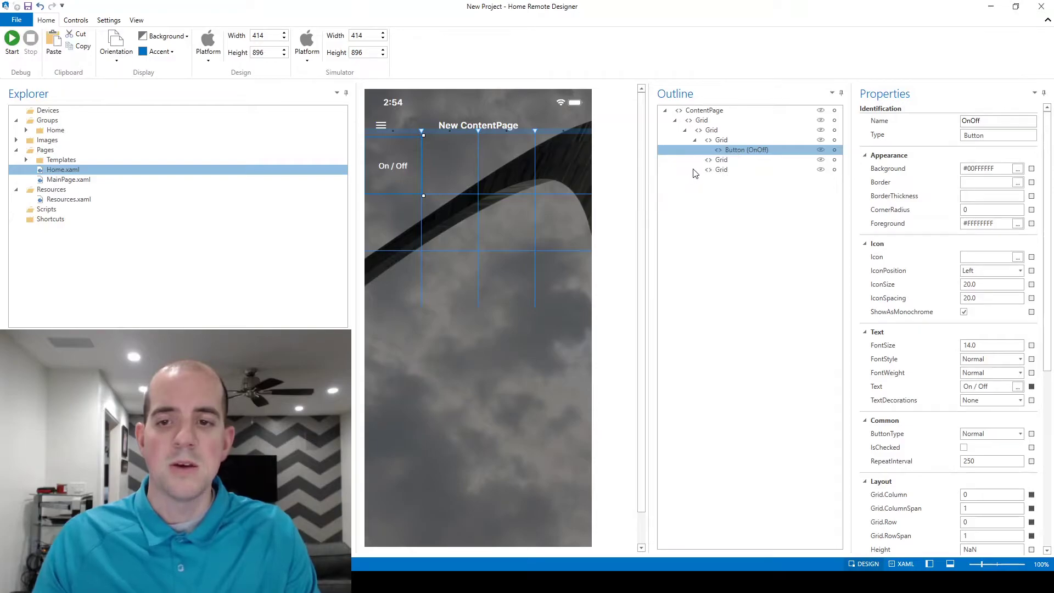
{"action": "left_click", "coordinate": [727, 140]}
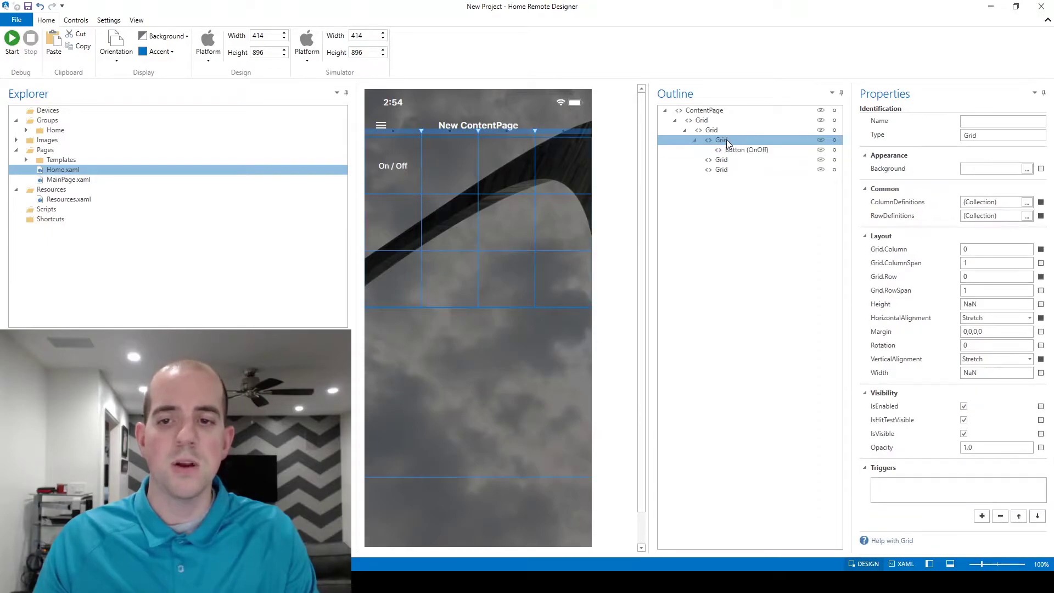
{"action": "right_click", "coordinate": [726, 140]}
{"action": "left_click", "coordinate": [693, 170]}
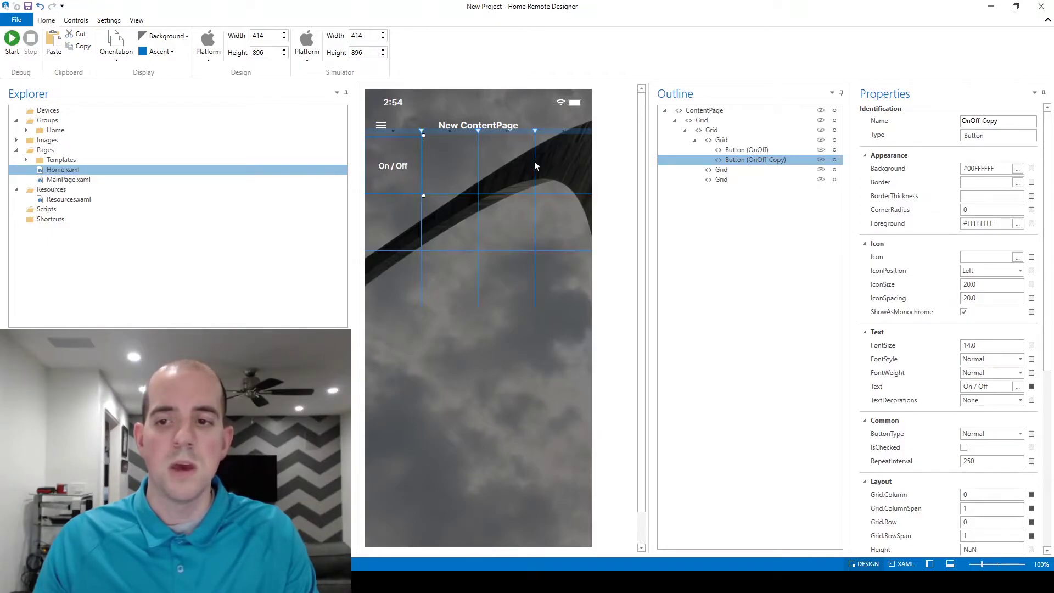
{"action": "left_click_drag", "start_coordinate": [1008, 122], "coordinate": [940, 122]}
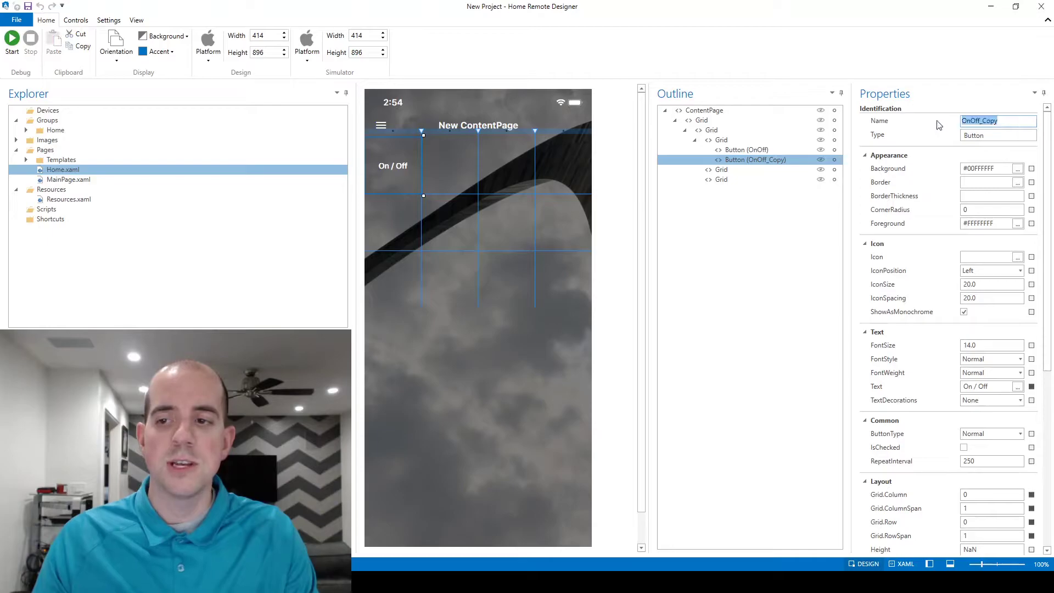
{"action": "type", "text": "Netflix"}
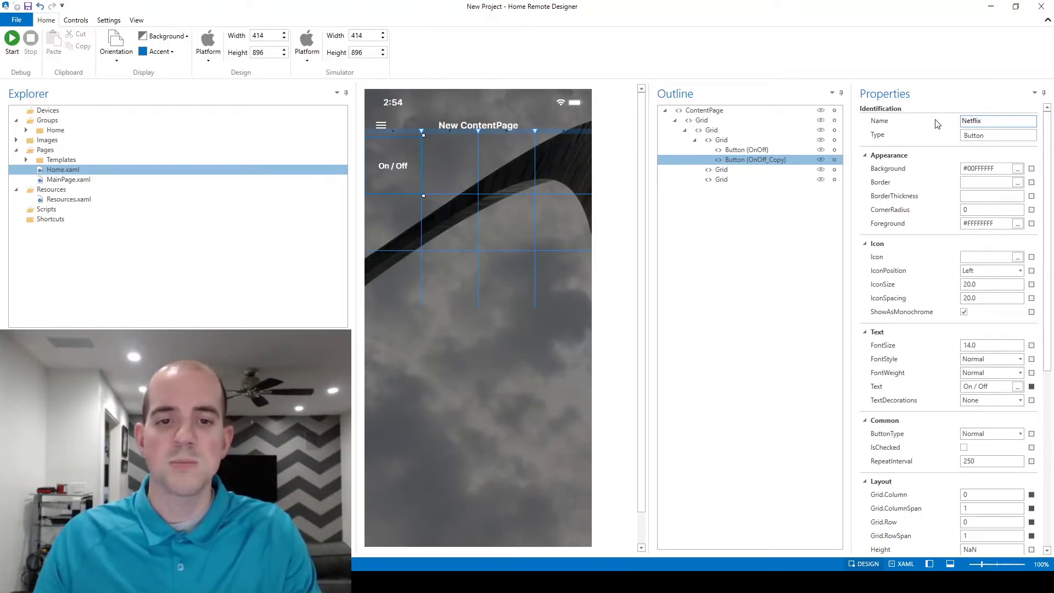
{"action": "key", "text": "Return"}
Place the Netflix button in grid column 1 and set its text to Netflix.
{"action": "scroll", "coordinate": [947, 306], "scroll_direction": "down", "scroll_amount": 3}
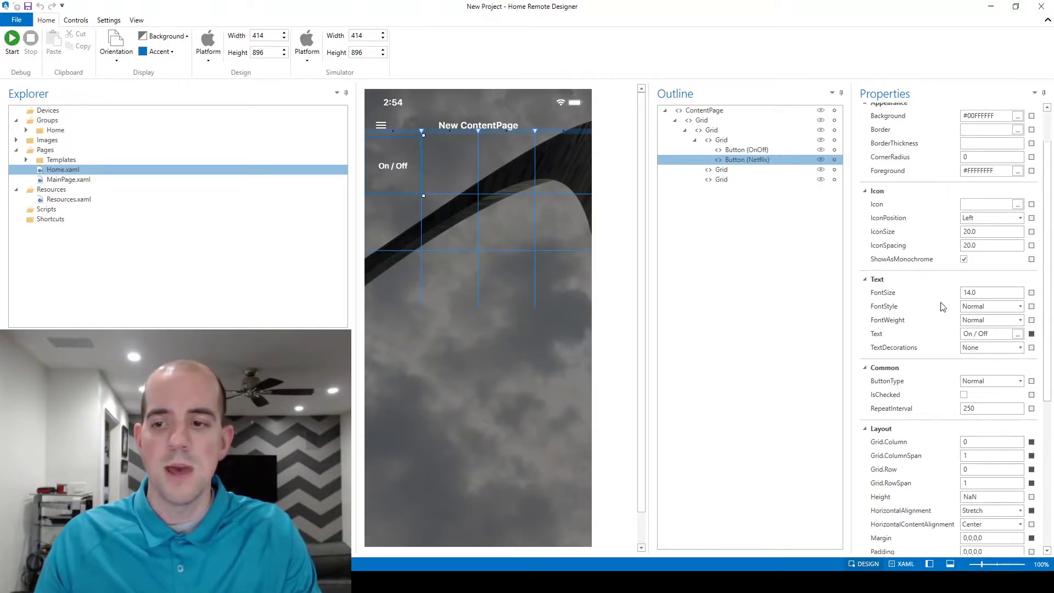
{"action": "scroll", "coordinate": [981, 268], "scroll_direction": "down", "scroll_amount": 1}
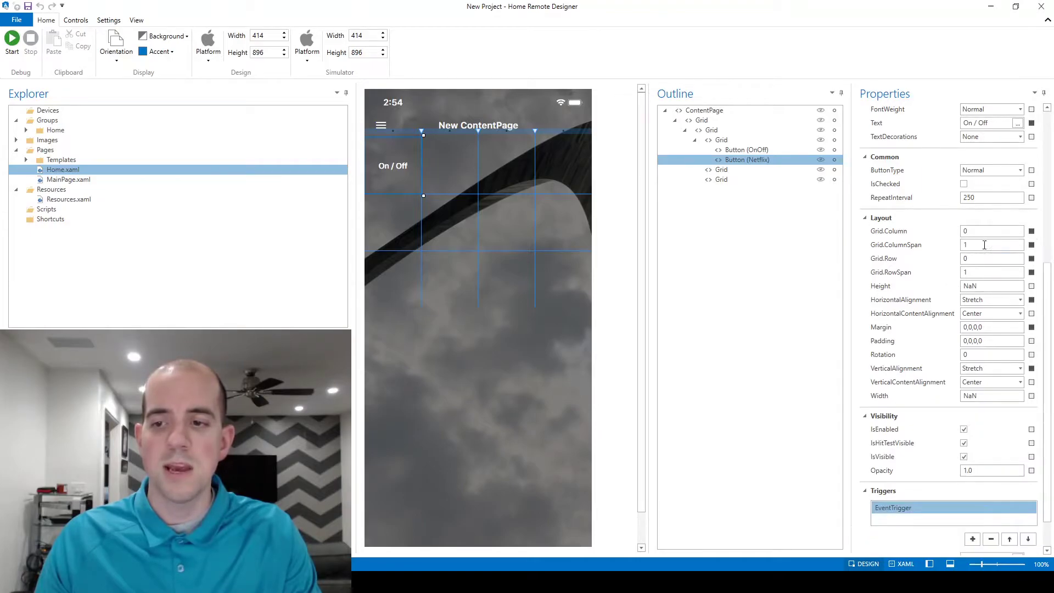
{"action": "left_click", "coordinate": [982, 231]}
{"action": "type", "text": "1"}
{"action": "key", "text": "Tab"}
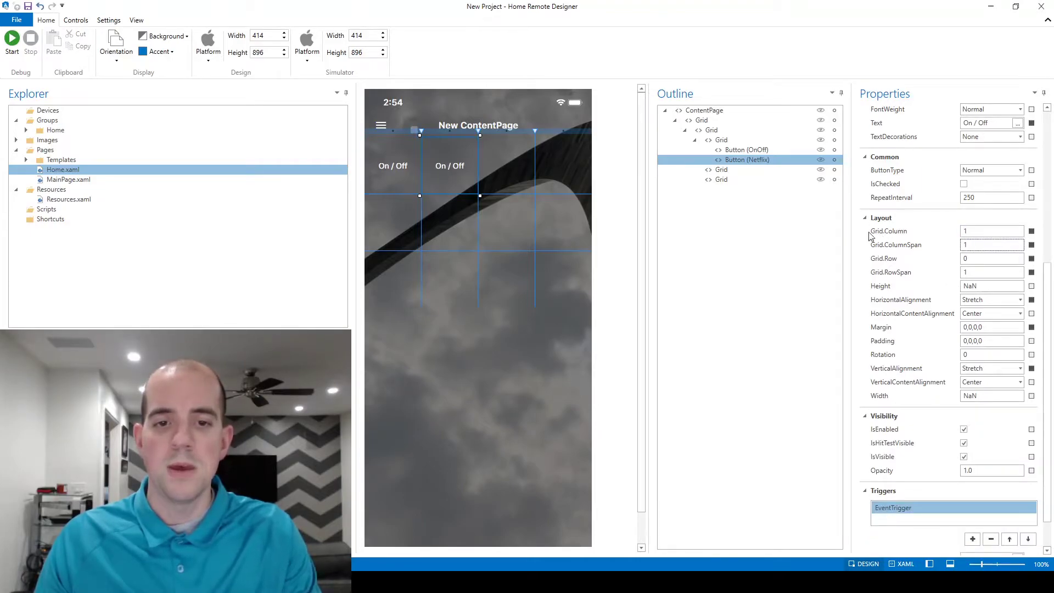
{"action": "scroll", "coordinate": [964, 270], "scroll_direction": "up", "scroll_amount": 4}
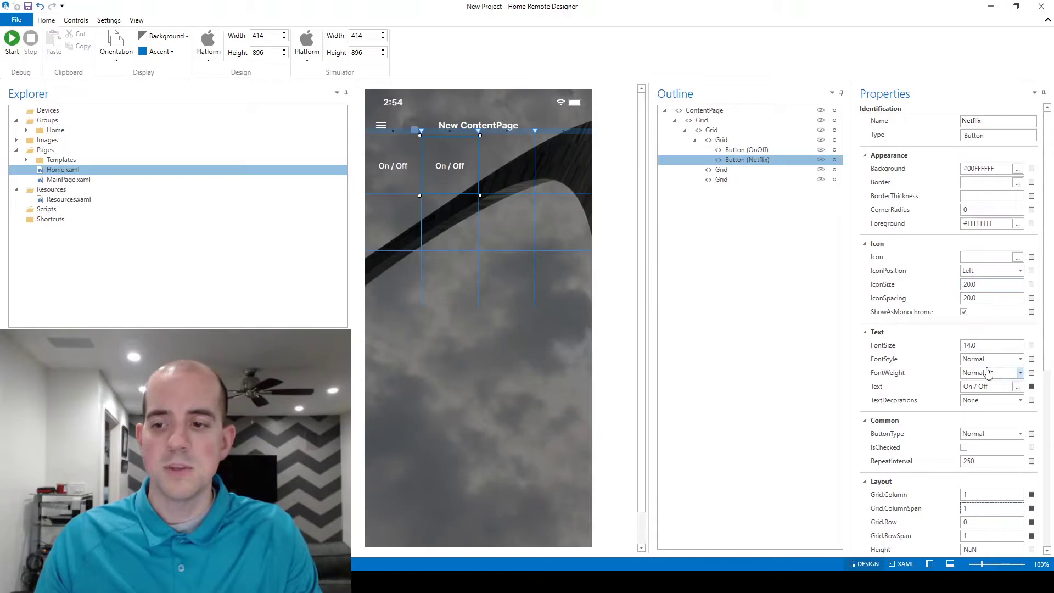
{"action": "left_click", "coordinate": [910, 385]}
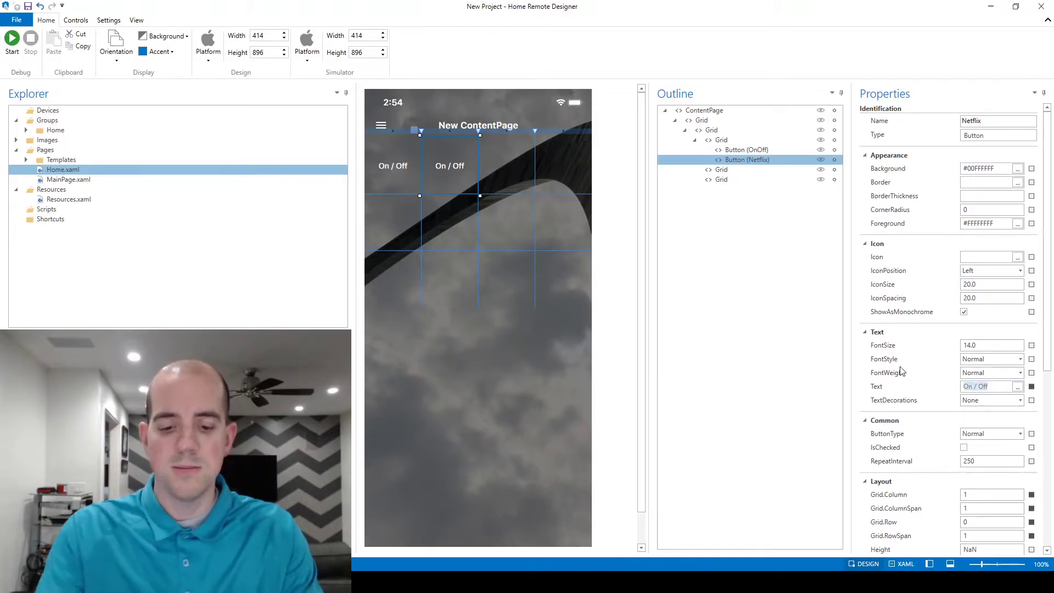
{"action": "type", "text": "Netflix"}
{"action": "key", "text": "Return"}
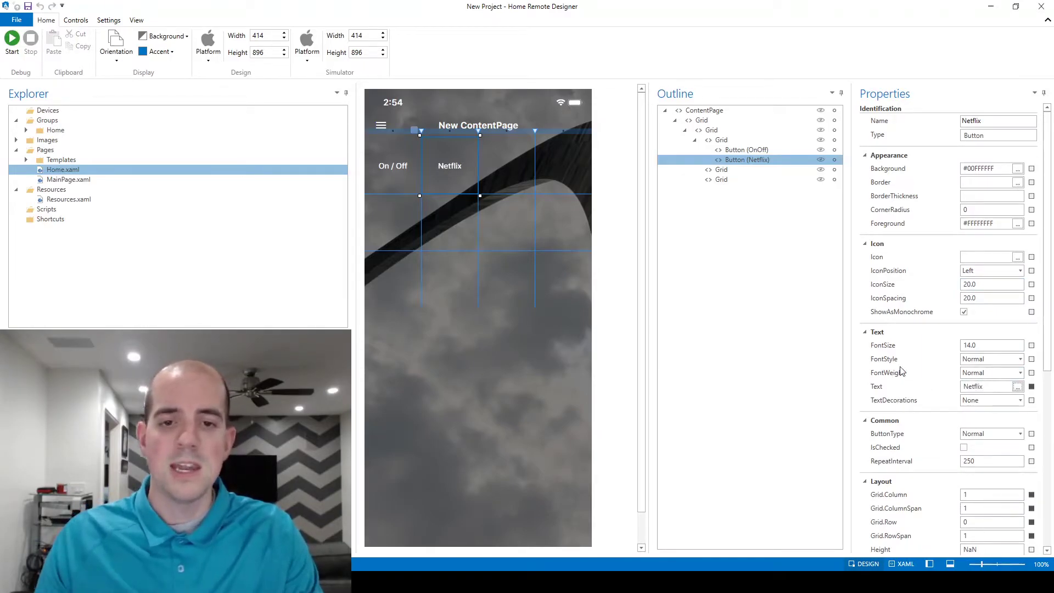
Duplicate the Netflix button in the same grid and name the copy Amazon.
{"action": "left_click", "coordinate": [755, 162]}
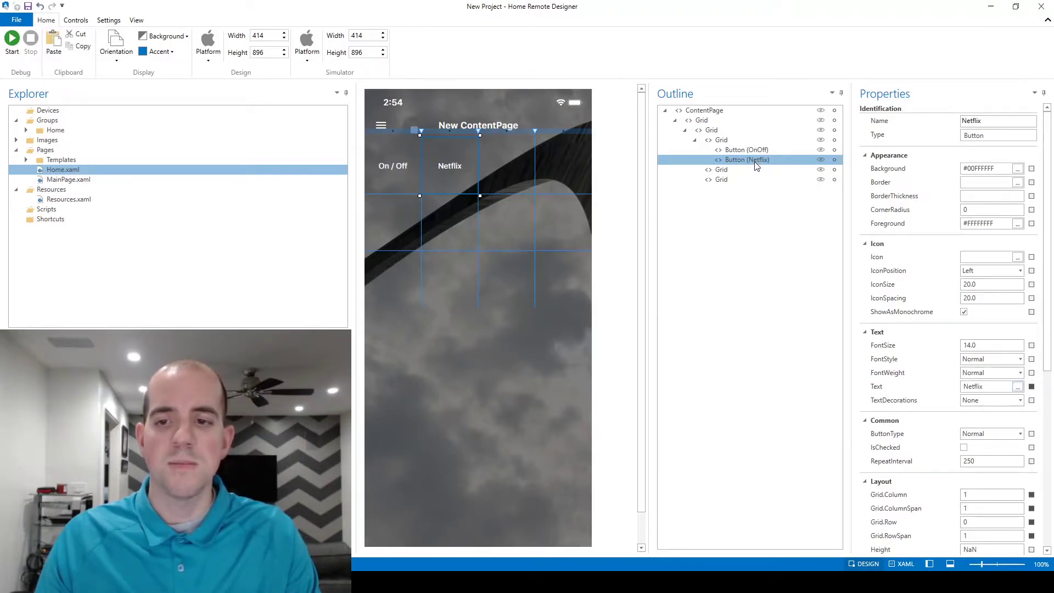
{"action": "key", "text": "ctrl+c"}
{"action": "key", "text": "ctrl+v"}
{"action": "left_click_drag", "start_coordinate": [1006, 122], "coordinate": [909, 122]}
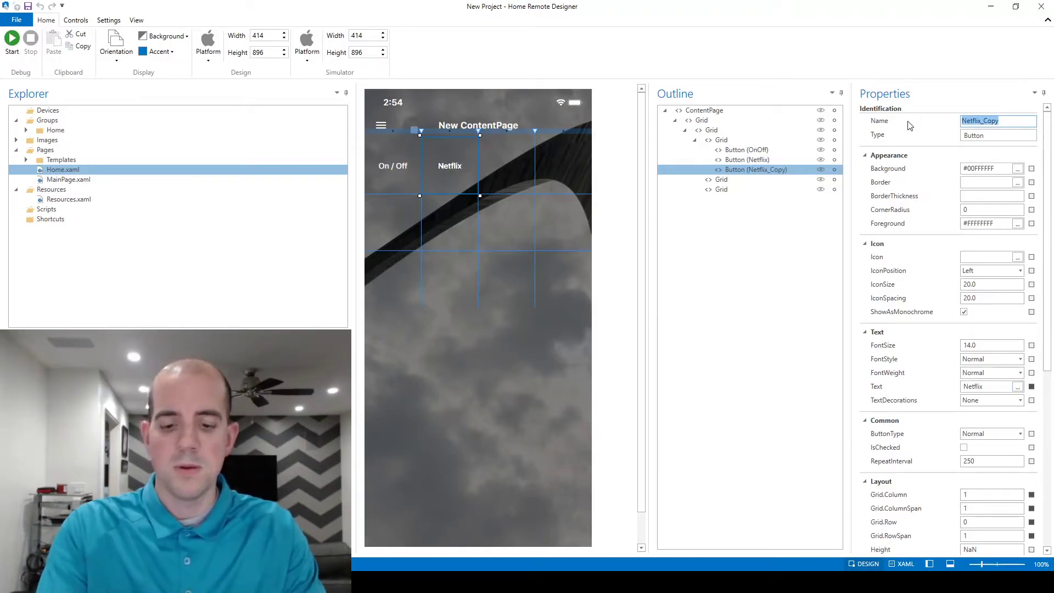
{"action": "type", "text": "Amazon"}
{"action": "key", "text": "Return"}
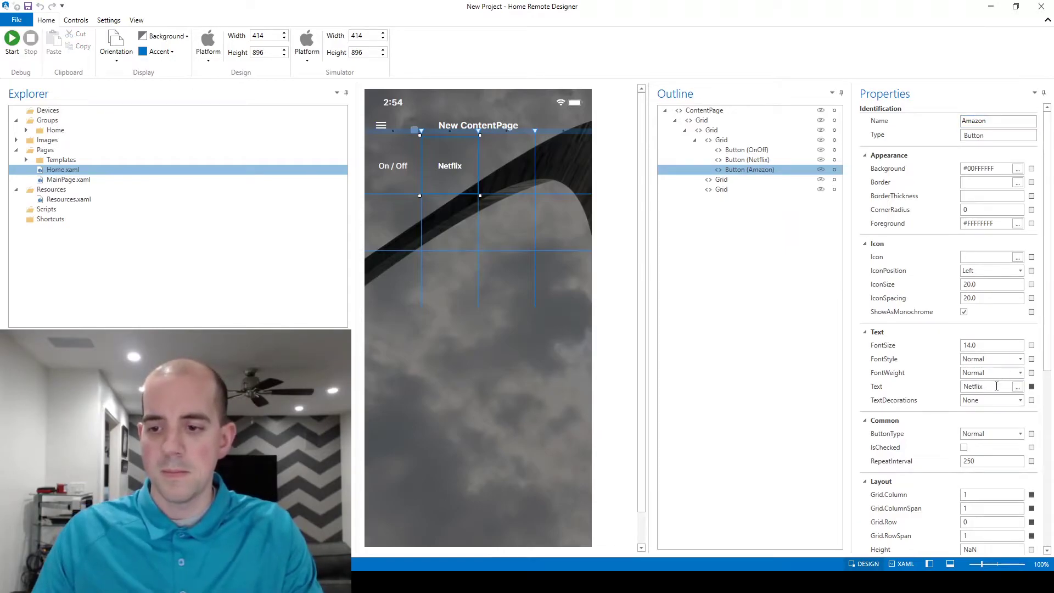
Set the Amazon button's text to Amazon and place it in grid column 2.
{"action": "double_click", "coordinate": [997, 386]}
{"action": "type", "text": "Amazon"}
{"action": "key", "text": "Tab"}
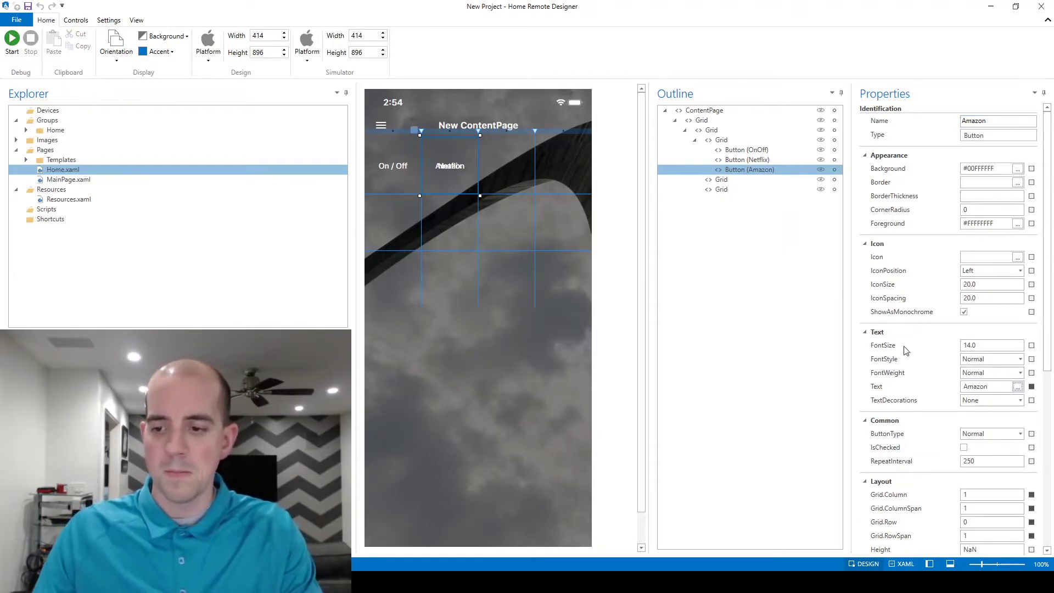
{"action": "scroll", "coordinate": [906, 352], "scroll_direction": "down", "scroll_amount": 5}
{"action": "left_click_drag", "start_coordinate": [983, 363], "coordinate": [936, 360]}
{"action": "type", "text": "2"}
{"action": "key", "text": "Tab"}
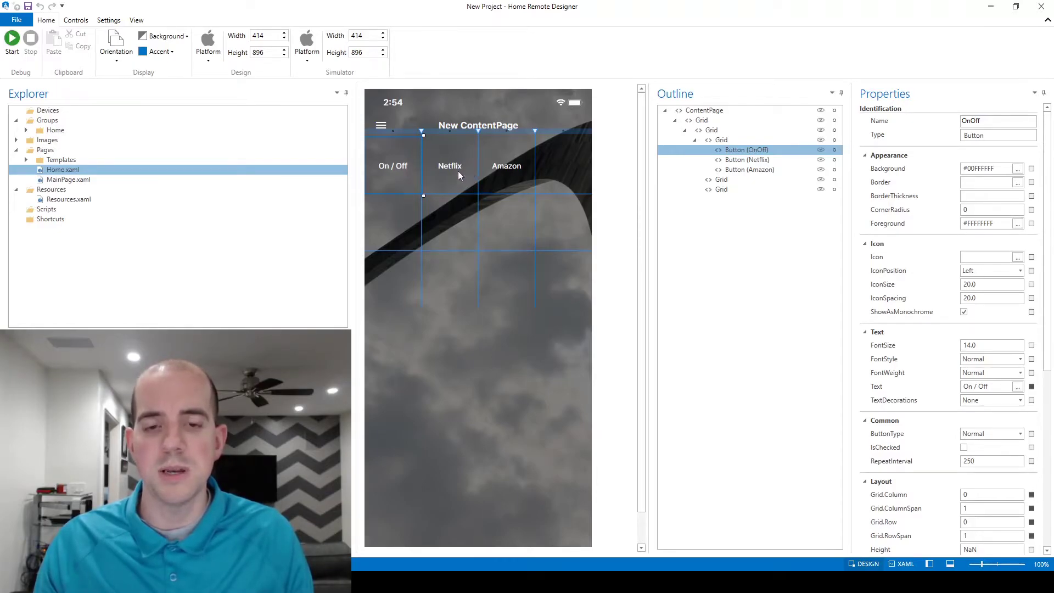
{"action": "left_click", "coordinate": [440, 163]}
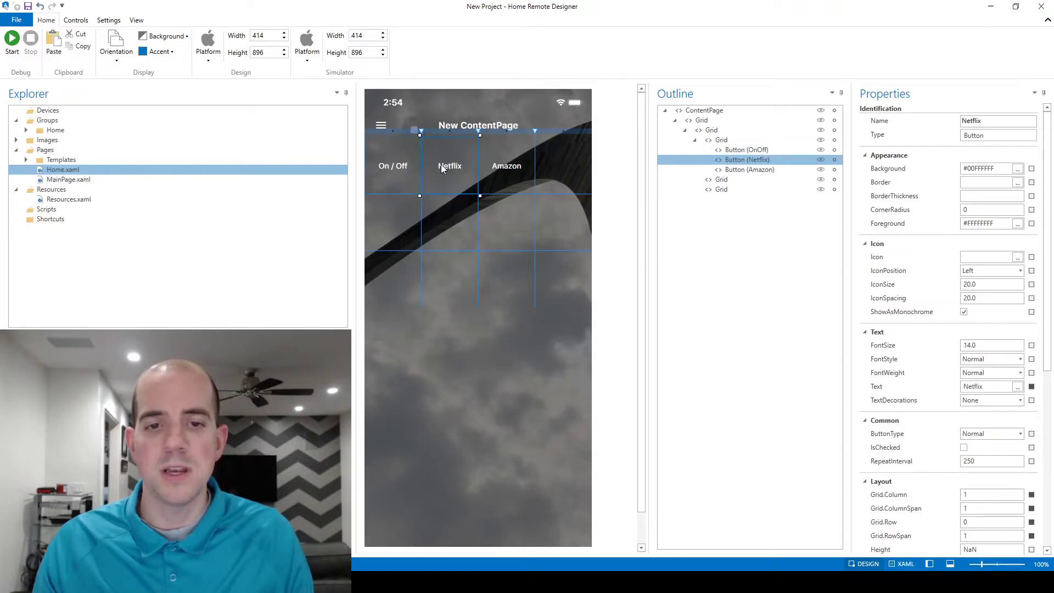
{"action": "left_click", "coordinate": [504, 168]}
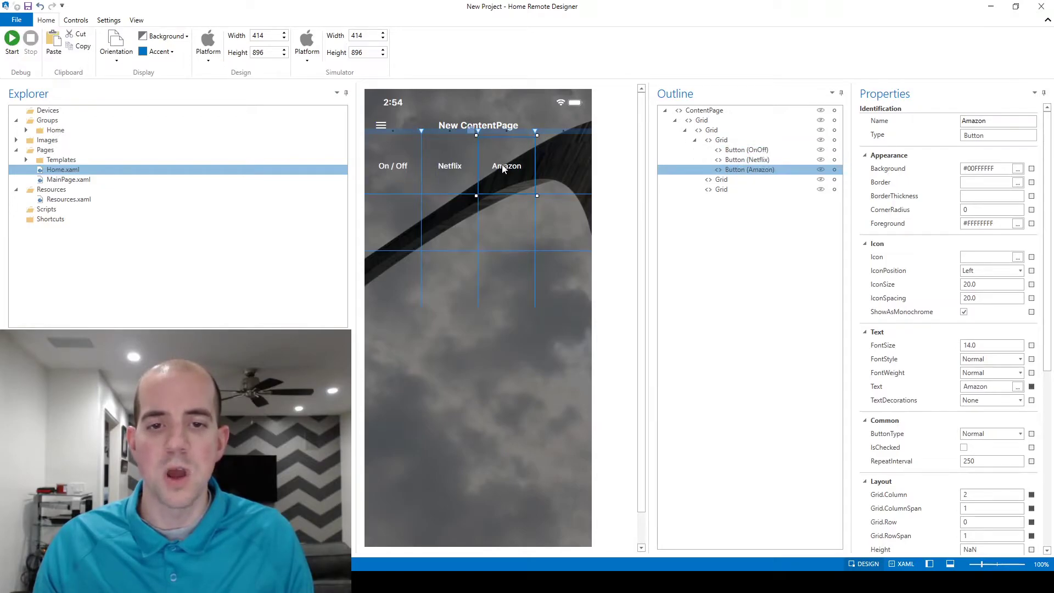
{"action": "left_click", "coordinate": [451, 167]}
Set the OnOff button's margin to 10 on all four sides.
{"action": "left_click", "coordinate": [391, 167]}
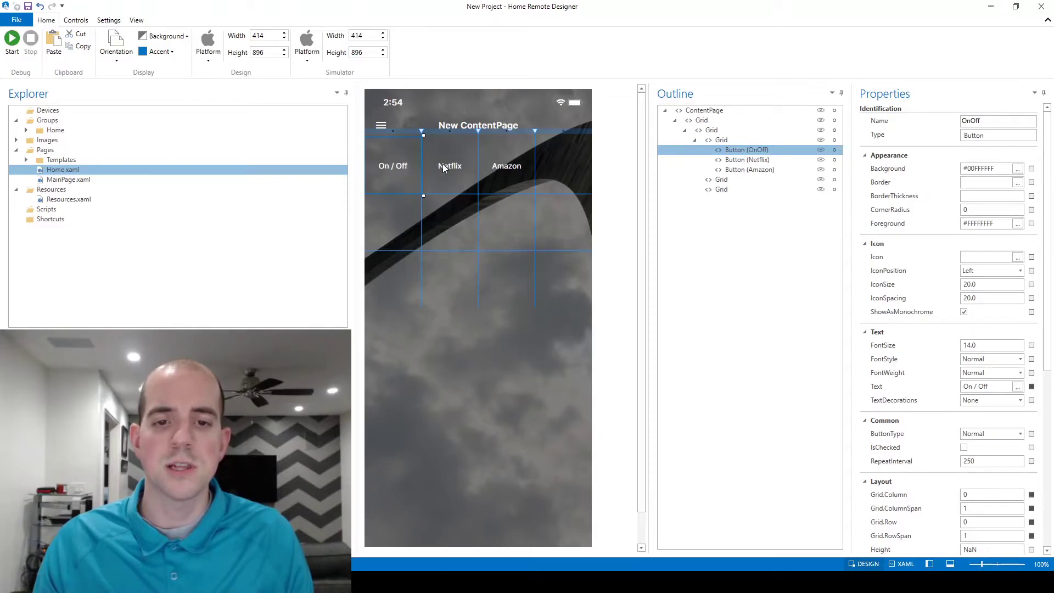
{"action": "scroll", "coordinate": [979, 379], "scroll_direction": "down", "scroll_amount": 9}
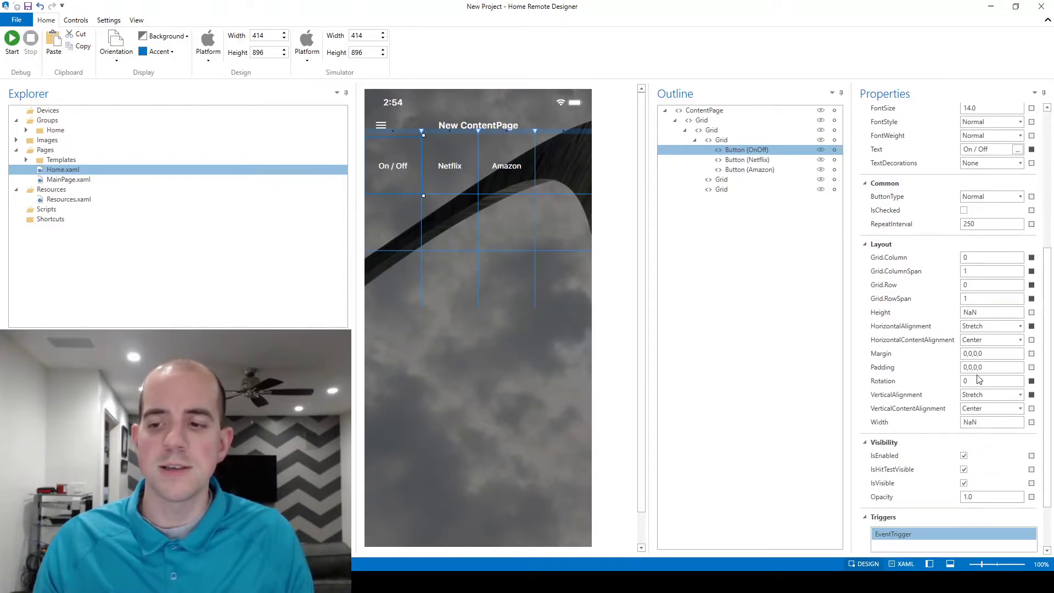
{"action": "left_click", "coordinate": [990, 358]}
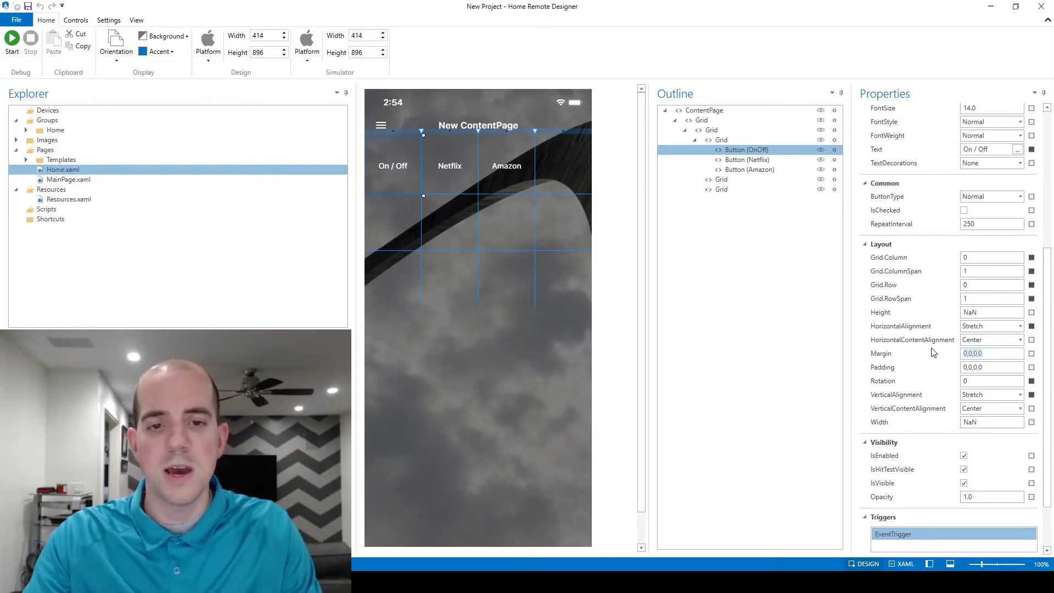
{"action": "type", "text": "10,10,10,10"}
{"action": "key", "text": "Tab"}
Give the Netflix button a margin of 10 on all four sides.
{"action": "left_click", "coordinate": [746, 160]}
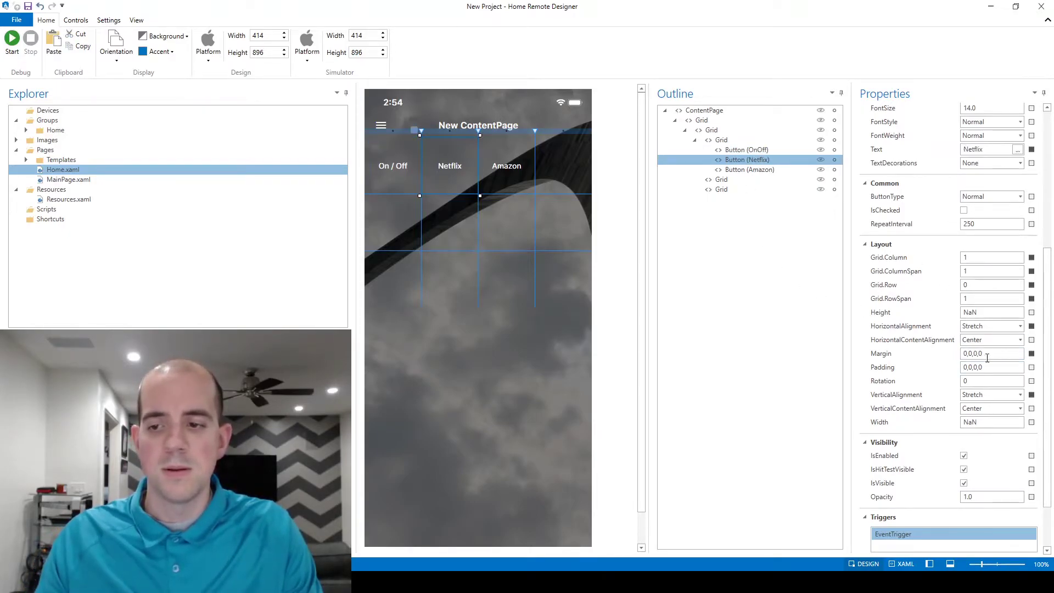
{"action": "left_click", "coordinate": [965, 354]}
{"action": "type", "text": "10,10,10,10"}
{"action": "key", "text": "Tab"}
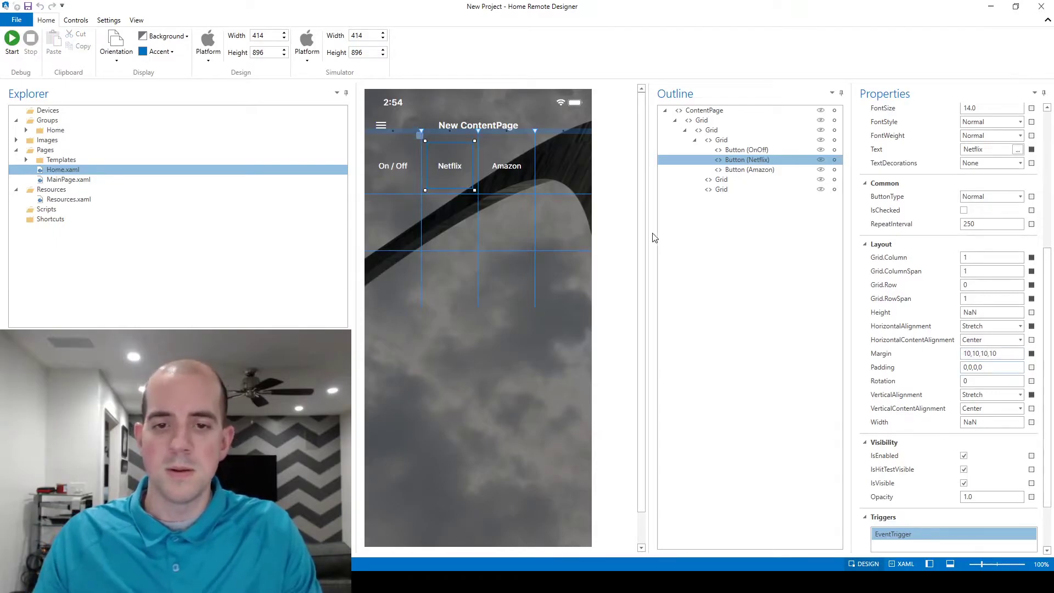
Give the Amazon button a margin of 10 on all four sides.
{"action": "left_click", "coordinate": [503, 169]}
{"action": "left_click", "coordinate": [1012, 353]}
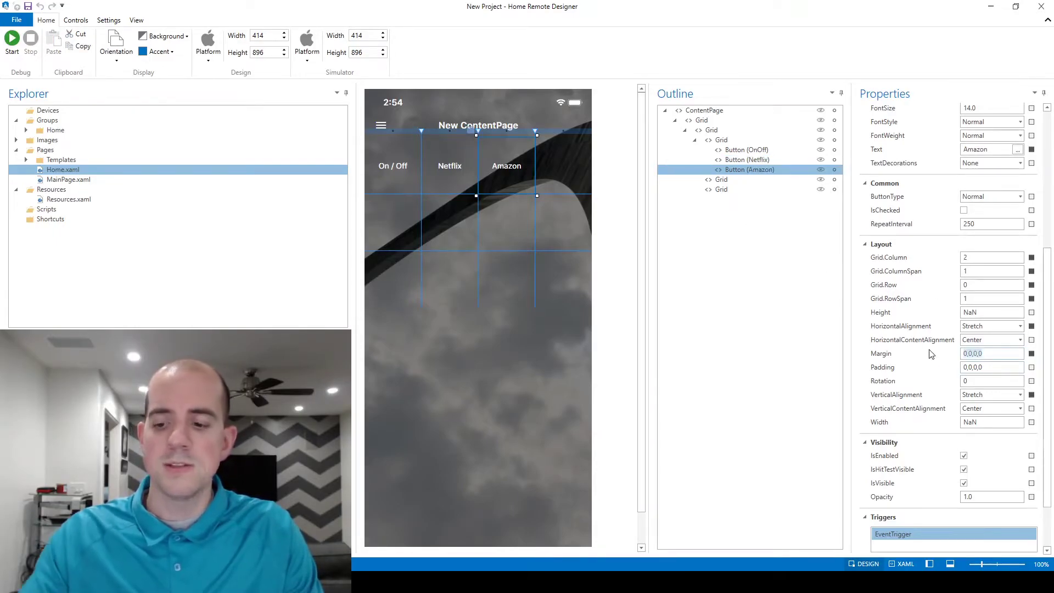
{"action": "type", "text": "10"}
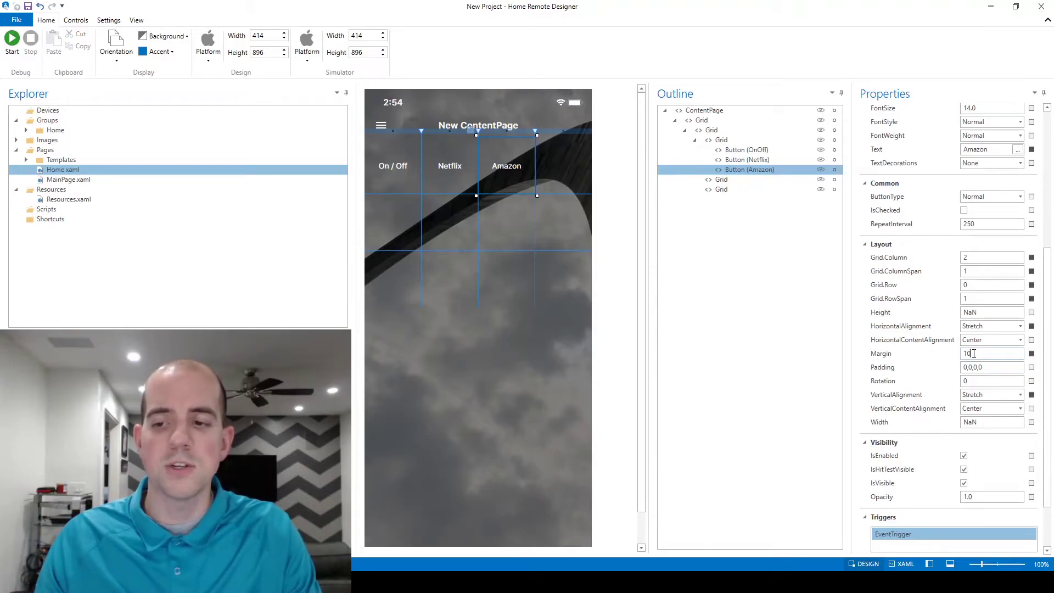
{"action": "key", "text": "Return"}
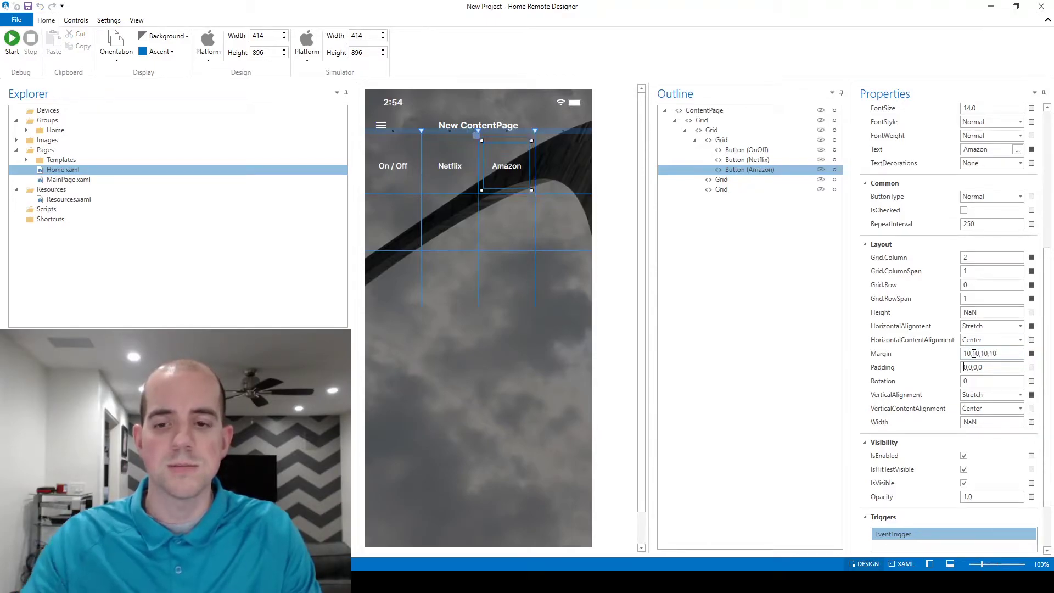
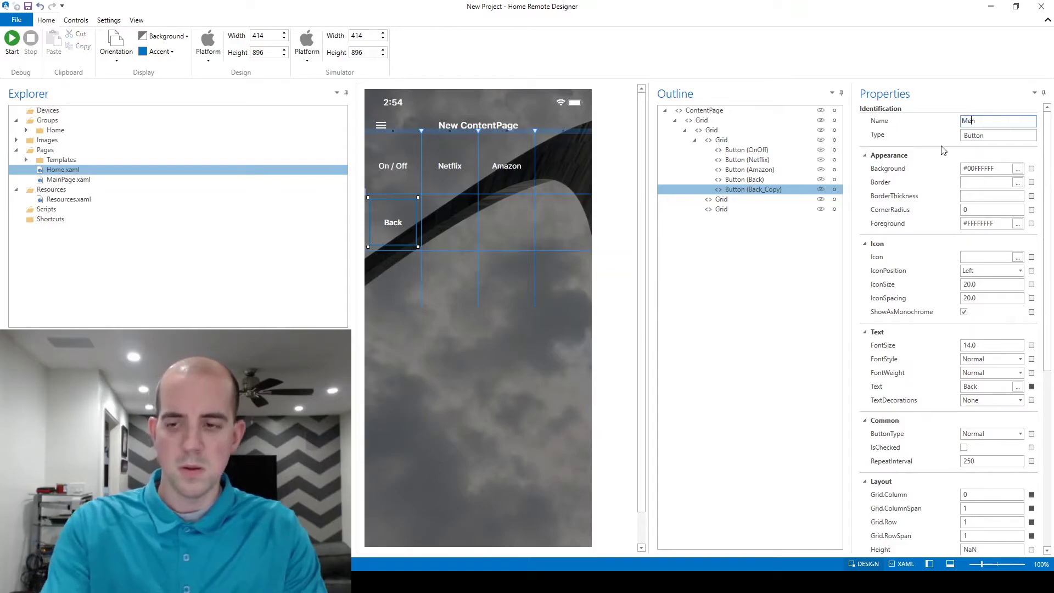
Set the Menu button's text to Menu.
{"action": "left_click_drag", "start_coordinate": [992, 386], "coordinate": [904, 389]}
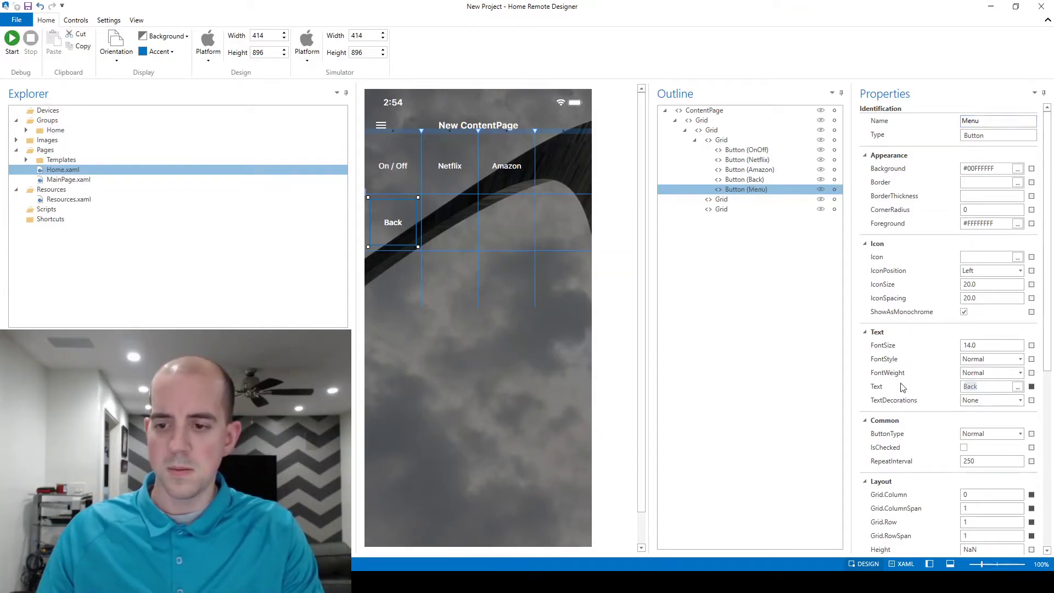
{"action": "type", "text": "Menu"}
{"action": "key", "text": "Tab"}
{"action": "scroll", "coordinate": [899, 380], "scroll_direction": "down", "scroll_amount": 5}
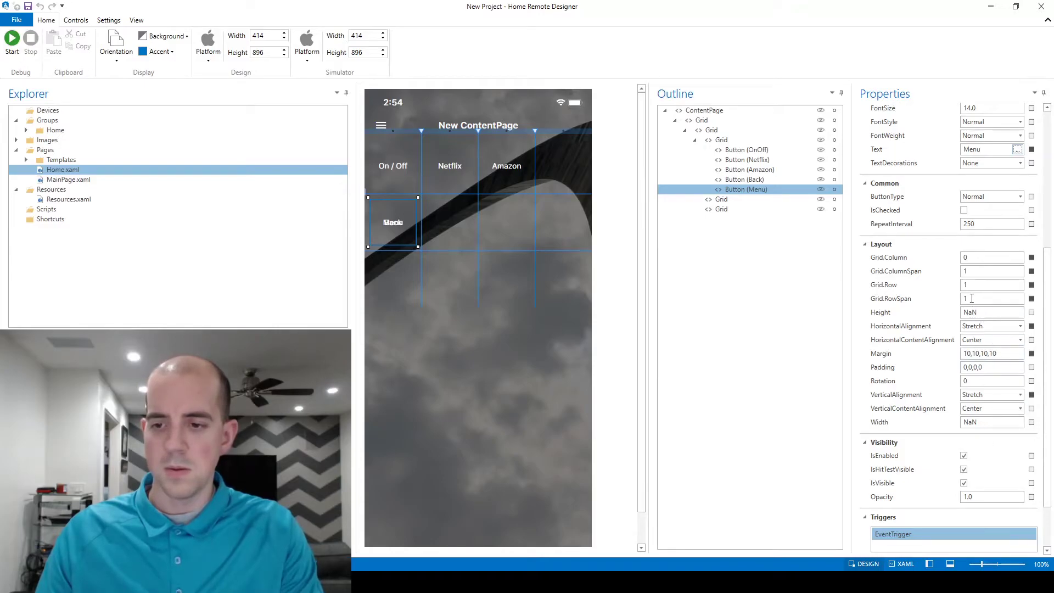
Try placing the Menu button in grid row 2.
{"action": "double_click", "coordinate": [971, 286]}
{"action": "type", "text": "2"}
{"action": "key", "text": "Tab"}
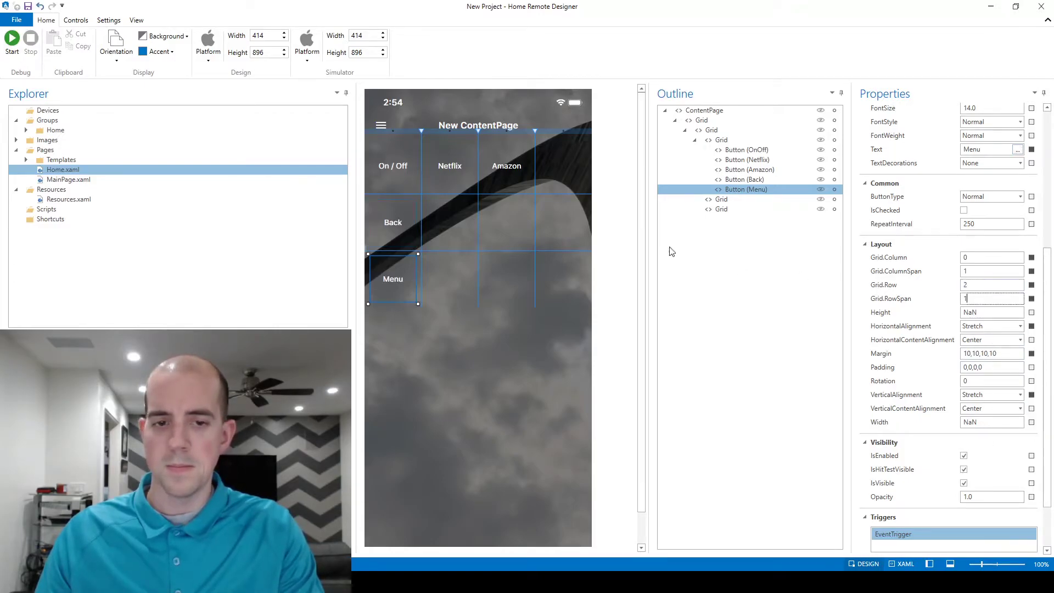
Place the Menu button in grid column 1, row 1.
{"action": "double_click", "coordinate": [965, 258]}
{"action": "type", "text": "1"}
{"action": "key", "text": "Tab"}
{"action": "double_click", "coordinate": [966, 285]}
{"action": "type", "text": "1"}
{"action": "key", "text": "Tab"}
Duplicate the Menu button and name the copy Exit.
{"action": "left_click", "coordinate": [768, 189]}
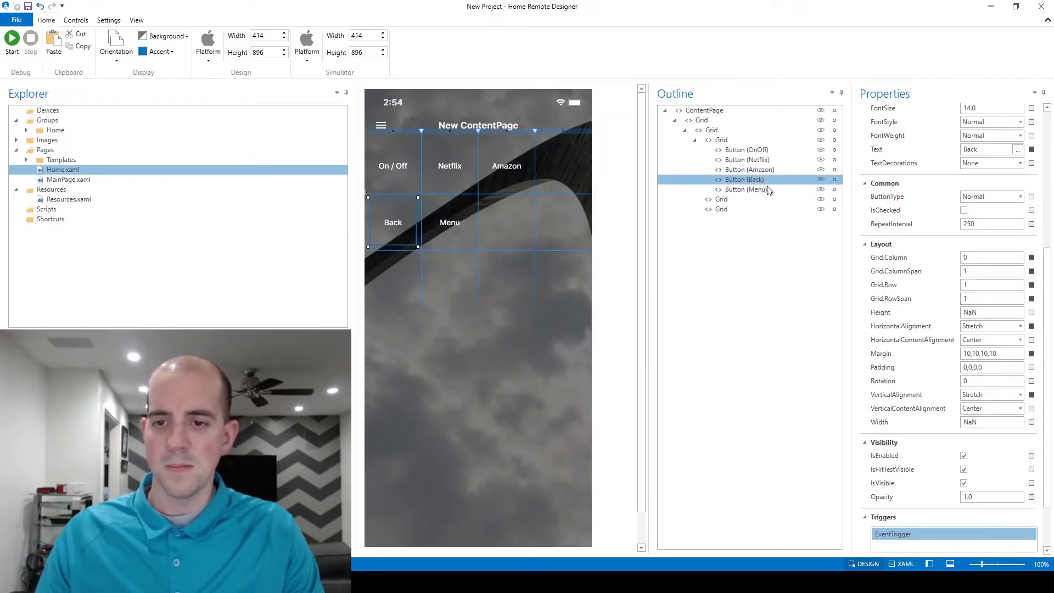
{"action": "key", "text": "ctrl+c"}
{"action": "key", "text": "ctrl+v"}
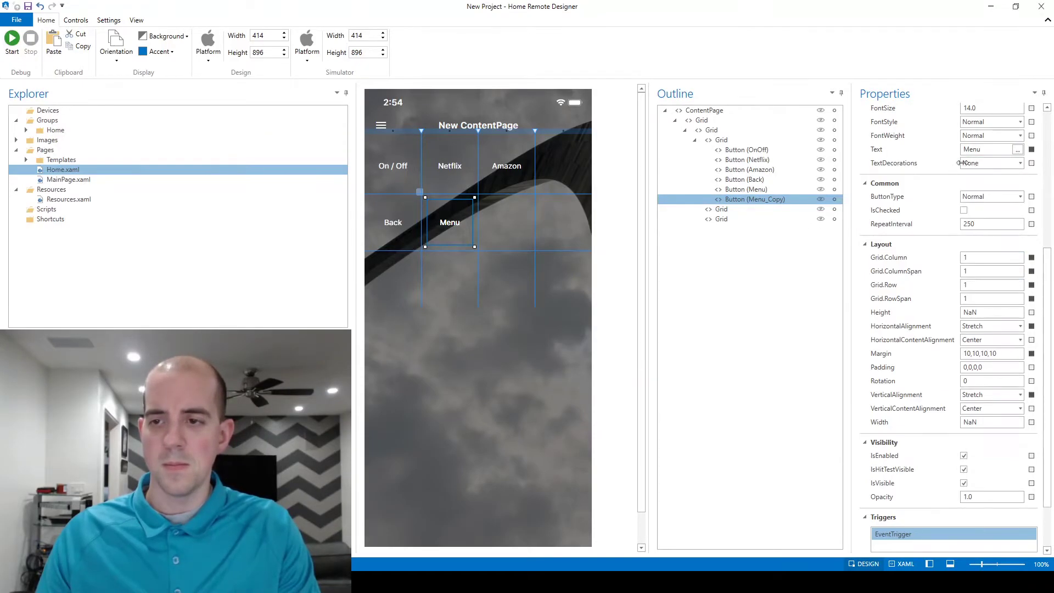
{"action": "double_click", "coordinate": [999, 121]}
{"action": "type", "text": "Exit"}
{"action": "key", "text": "Return"}
Set the Exit button's text to Exit and place it in grid column 2.
{"action": "scroll", "coordinate": [1002, 322], "scroll_direction": "down", "scroll_amount": 3}
{"action": "left_click_drag", "start_coordinate": [990, 282], "coordinate": [911, 278]}
{"action": "type", "text": "Exit"}
{"action": "scroll", "coordinate": [961, 325], "scroll_direction": "down", "scroll_amount": 7}
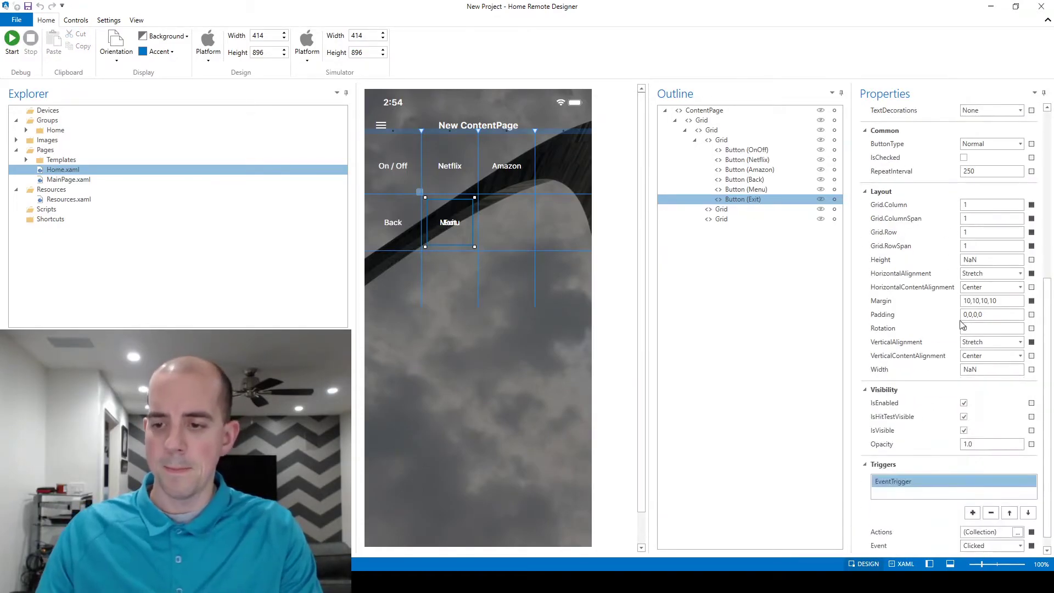
{"action": "double_click", "coordinate": [977, 207]}
{"action": "type", "text": "2"}
{"action": "key", "text": "Tab"}
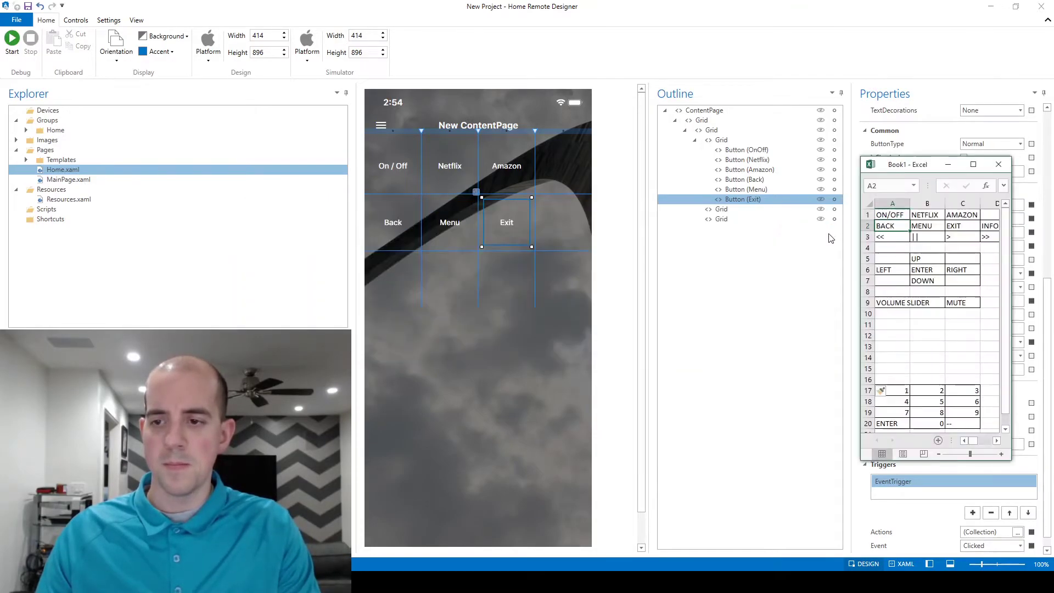
Duplicate the Exit button and name the copy Info.
{"action": "left_click", "coordinate": [769, 199]}
{"action": "key", "text": "ctrl+c"}
{"action": "key", "text": "ctrl+v"}
{"action": "double_click", "coordinate": [1009, 121]}
{"action": "type", "text": "Info"}
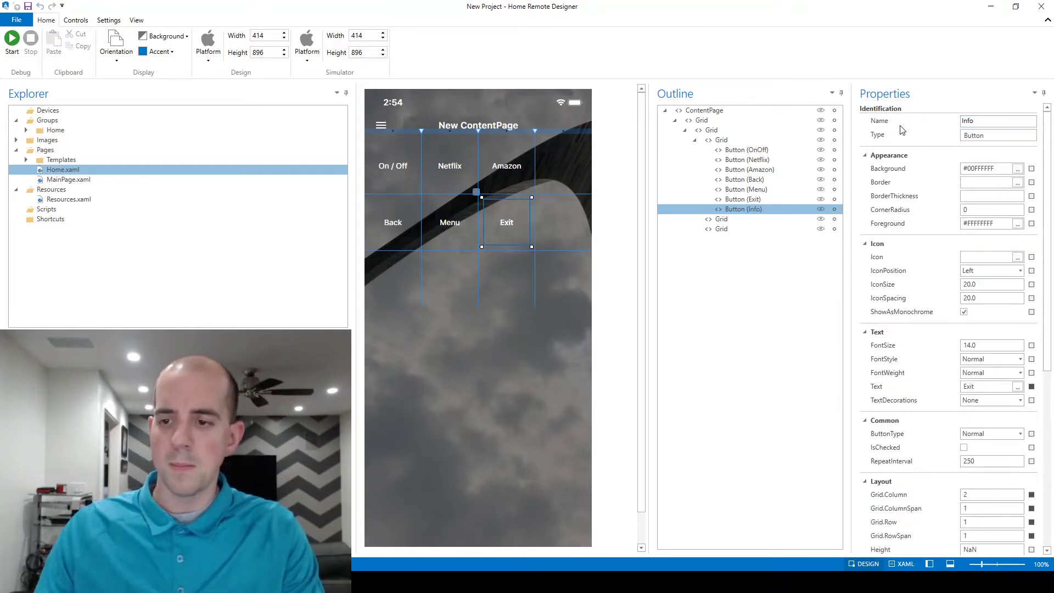
Set the Info button's text to Info and place it in grid column 3.
{"action": "left_click_drag", "start_coordinate": [979, 387], "coordinate": [949, 387]}
{"action": "type", "text": "Info"}
{"action": "key", "text": "Tab"}
{"action": "scroll", "coordinate": [920, 337], "scroll_direction": "down", "scroll_amount": 4}
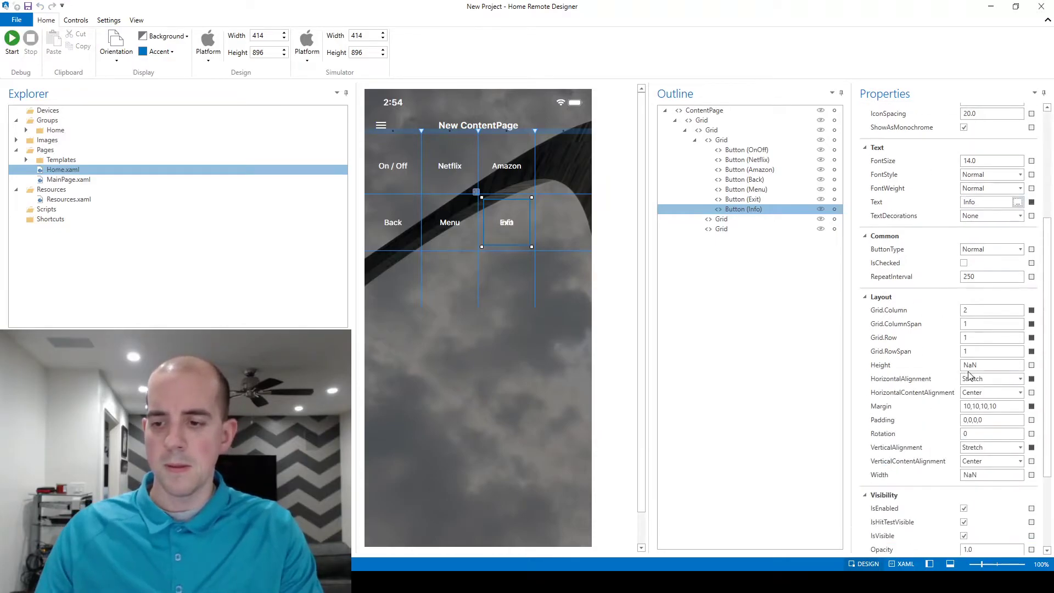
{"action": "type", "text": "3"}
{"action": "key", "text": "Tab"}
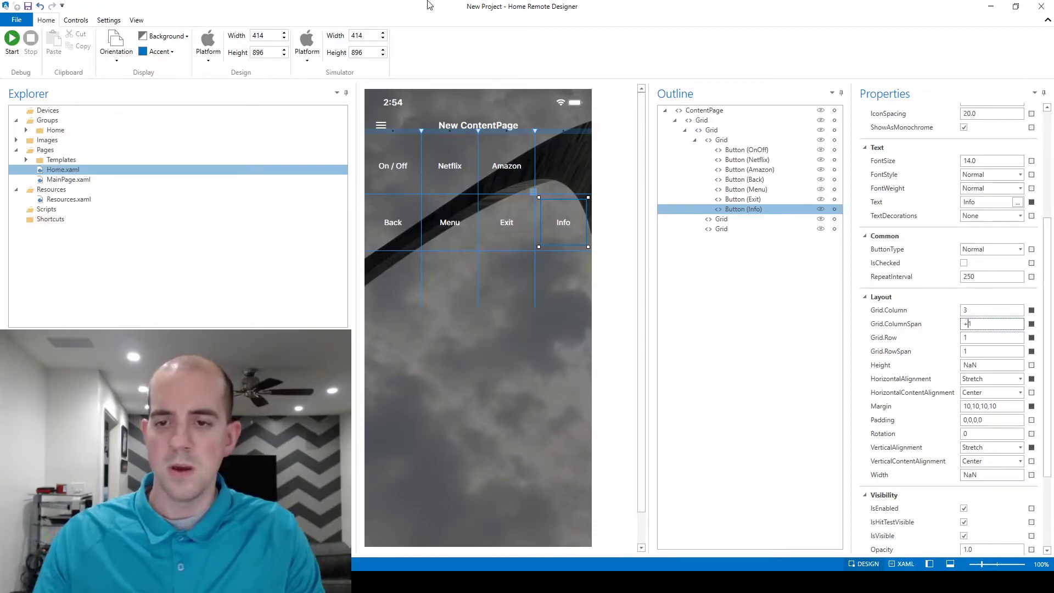
Following row 3 of the layout in the Book1 Excel sheet, duplicate the Info button and name the copy Rewind.
{"action": "key", "text": "alt+Tab"}
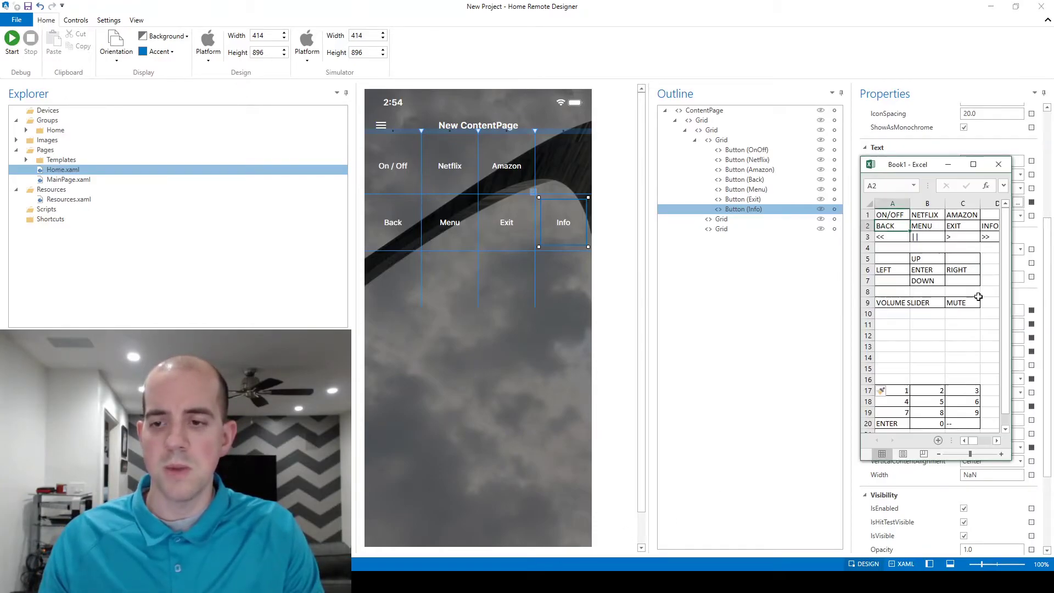
{"action": "left_click_drag", "start_coordinate": [895, 236], "coordinate": [986, 234]}
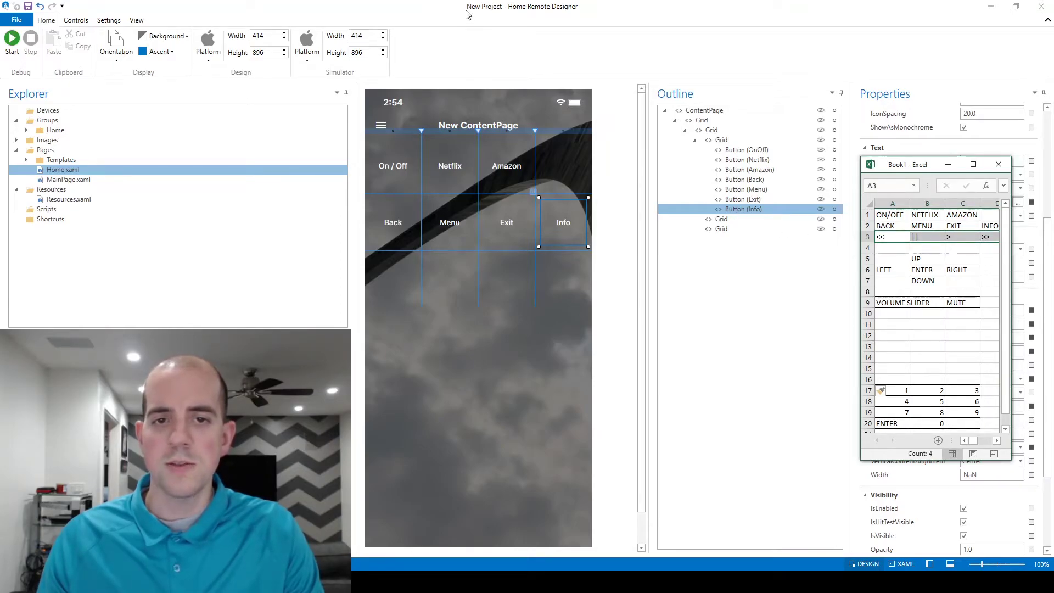
{"action": "left_click", "coordinate": [747, 17]}
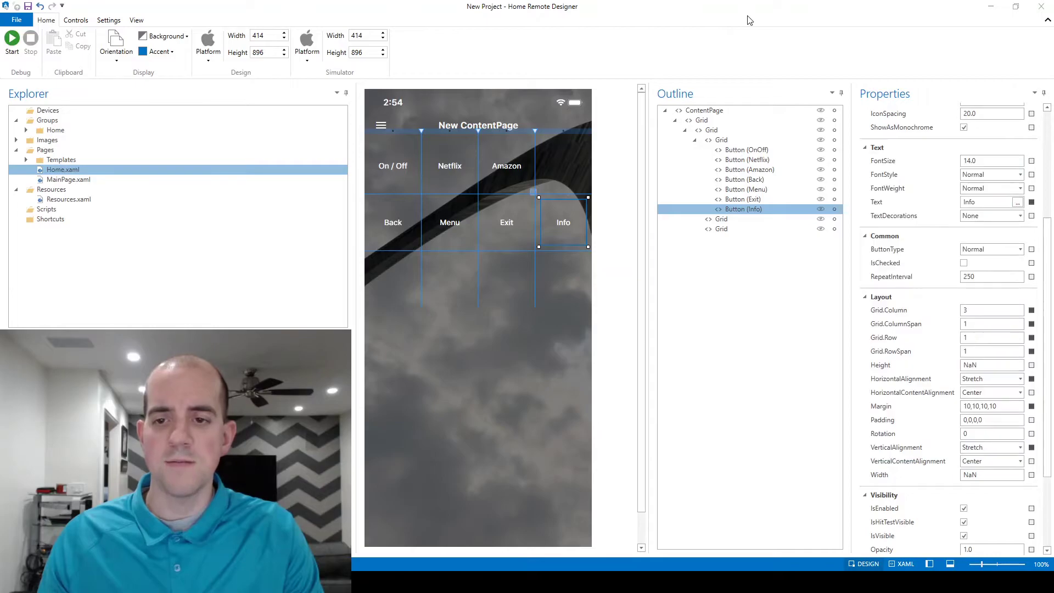
{"action": "left_click", "coordinate": [749, 208]}
{"action": "key", "text": "ctrl+c"}
{"action": "key", "text": "ctrl+v"}
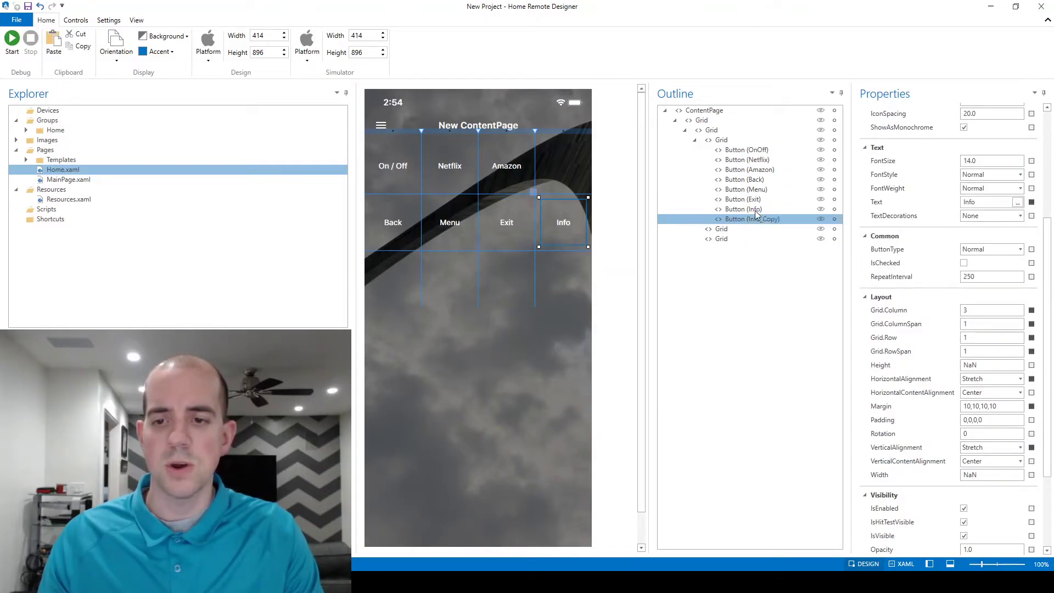
{"action": "scroll", "coordinate": [998, 300], "scroll_direction": "up", "scroll_amount": 5}
{"action": "double_click", "coordinate": [1002, 121]}
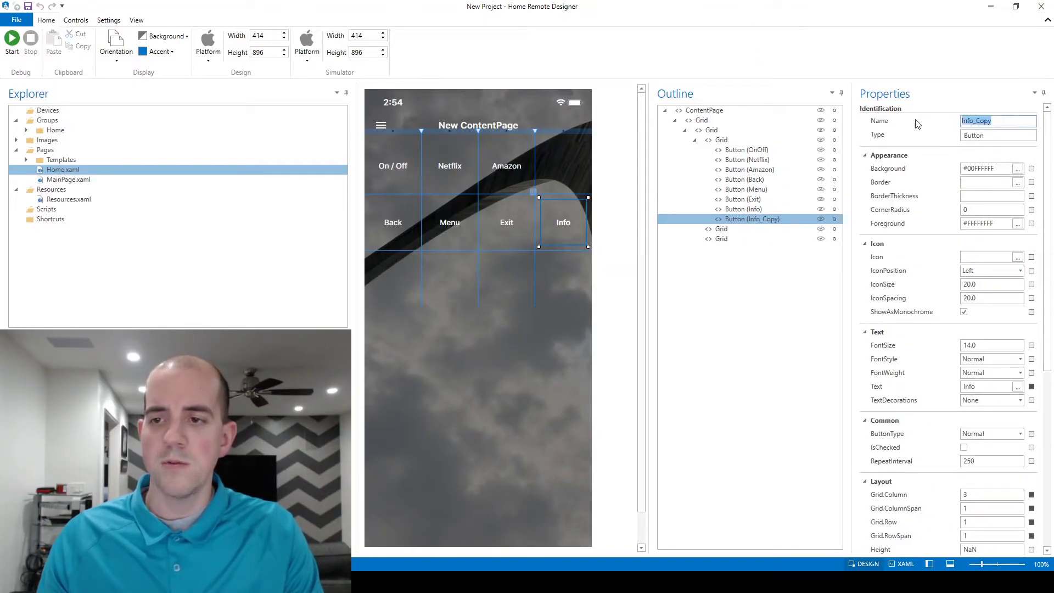
{"action": "type", "text": "Rewind"}
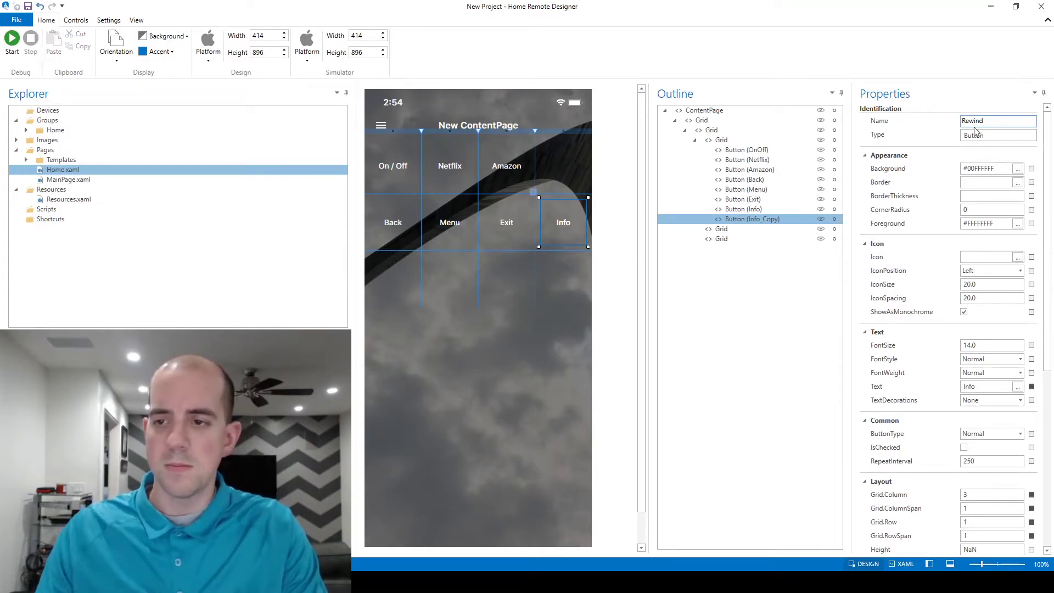
Reuse the Rewind button's name as its text.
{"action": "key", "text": "ctrl+a"}
{"action": "key", "text": "ctrl+c"}
{"action": "left_click_drag", "start_coordinate": [988, 387], "coordinate": [954, 392]}
{"action": "key", "text": "ctrl+v"}
{"action": "key", "text": "Tab"}
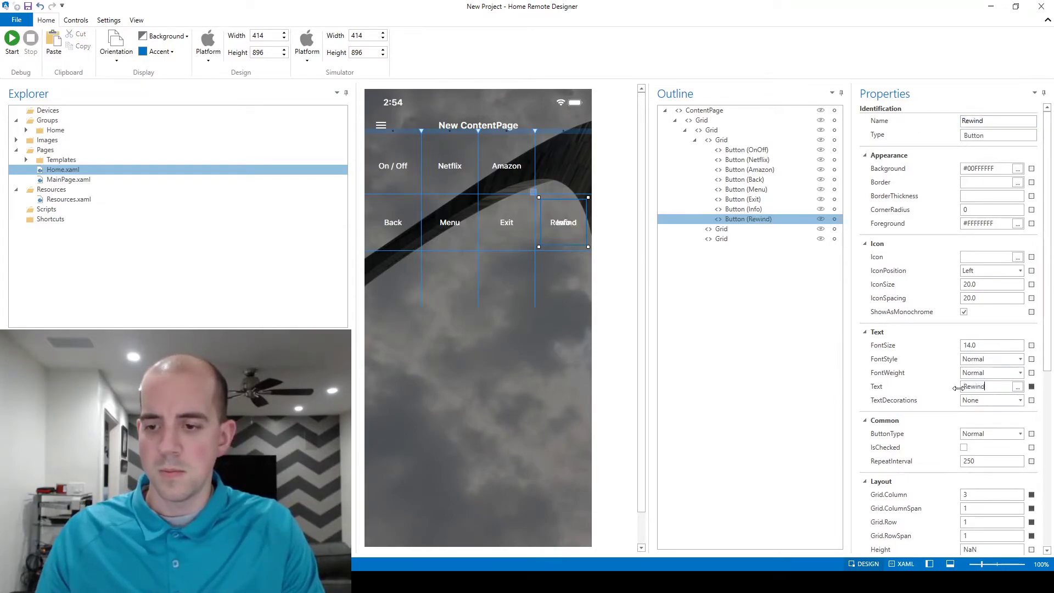
Place the Rewind button in grid column 0, row 2.
{"action": "scroll", "coordinate": [999, 379], "scroll_direction": "down", "scroll_amount": 7}
{"action": "left_click_drag", "start_coordinate": [980, 311], "coordinate": [932, 341]}
{"action": "type", "text": "0"}
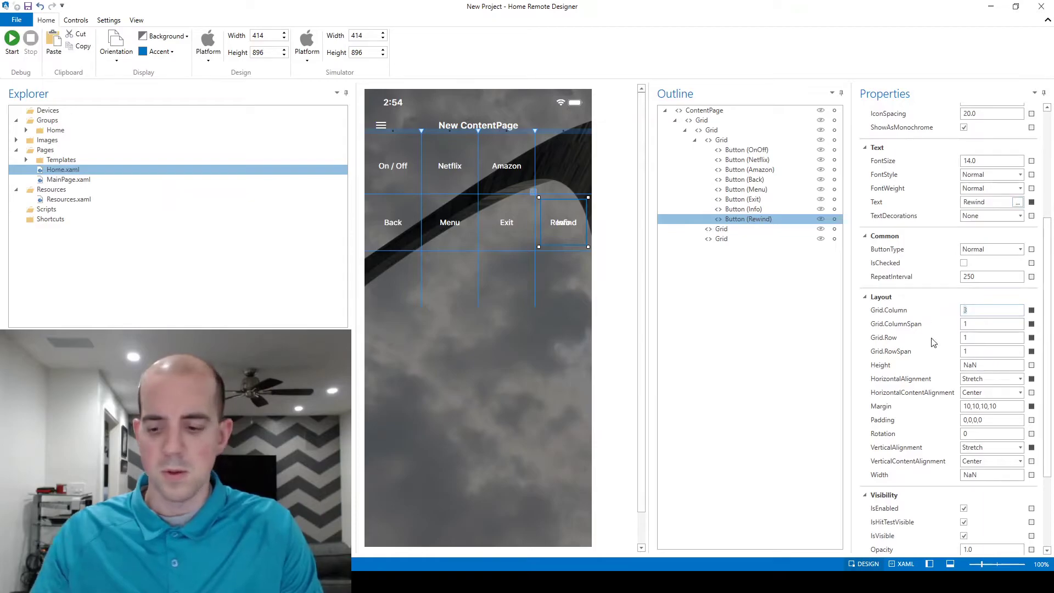
{"action": "double_click", "coordinate": [986, 337]}
{"action": "type", "text": "2"}
{"action": "key", "text": "Tab"}
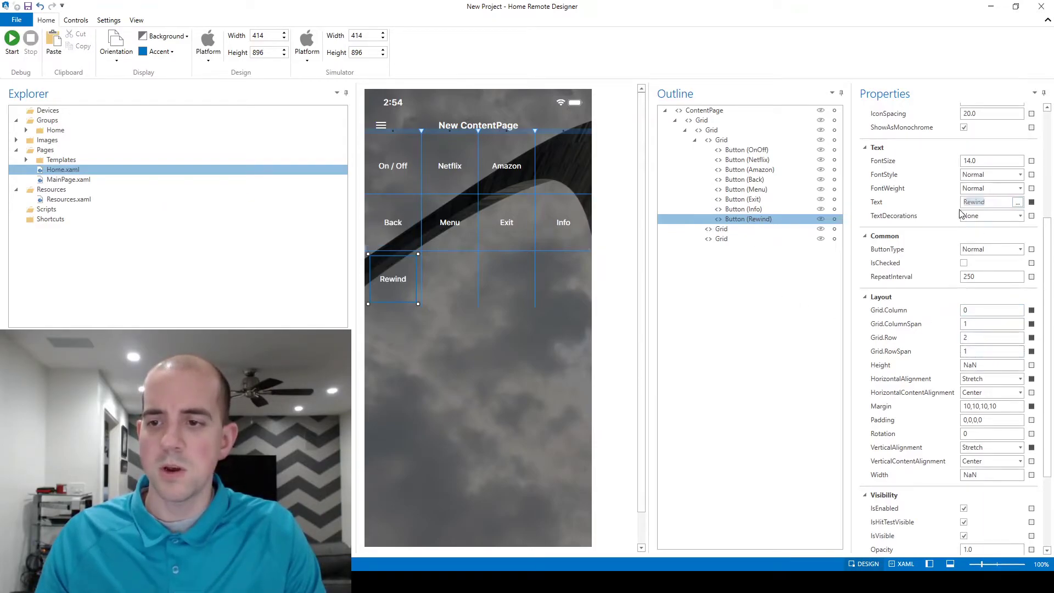
Reset the Rewind button's text to empty and give it the Rewind icon.
{"action": "left_click", "coordinate": [1032, 202]}
{"action": "left_click", "coordinate": [1022, 213]}
{"action": "scroll", "coordinate": [952, 233], "scroll_direction": "up", "scroll_amount": 3}
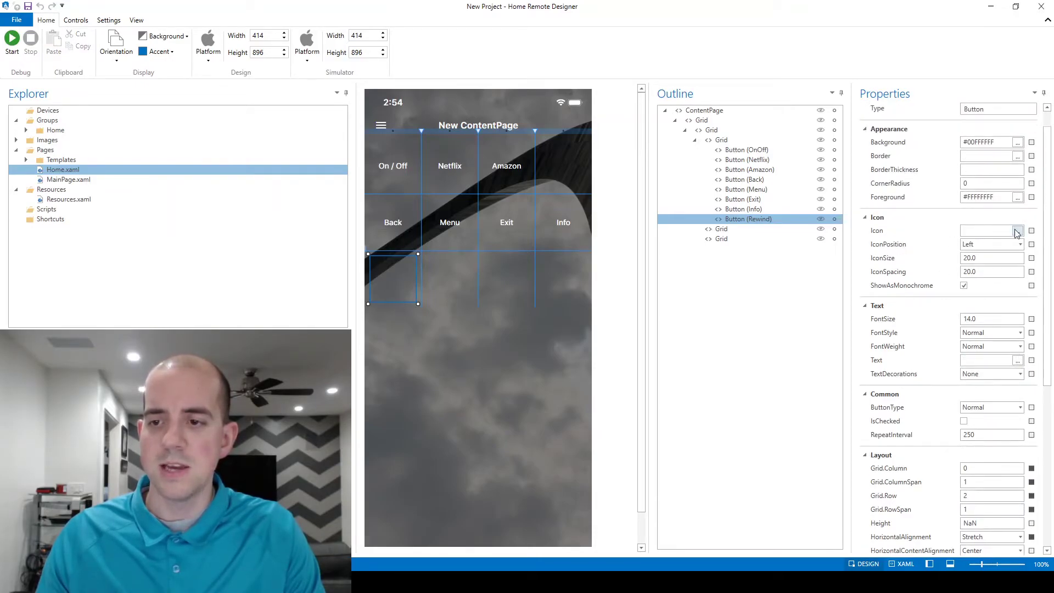
{"action": "left_click", "coordinate": [1017, 230]}
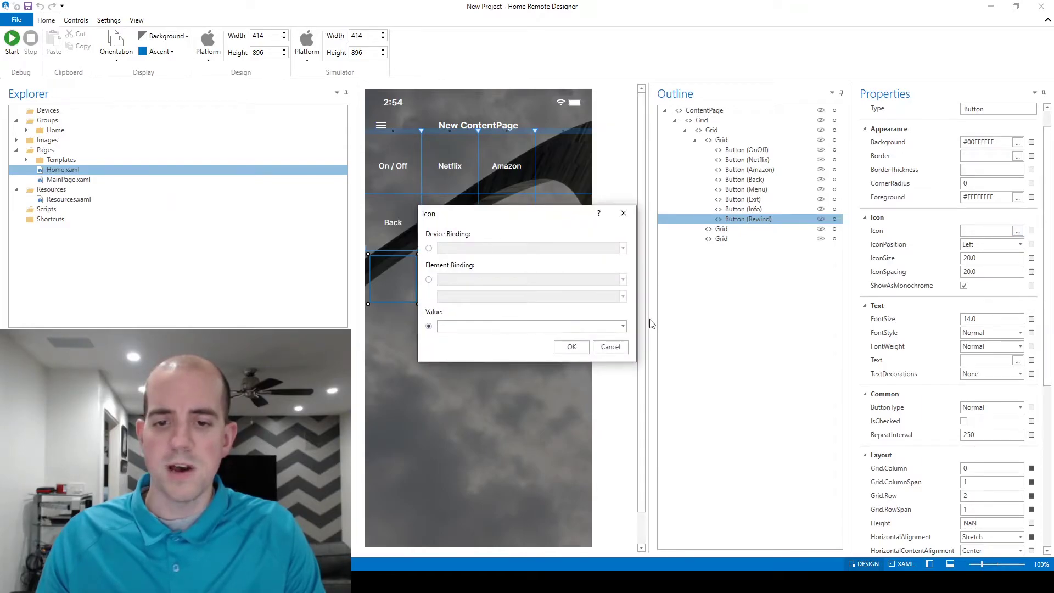
{"action": "left_click", "coordinate": [621, 328]}
{"action": "left_click", "coordinate": [576, 328]}
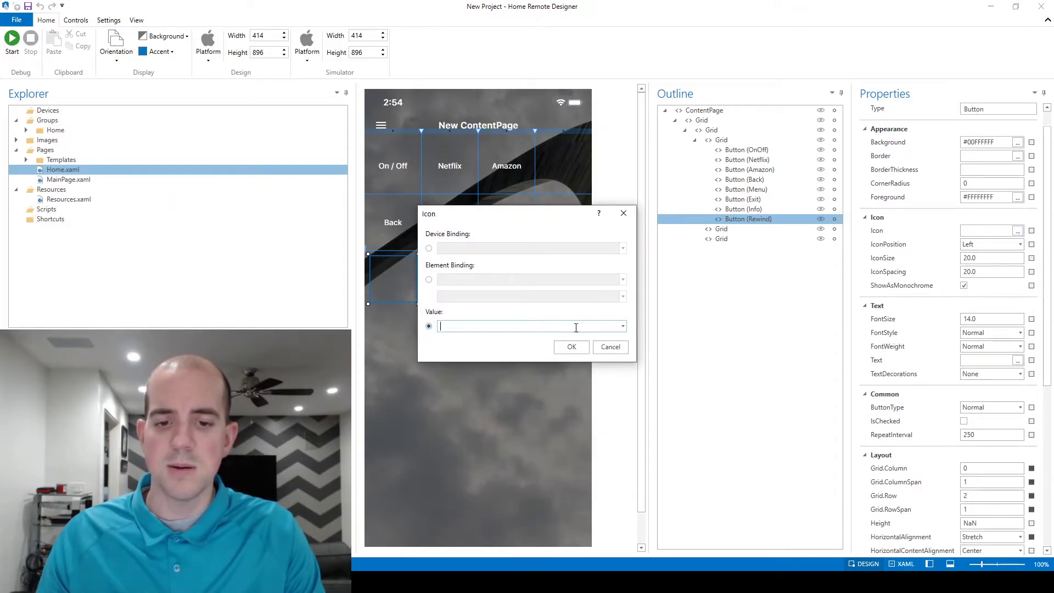
{"action": "type", "text": "rew"}
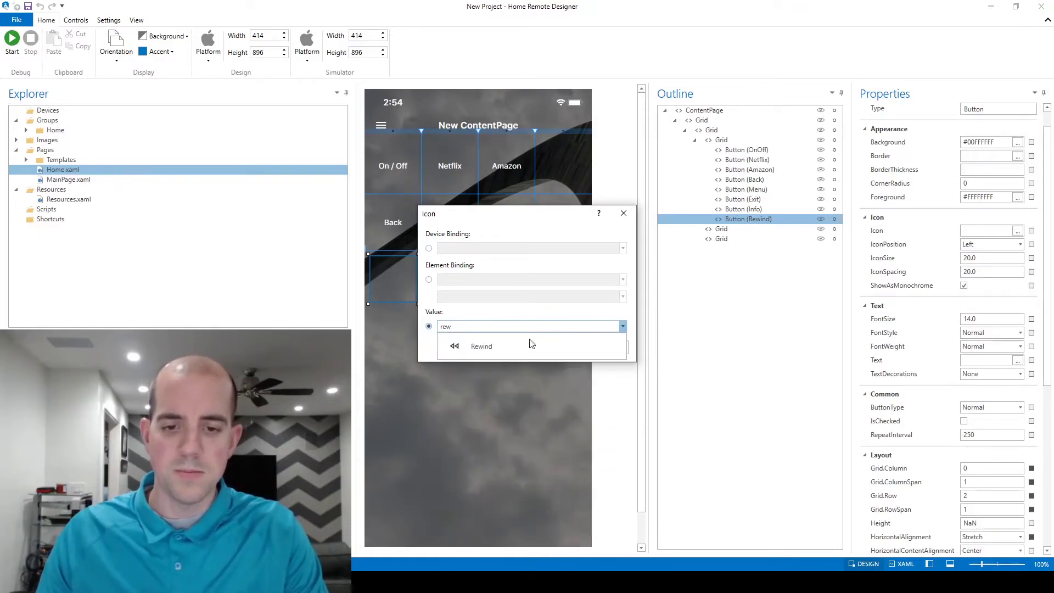
{"action": "left_click", "coordinate": [485, 355]}
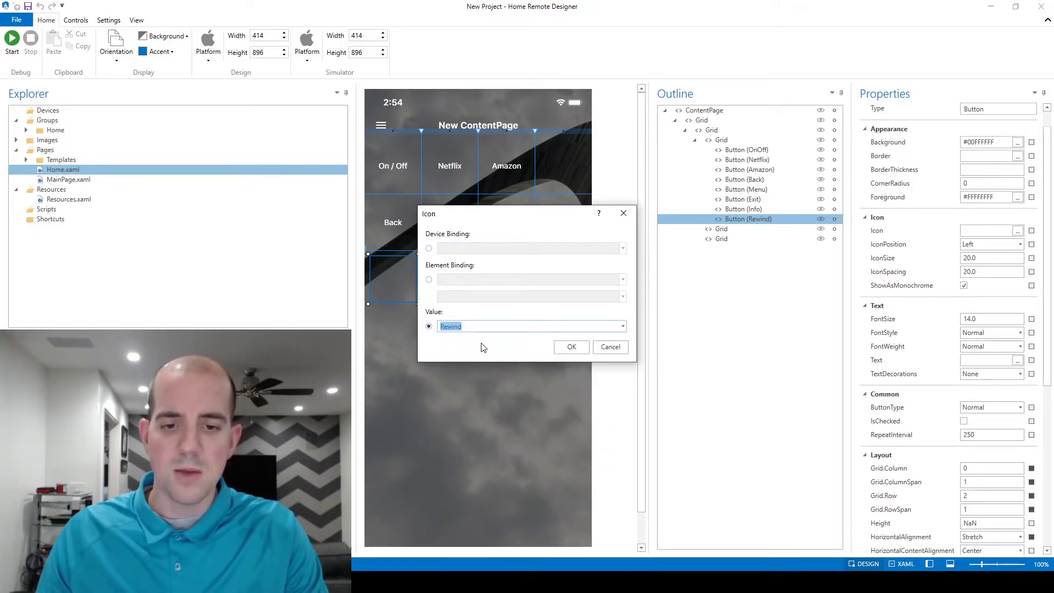
{"action": "left_click", "coordinate": [571, 347]}
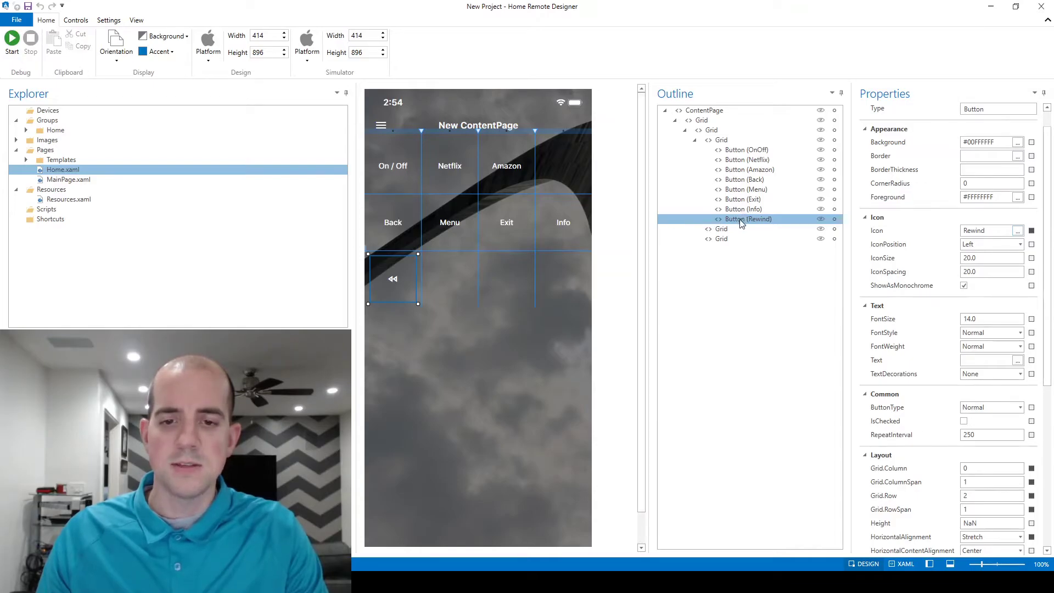
Make three copies of the Rewind button in the same grid.
{"action": "key", "text": "ctrl+c"}
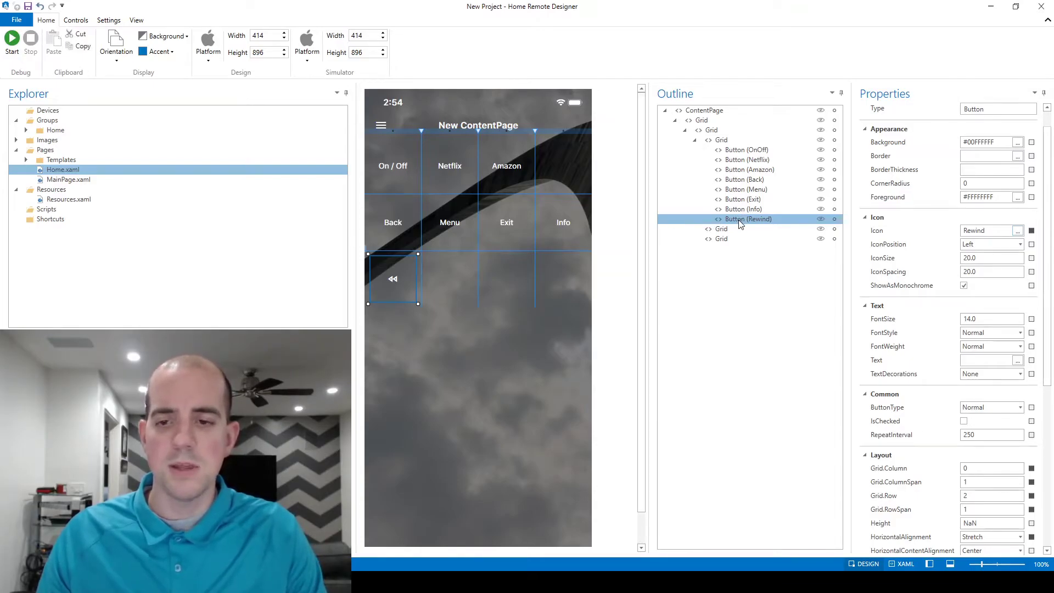
{"action": "key", "text": "ctrl+v"}
{"action": "key", "text": "ctrl+v"}
{"action": "key", "text": "ctrl+v"}
Rename the first Rewind copy to Pause, following the Excel layout.
{"action": "left_click", "coordinate": [766, 230]}
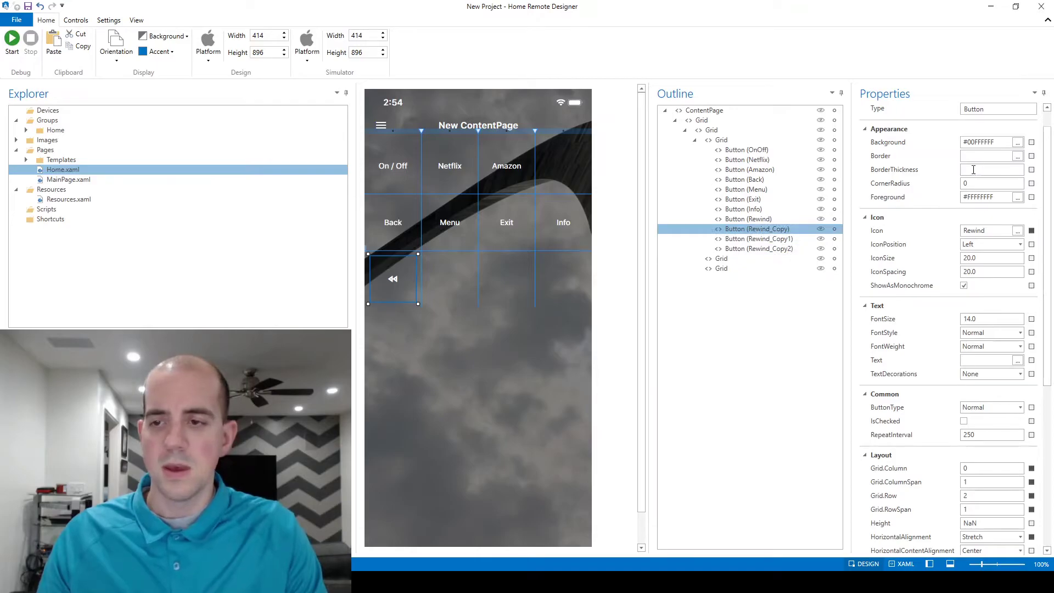
{"action": "scroll", "coordinate": [991, 167], "scroll_direction": "up", "scroll_amount": 1}
{"action": "left_click_drag", "start_coordinate": [1015, 122], "coordinate": [937, 132]}
{"action": "key", "text": "alt+Tab"}
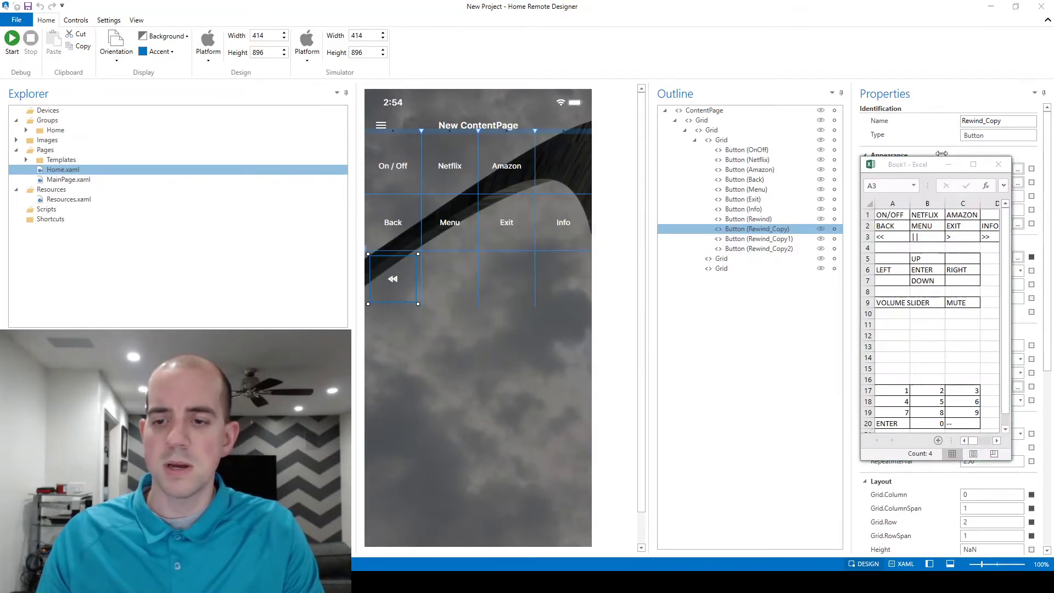
{"action": "key", "text": "alt+Tab"}
{"action": "type", "text": "Pause"}
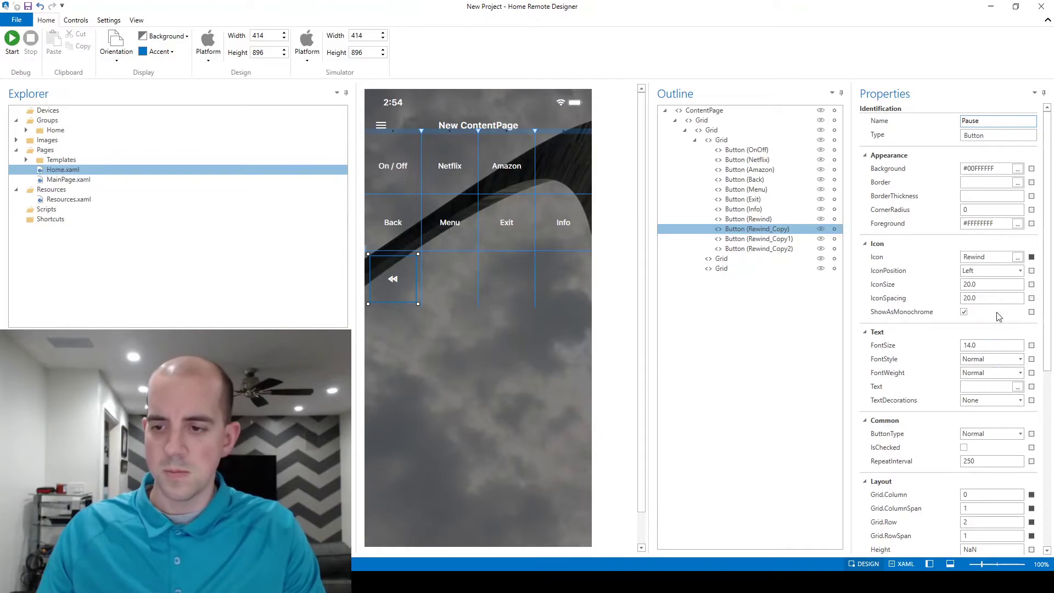
{"action": "key", "text": "Return"}
Give the Pause button the Pause icon and place it in grid column 1.
{"action": "left_click", "coordinate": [1018, 257]}
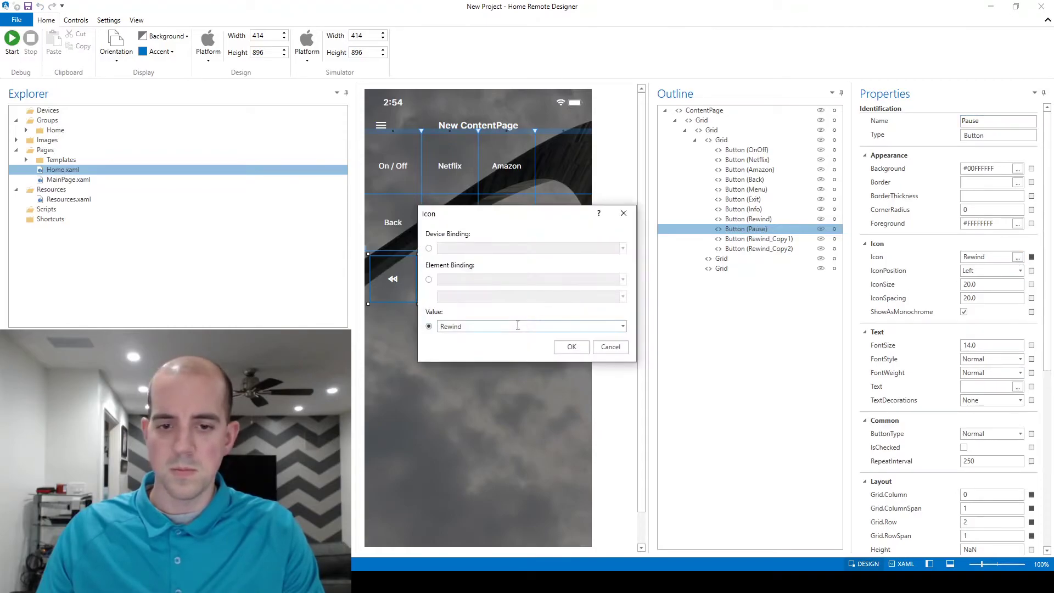
{"action": "type", "text": "Pause"}
{"action": "left_click", "coordinate": [523, 338]}
{"action": "left_click", "coordinate": [571, 346]}
{"action": "scroll", "coordinate": [969, 335], "scroll_direction": "down", "scroll_amount": 5}
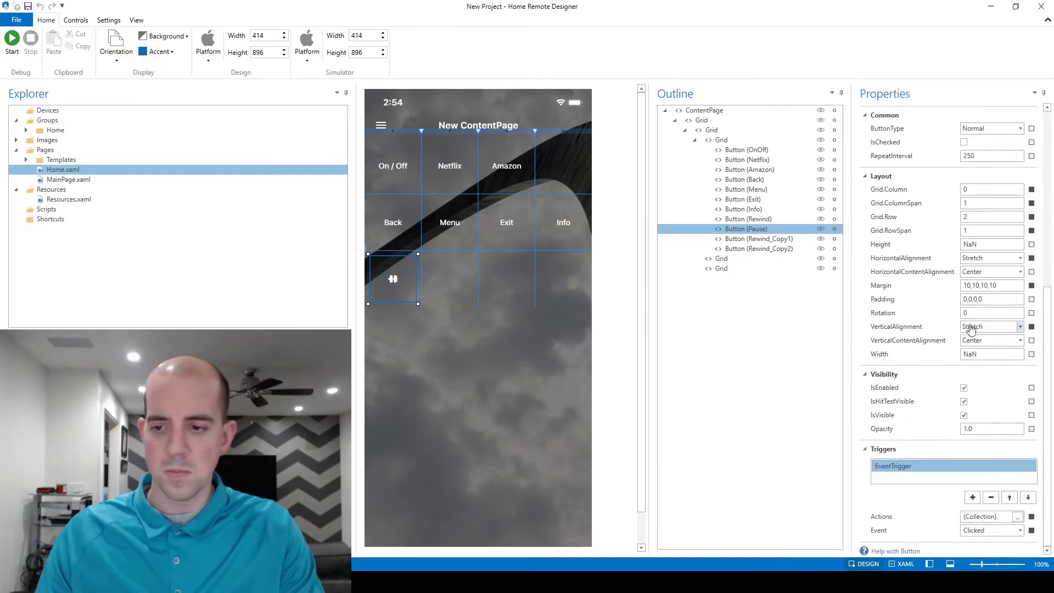
{"action": "left_click_drag", "start_coordinate": [970, 190], "coordinate": [873, 201]}
{"action": "type", "text": "1"}
{"action": "key", "text": "Tab"}
Rename the Rewind_Copy1 button to Play, following the Excel layout.
{"action": "left_click", "coordinate": [771, 240]}
{"action": "scroll", "coordinate": [977, 240], "scroll_direction": "up", "scroll_amount": 10}
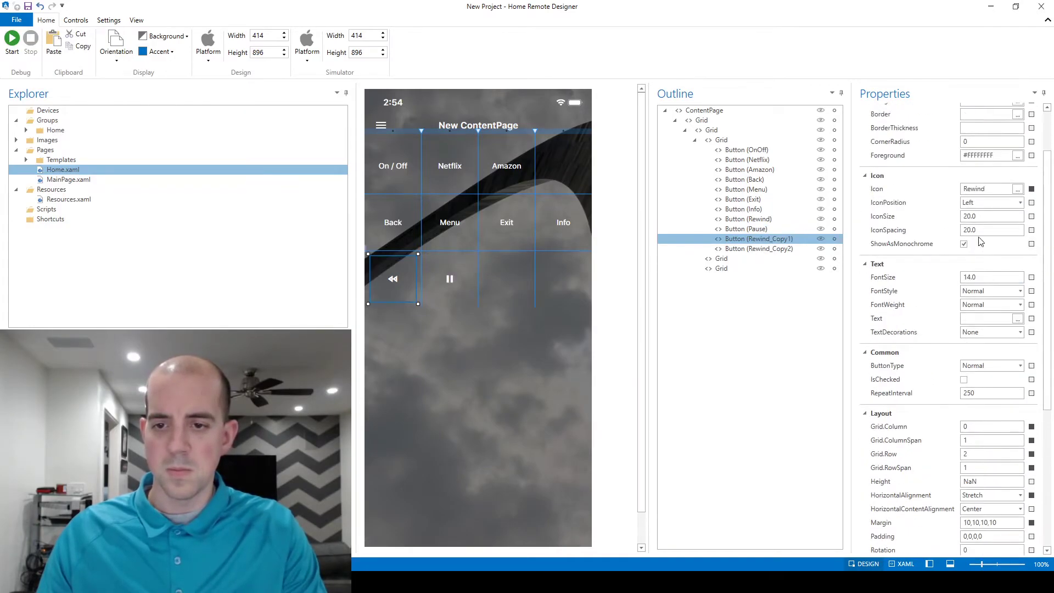
{"action": "left_click_drag", "start_coordinate": [1012, 121], "coordinate": [901, 131]}
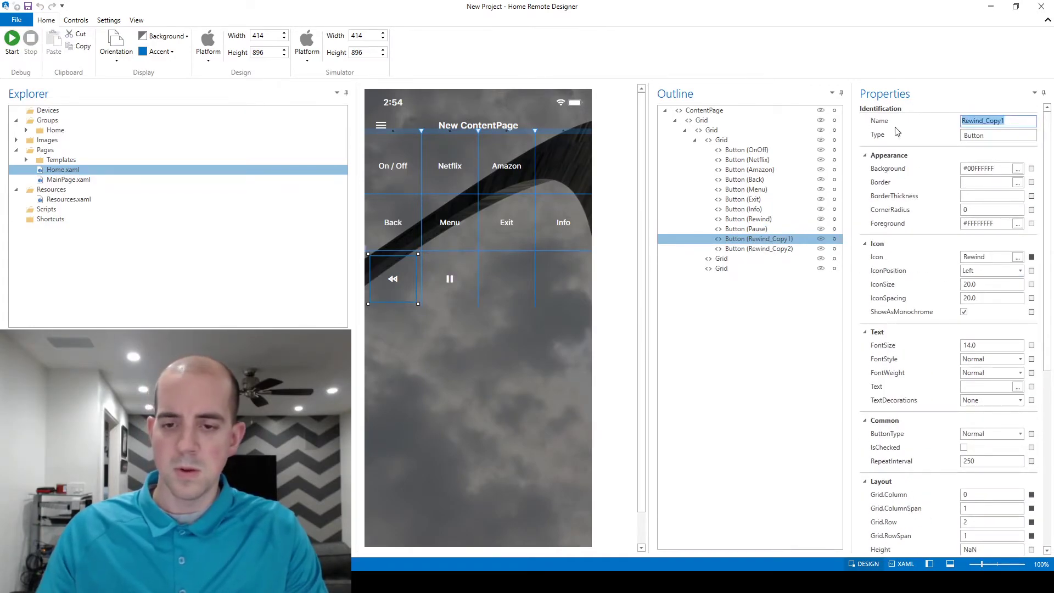
{"action": "key", "text": "alt+Tab"}
{"action": "key", "text": "alt+Tab"}
{"action": "type", "text": "Play"}
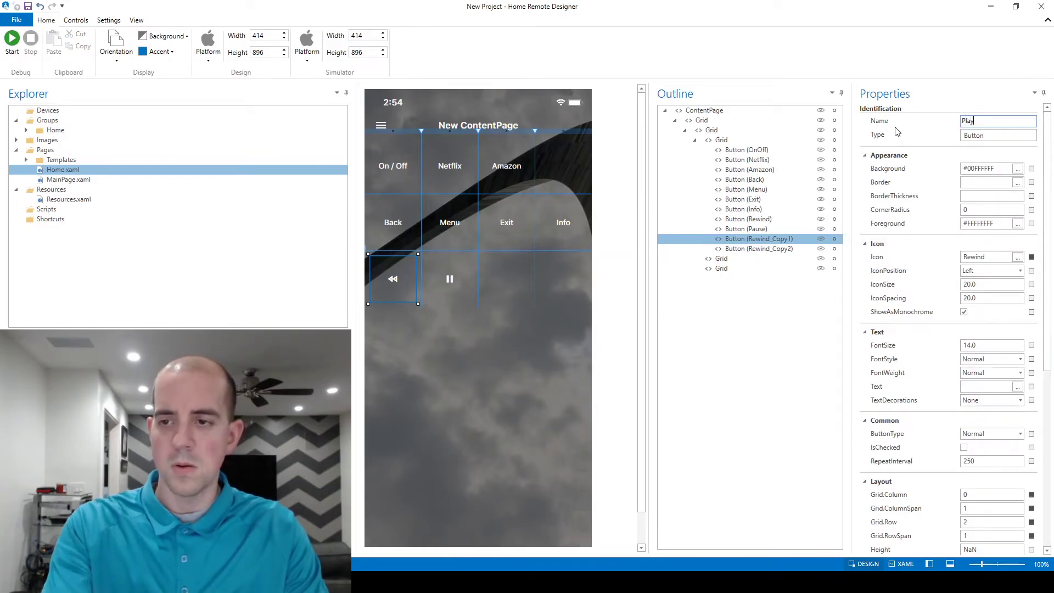
{"action": "key", "text": "Return"}
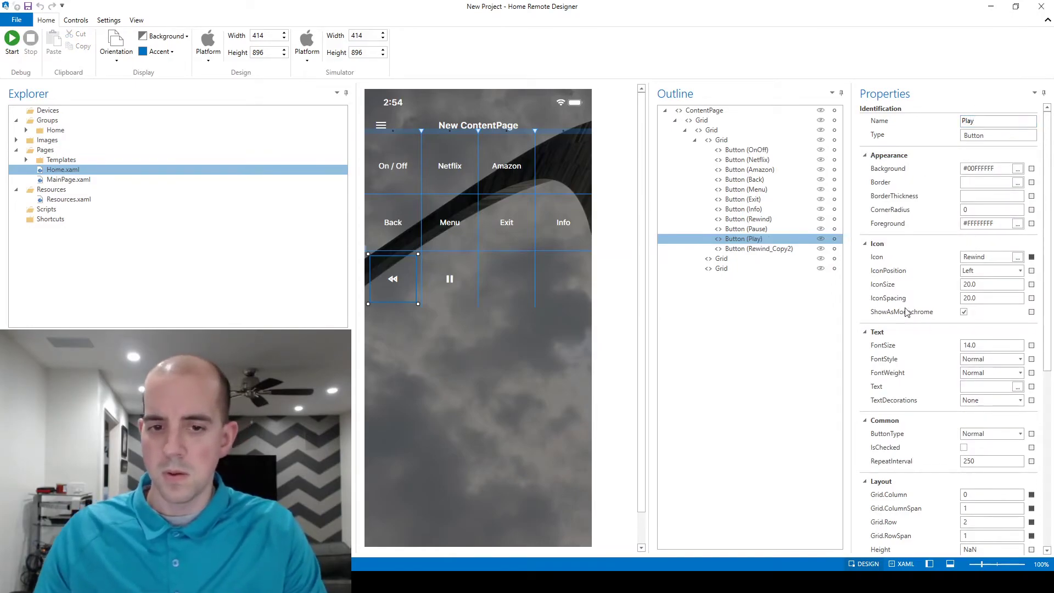
Give the Play button the Play icon and place it in grid column 2.
{"action": "left_click", "coordinate": [1017, 257]}
{"action": "type", "text": "Pla"}
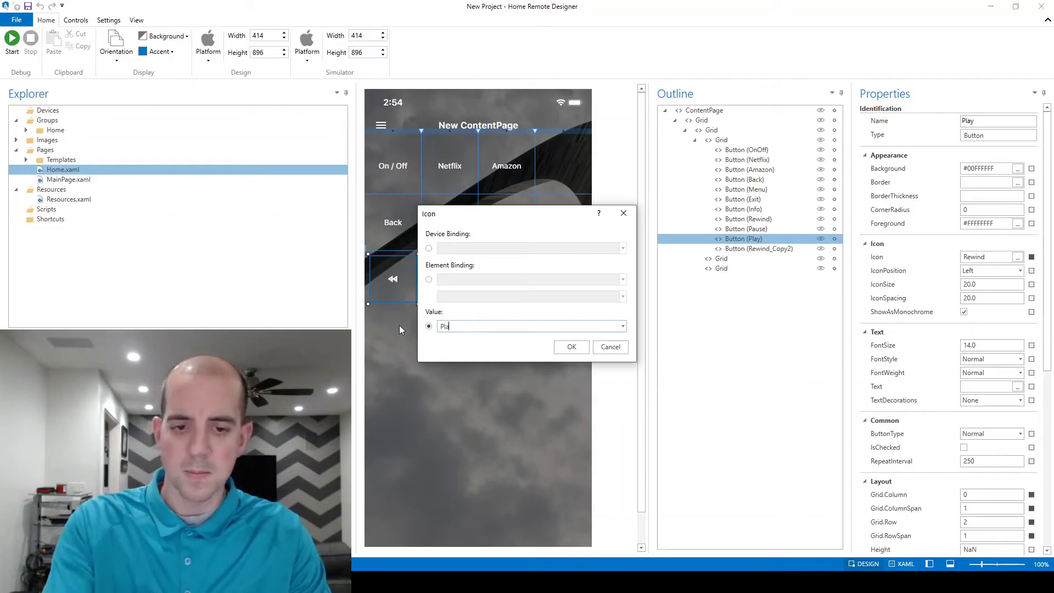
{"action": "type", "text": "y"}
{"action": "left_click", "coordinate": [586, 348]}
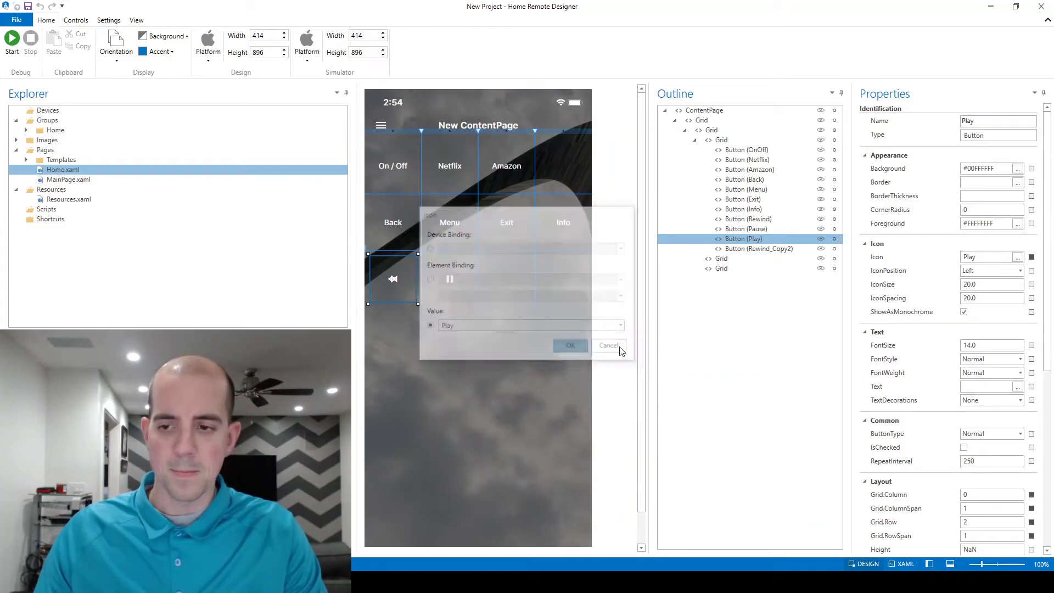
{"action": "scroll", "coordinate": [976, 365], "scroll_direction": "down", "scroll_amount": 5}
{"action": "key", "text": "BackSpace"}
{"action": "type", "text": "2"}
{"action": "key", "text": "Tab"}
Place the remaining Rewind copy in grid column 3 and rename it FastForward.
{"action": "left_click", "coordinate": [769, 250]}
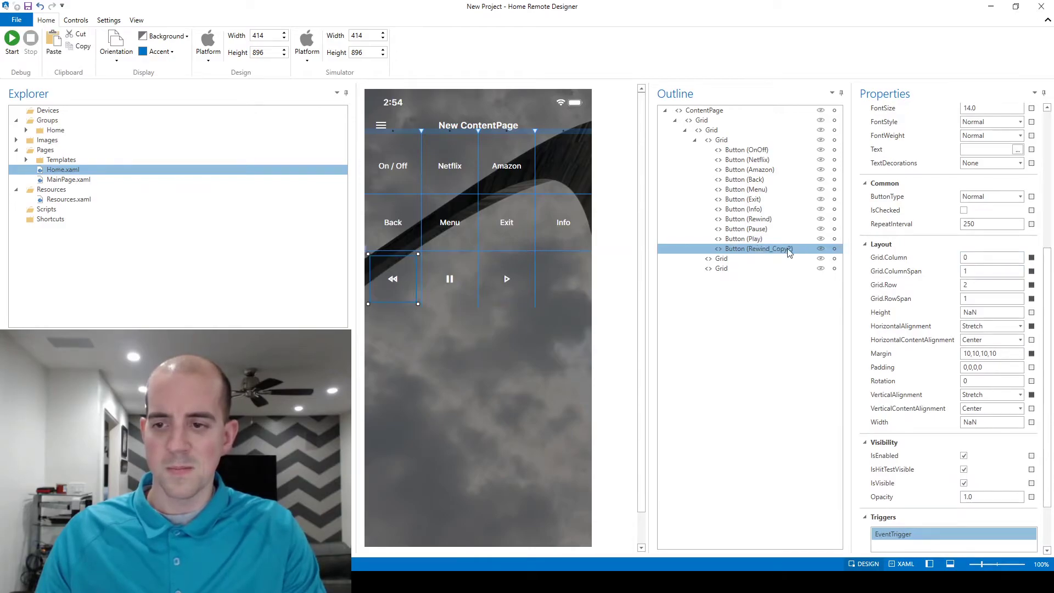
{"action": "left_click_drag", "start_coordinate": [983, 256], "coordinate": [919, 257]}
{"action": "type", "text": "3"}
{"action": "key", "text": "Tab"}
{"action": "scroll", "coordinate": [923, 225], "scroll_direction": "up", "scroll_amount": 5}
{"action": "left_click_drag", "start_coordinate": [1015, 122], "coordinate": [925, 140]}
{"action": "type", "text": "FastForward"}
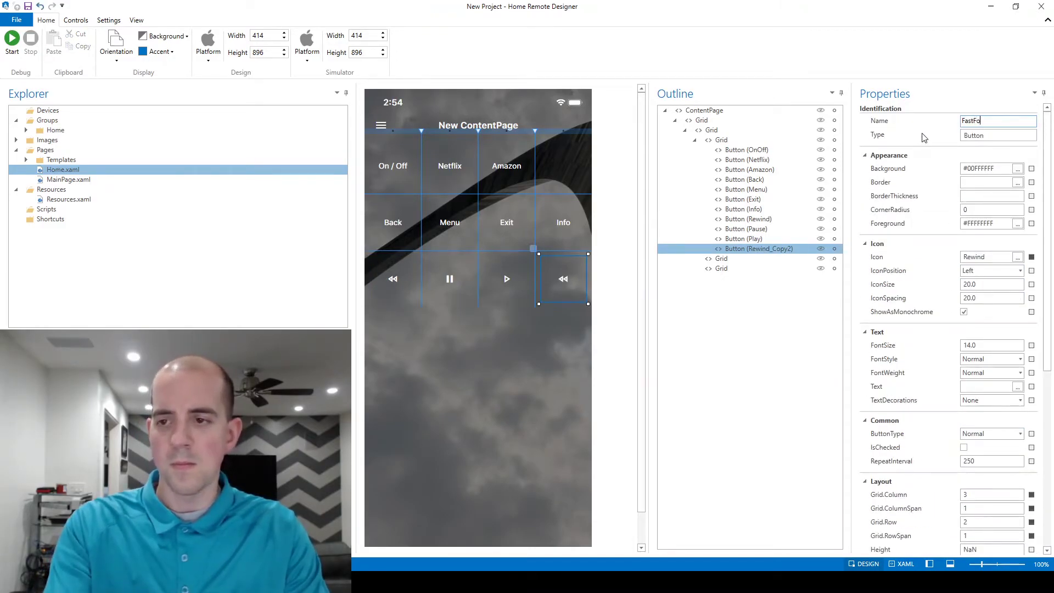
Change the FastForward button's icon to FastForward.
{"action": "left_click", "coordinate": [1017, 257]}
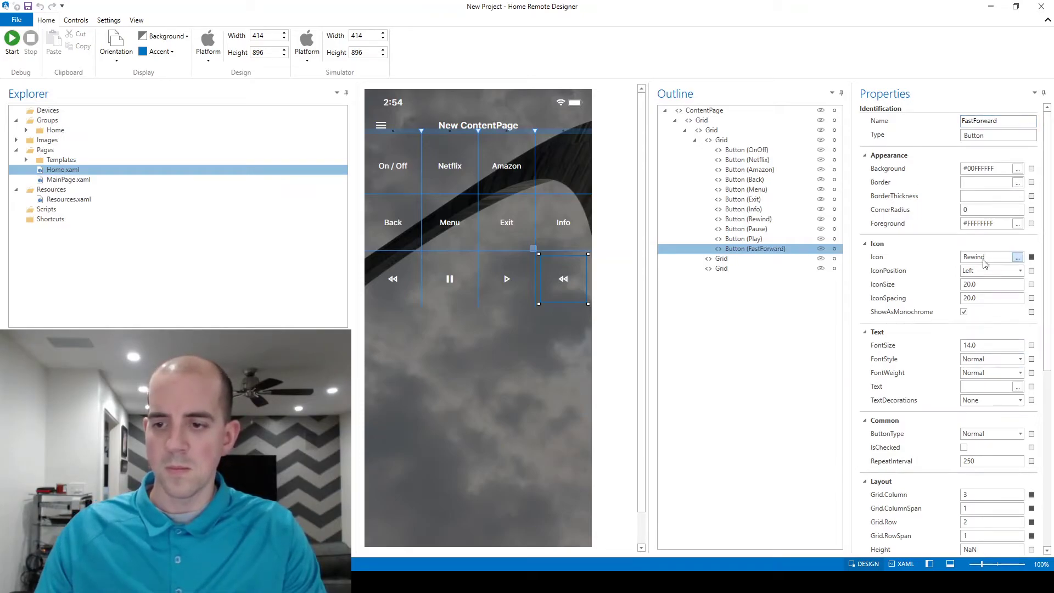
{"action": "type", "text": "Fa"}
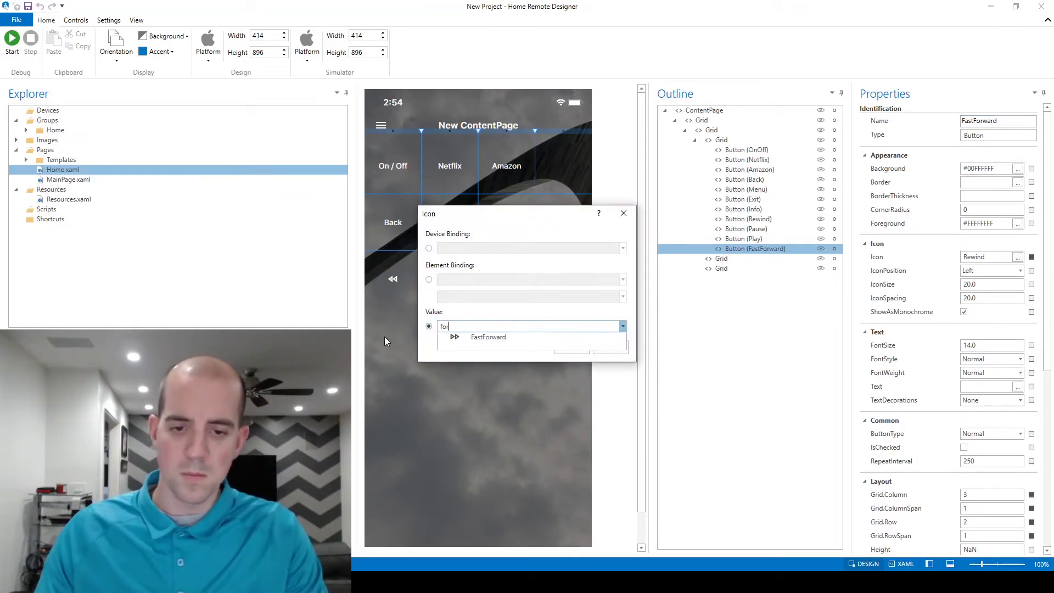
{"action": "left_click", "coordinate": [459, 344]}
{"action": "left_click", "coordinate": [569, 347]}
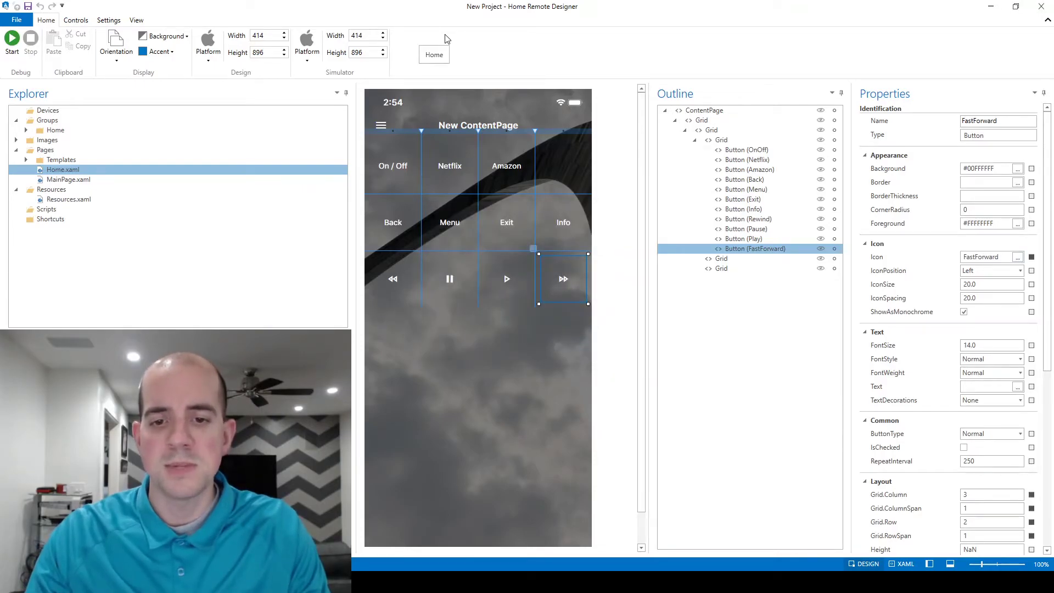
Check the arrow-button block in the Excel layout and paste a copy of the OnOff button into the second grid.
{"action": "left_click", "coordinate": [412, 582]}
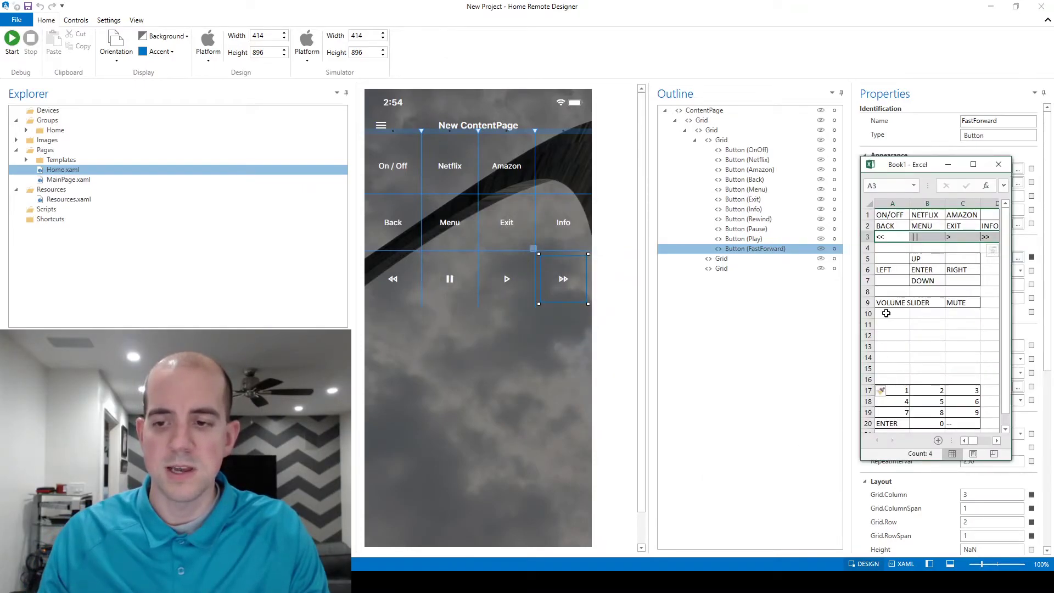
{"action": "left_click_drag", "start_coordinate": [898, 258], "coordinate": [957, 280]}
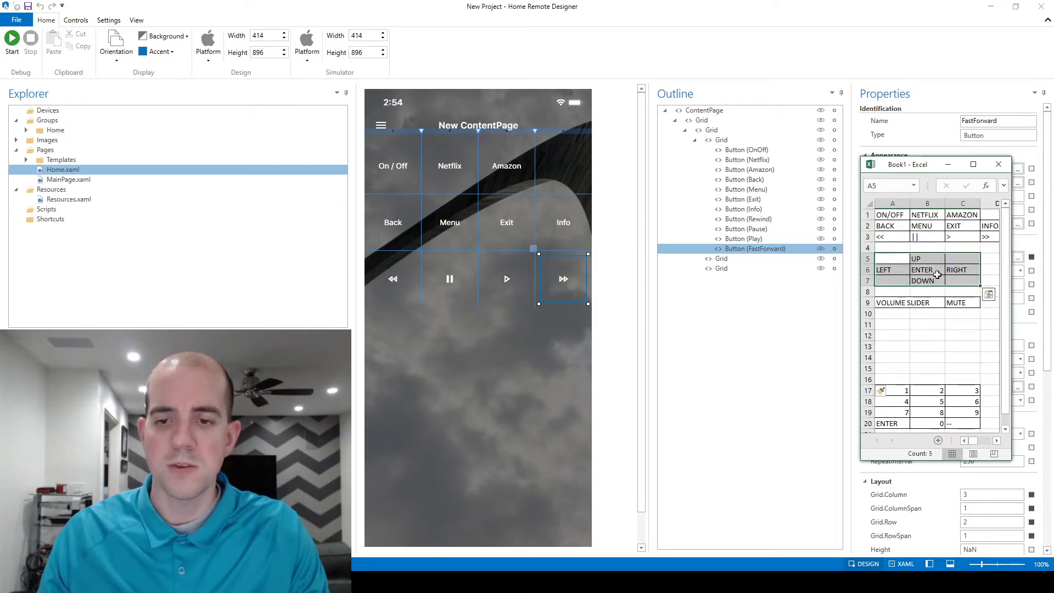
{"action": "left_click", "coordinate": [620, 4]}
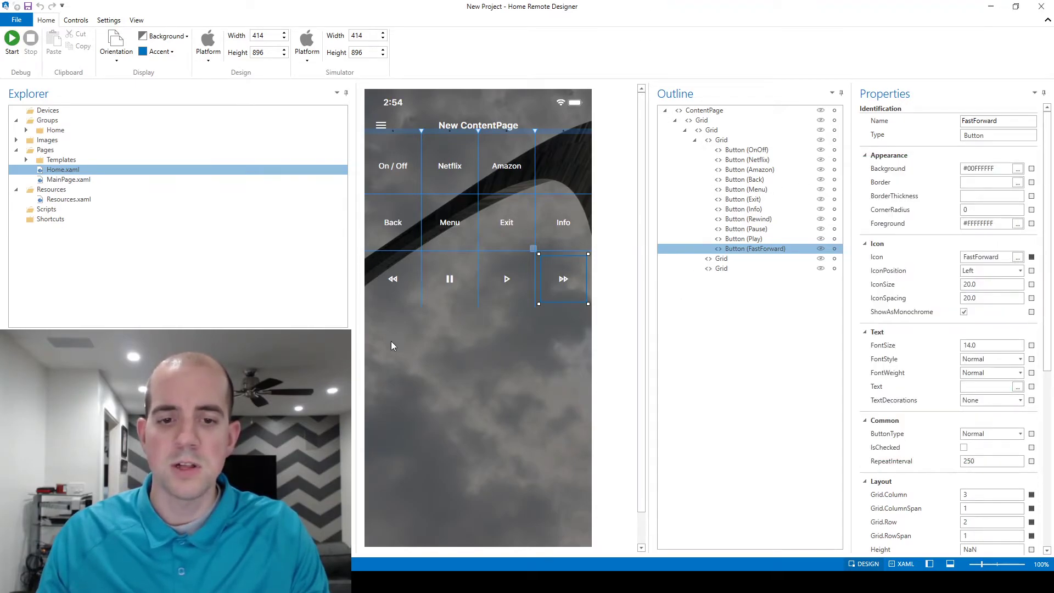
{"action": "left_click", "coordinate": [742, 151]}
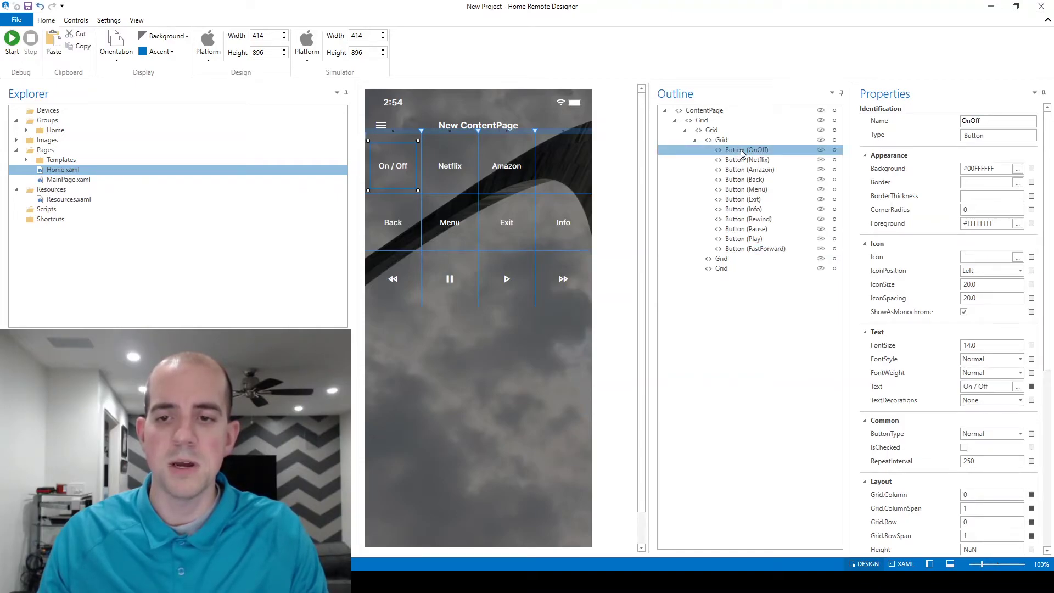
{"action": "left_click", "coordinate": [723, 259]}
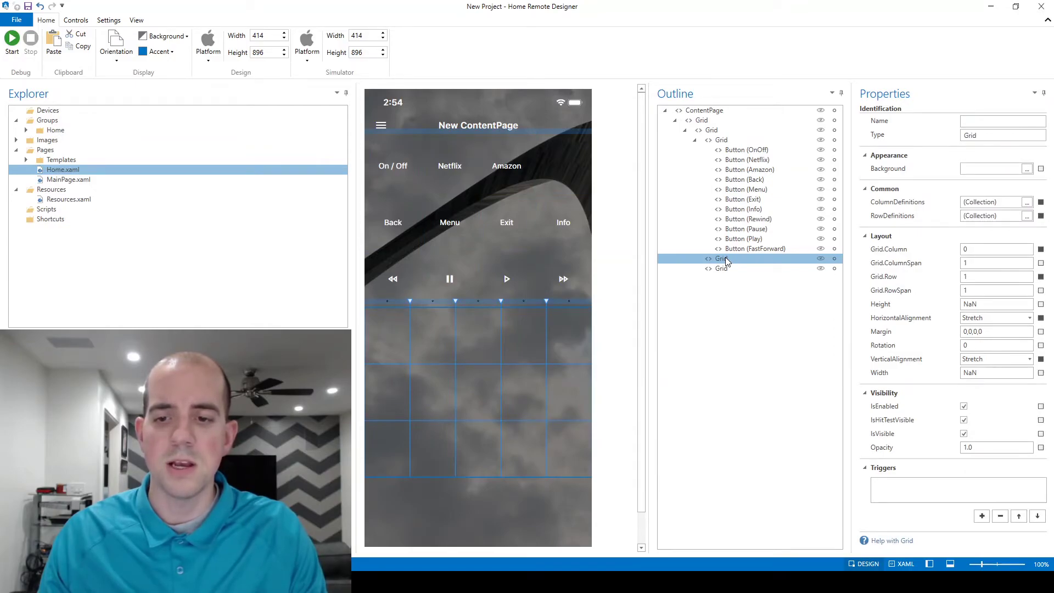
{"action": "key", "text": "ctrl+v"}
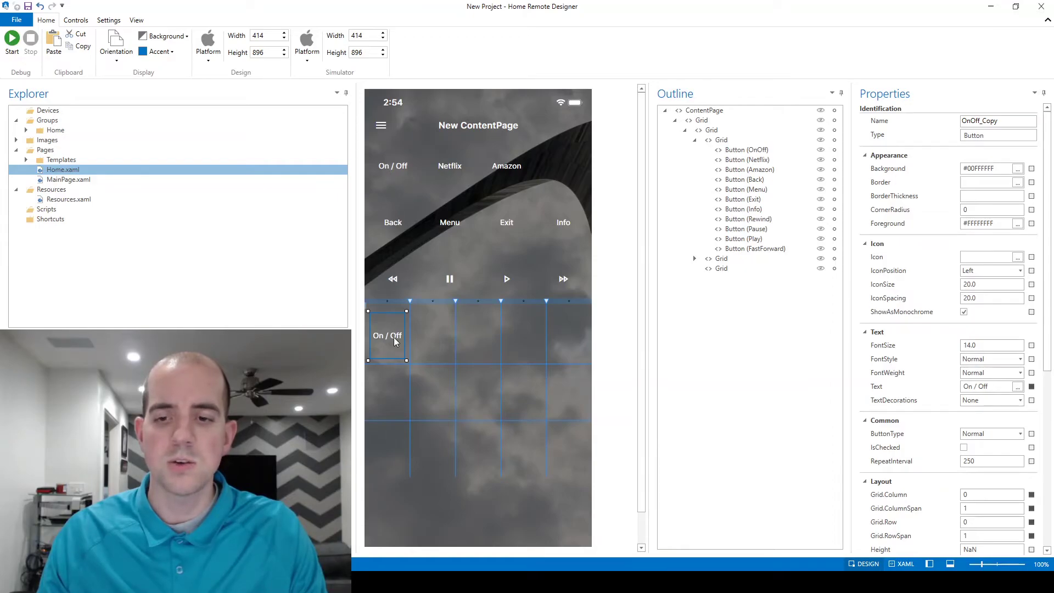
Place the OnOff copy in column 2 of the second grid and rename it Up.
{"action": "left_click", "coordinate": [695, 258]}
{"action": "left_click", "coordinate": [762, 269]}
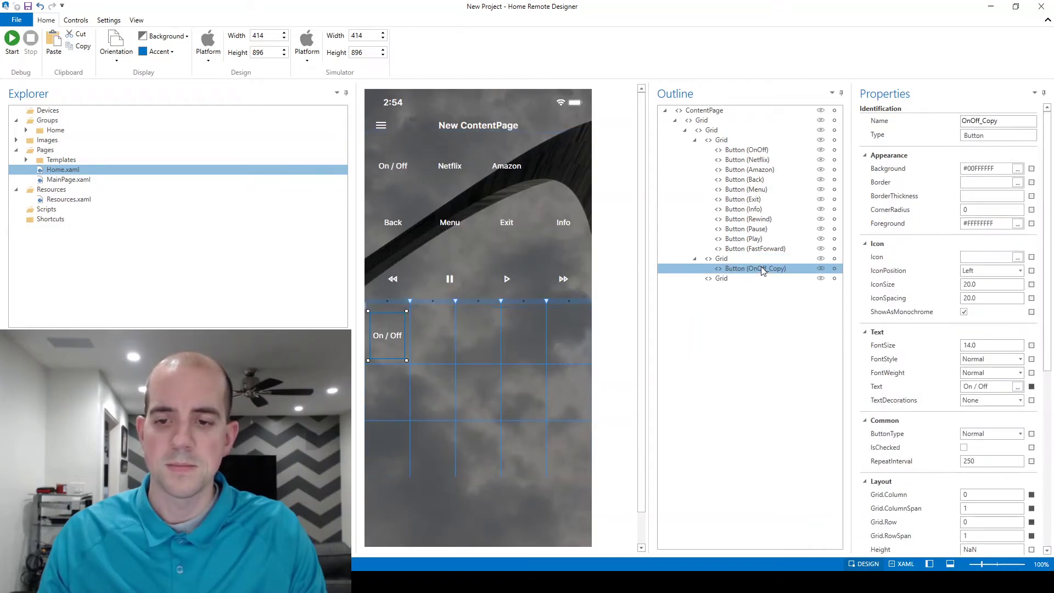
{"action": "scroll", "coordinate": [935, 356], "scroll_direction": "down", "scroll_amount": 3}
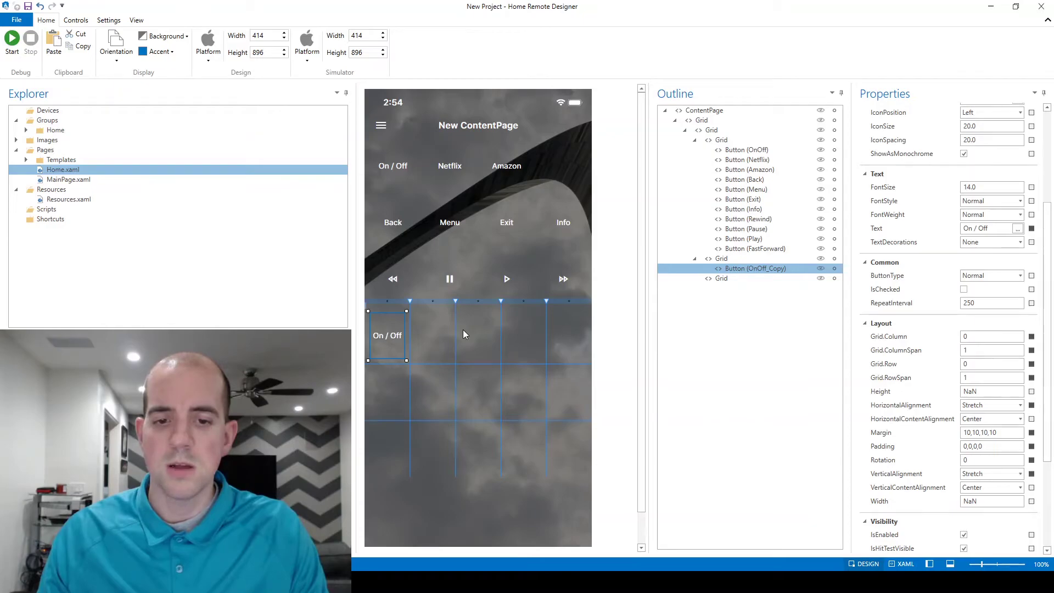
{"action": "left_click_drag", "start_coordinate": [981, 337], "coordinate": [911, 327]}
{"action": "type", "text": "2"}
{"action": "key", "text": "Tab"}
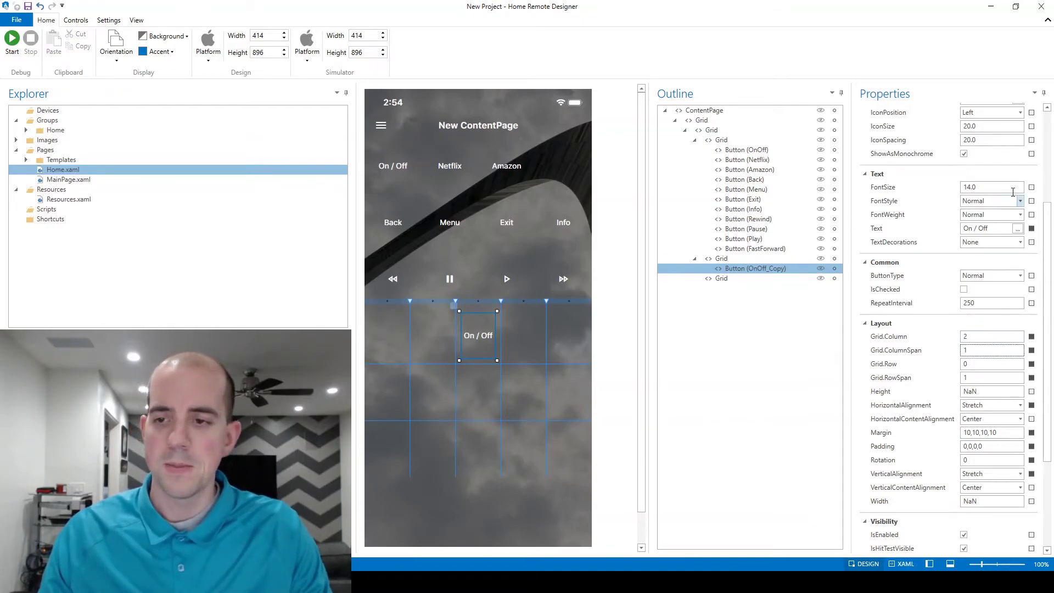
{"action": "scroll", "coordinate": [998, 201], "scroll_direction": "up", "scroll_amount": 6}
{"action": "left_click_drag", "start_coordinate": [1011, 121], "coordinate": [927, 129]}
{"action": "type", "text": "Up"}
Give the Up button the ChevronUp icon and clear its On / Off text.
{"action": "left_click", "coordinate": [1017, 257]}
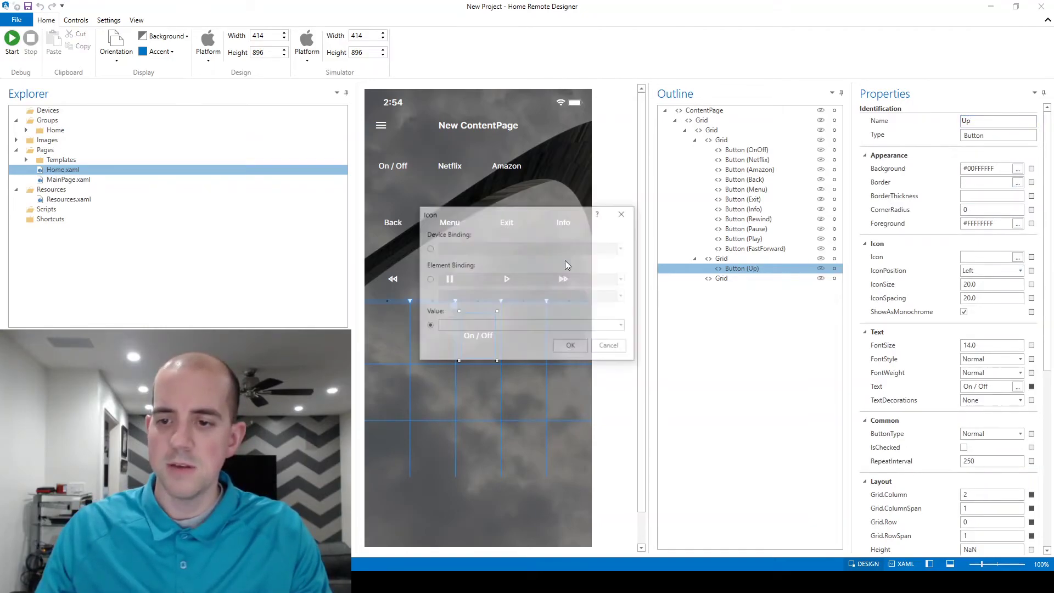
{"action": "type", "text": "ch"}
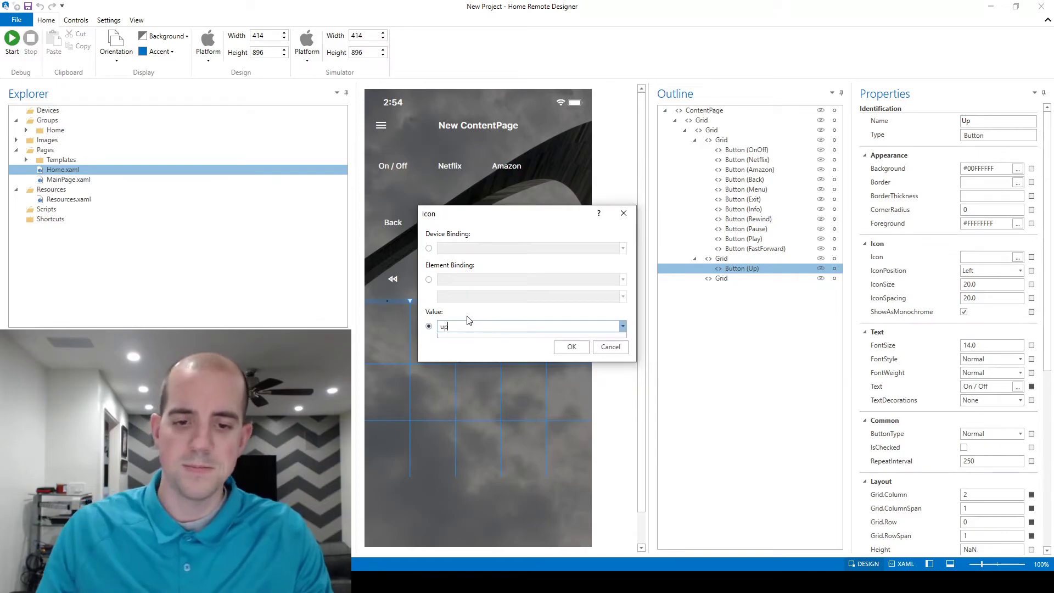
{"action": "left_click", "coordinate": [482, 345]}
{"action": "left_click", "coordinate": [571, 347]}
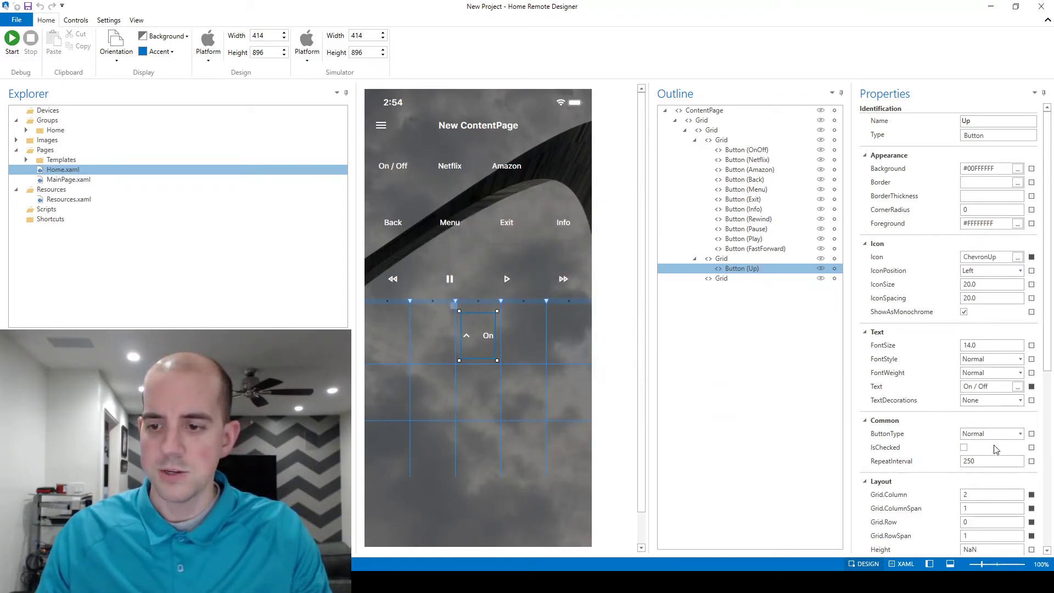
{"action": "left_click", "coordinate": [1031, 389]}
{"action": "left_click", "coordinate": [1004, 399]}
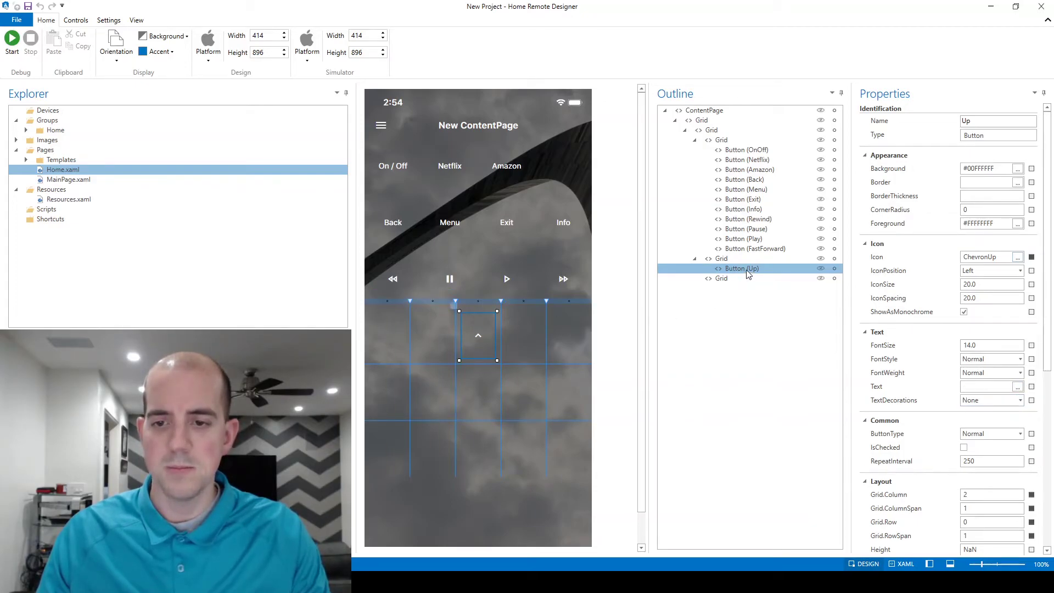
Duplicate the Up button and place the copy in column 1, row 1 of the second grid.
{"action": "key", "text": "ctrl+c"}
{"action": "key", "text": "ctrl+v"}
{"action": "scroll", "coordinate": [895, 240], "scroll_direction": "down", "scroll_amount": 6}
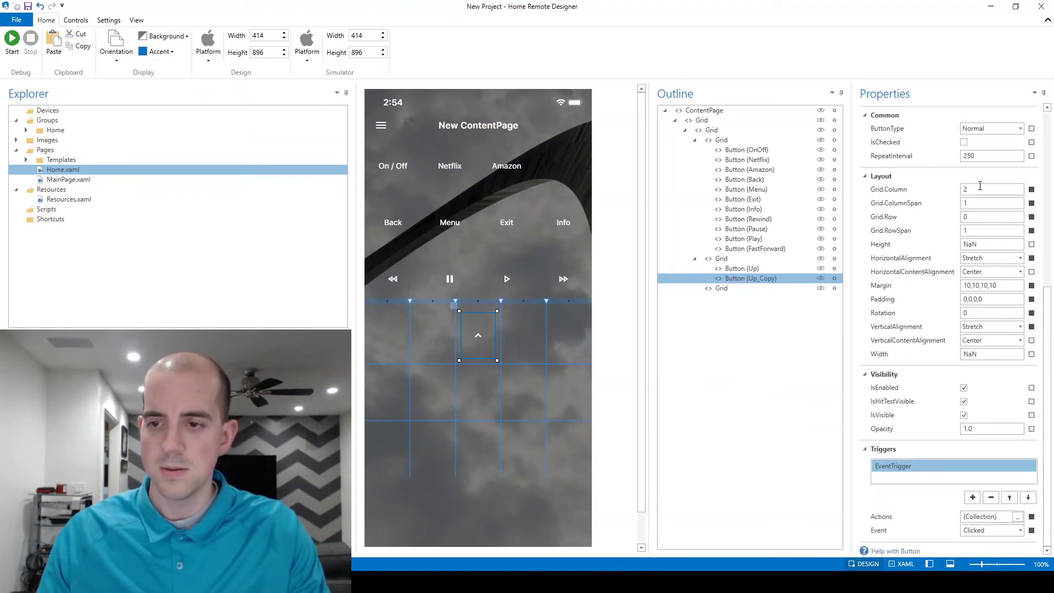
{"action": "left_click_drag", "start_coordinate": [981, 189], "coordinate": [934, 212]}
{"action": "type", "text": "11"}
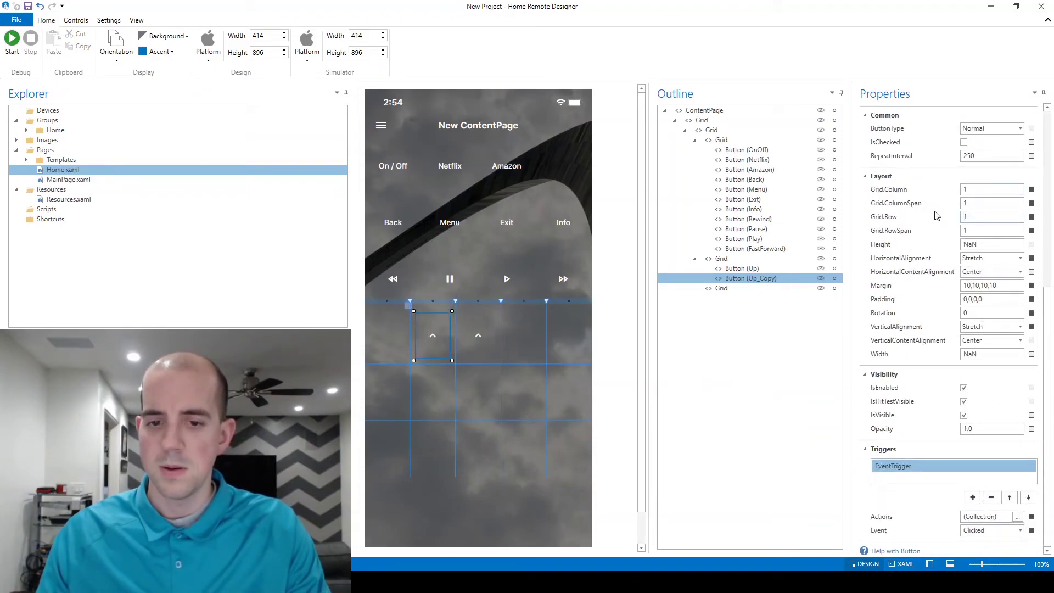
{"action": "key", "text": "Tab"}
Rename the Up copy to Left and give it the ChevronLeft icon.
{"action": "scroll", "coordinate": [945, 196], "scroll_direction": "up", "scroll_amount": 8}
{"action": "left_click_drag", "start_coordinate": [993, 122], "coordinate": [920, 131]}
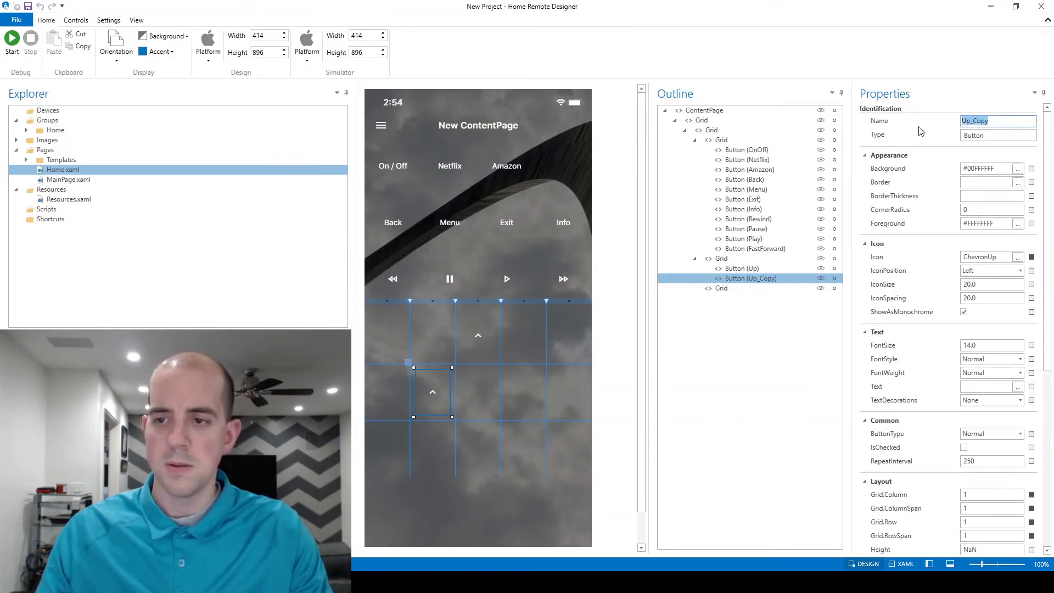
{"action": "type", "text": "Left"}
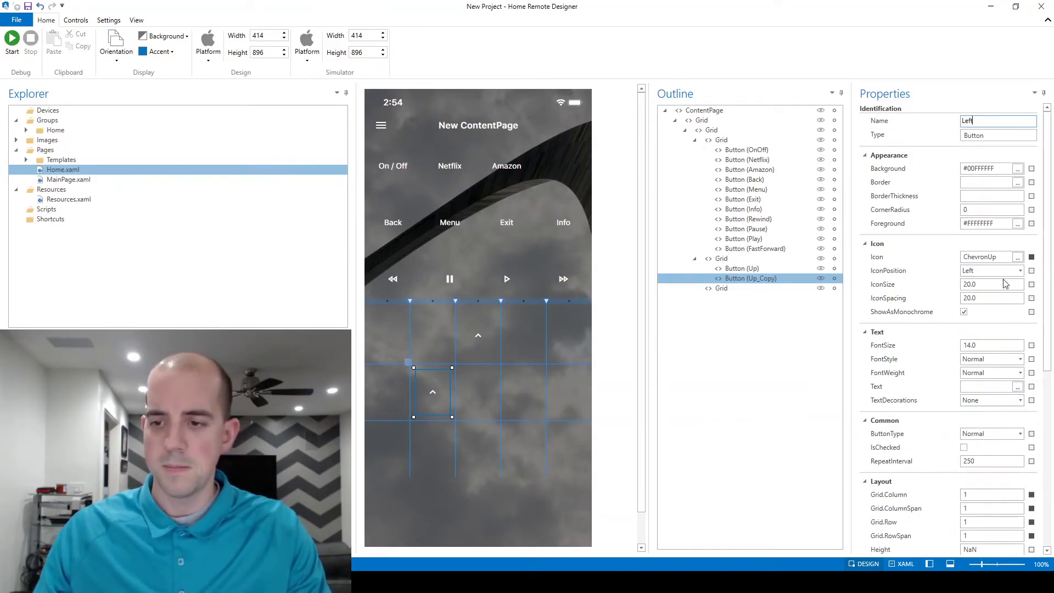
{"action": "left_click", "coordinate": [1018, 257]}
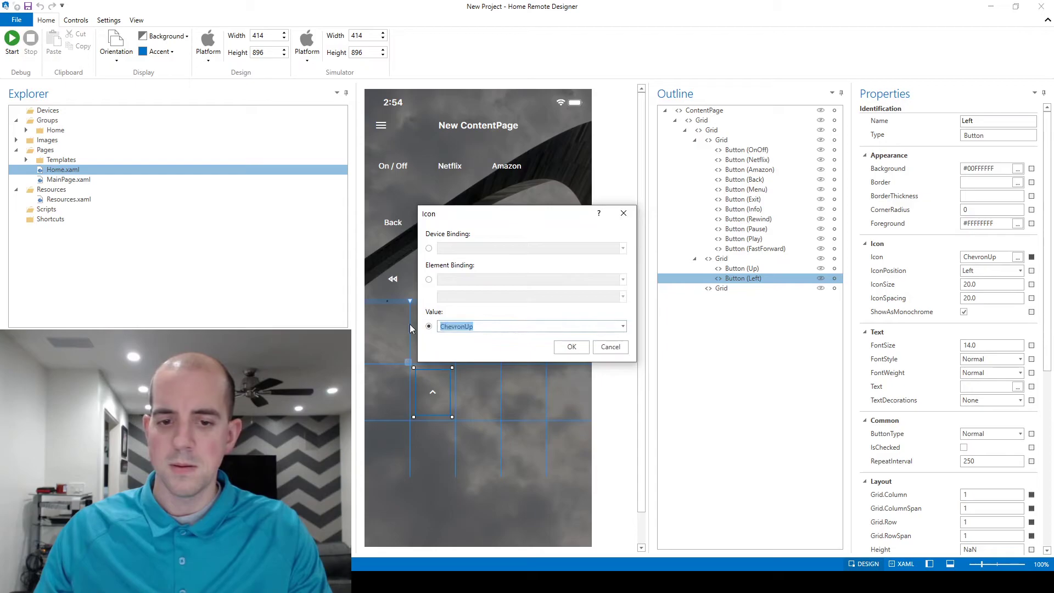
{"action": "type", "text": "left"}
{"action": "left_click", "coordinate": [487, 352]}
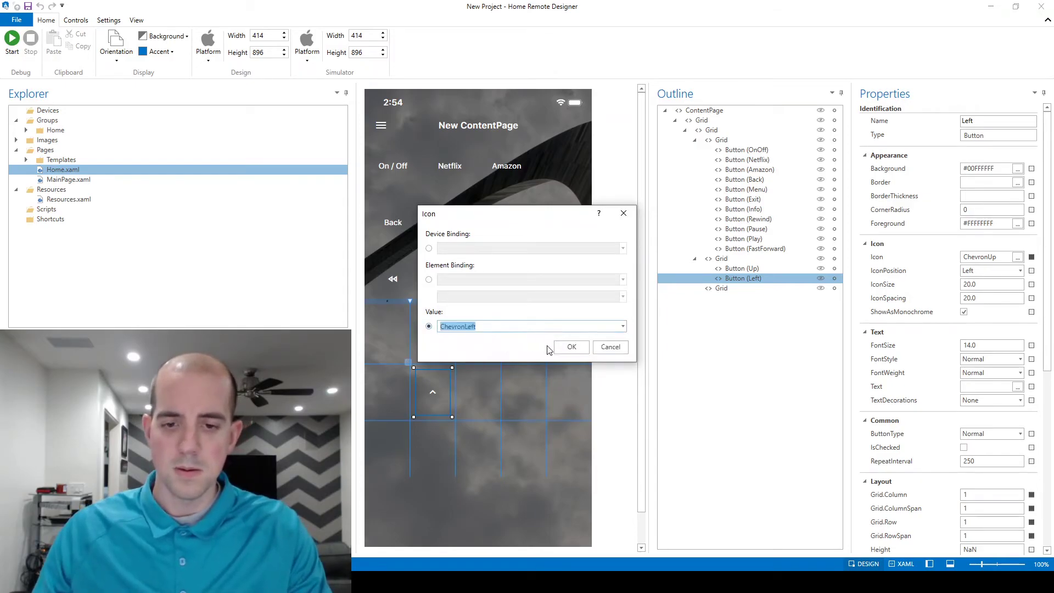
{"action": "left_click", "coordinate": [562, 346]}
Duplicate the Left button and rename the copy Right.
{"action": "key", "text": "ctrl+c"}
{"action": "key", "text": "ctrl+v"}
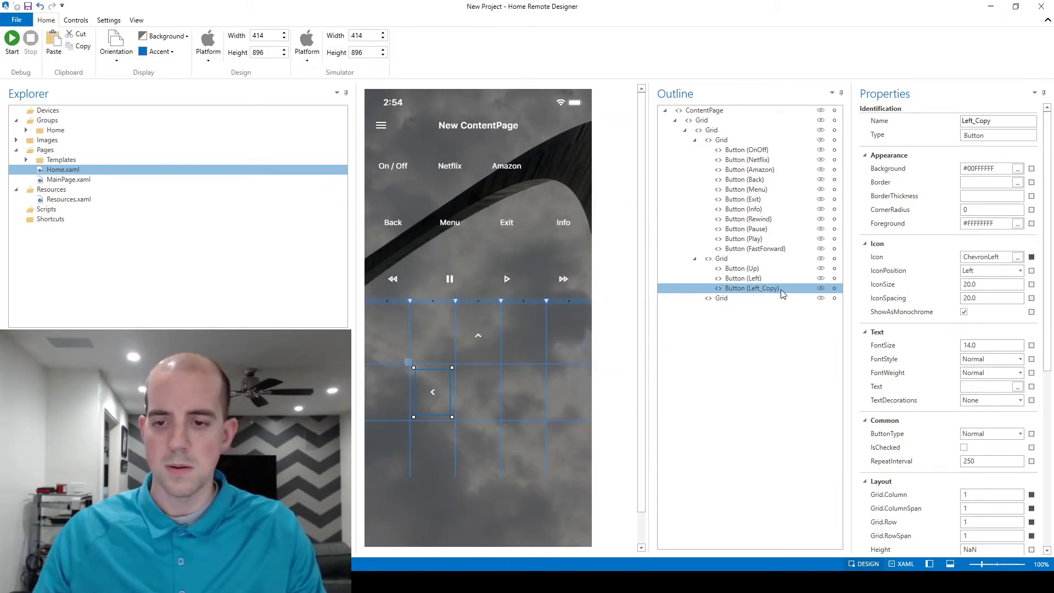
{"action": "double_click", "coordinate": [988, 121]}
{"action": "type", "text": "Right"}
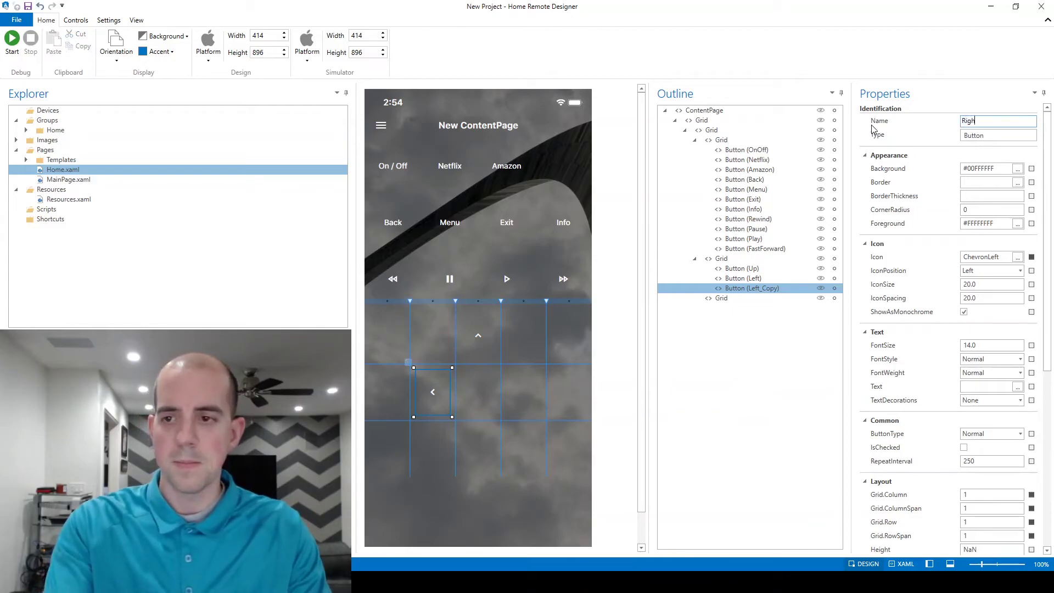
Give the Right button the ChevronRight icon and place it in grid column 3.
{"action": "left_click", "coordinate": [1018, 257]}
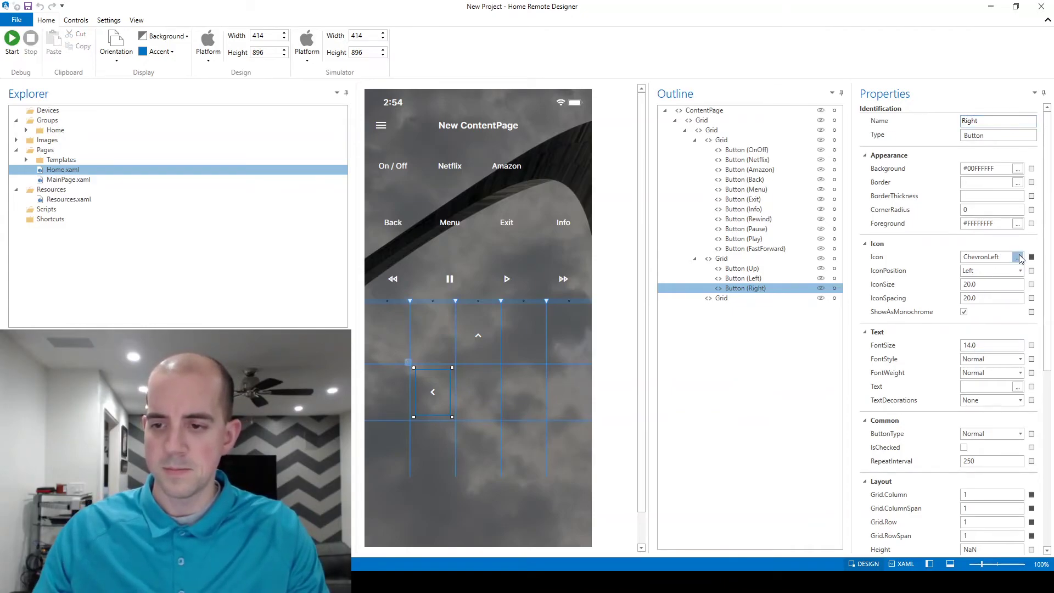
{"action": "key", "text": "ctrl+a"}
{"action": "type", "text": "chev"}
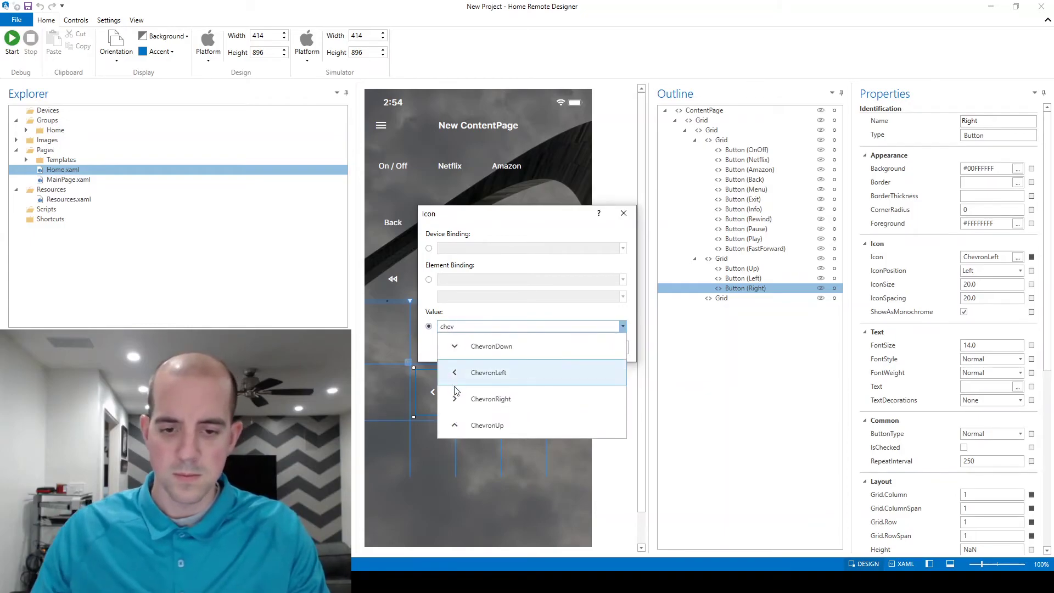
{"action": "left_click", "coordinate": [483, 399]}
{"action": "left_click", "coordinate": [585, 345]}
{"action": "scroll", "coordinate": [985, 406], "scroll_direction": "down", "scroll_amount": 8}
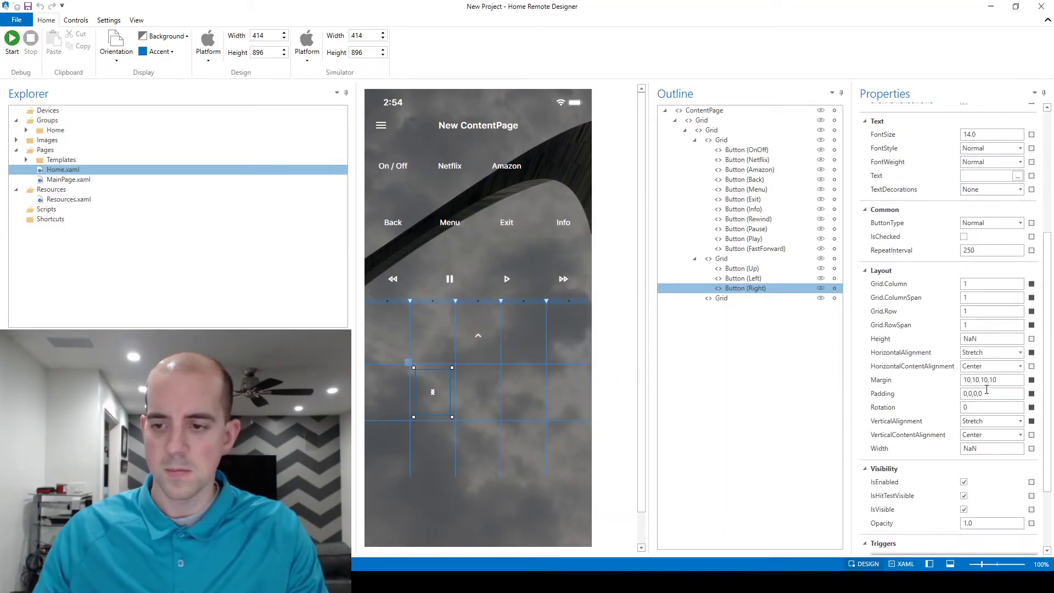
{"action": "left_click_drag", "start_coordinate": [982, 286], "coordinate": [928, 288]}
{"action": "type", "text": "3"}
{"action": "key", "text": "Tab"}
Duplicate the Right button and rename the copy Down.
{"action": "key", "text": "ctrl+c"}
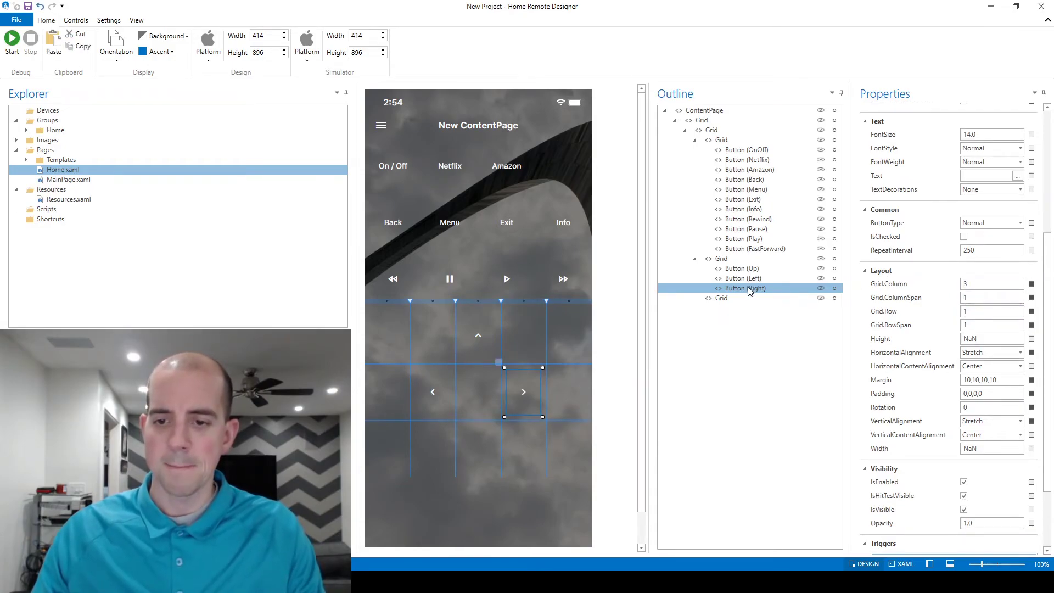
{"action": "key", "text": "ctrl+v"}
{"action": "double_click", "coordinate": [990, 122]}
{"action": "type", "text": "Down"}
{"action": "key", "text": "Return"}
Change the Down button's icon to ChevronDown.
{"action": "scroll", "coordinate": [954, 407], "scroll_direction": "down", "scroll_amount": 3}
{"action": "scroll", "coordinate": [954, 406], "scroll_direction": "down", "scroll_amount": 1}
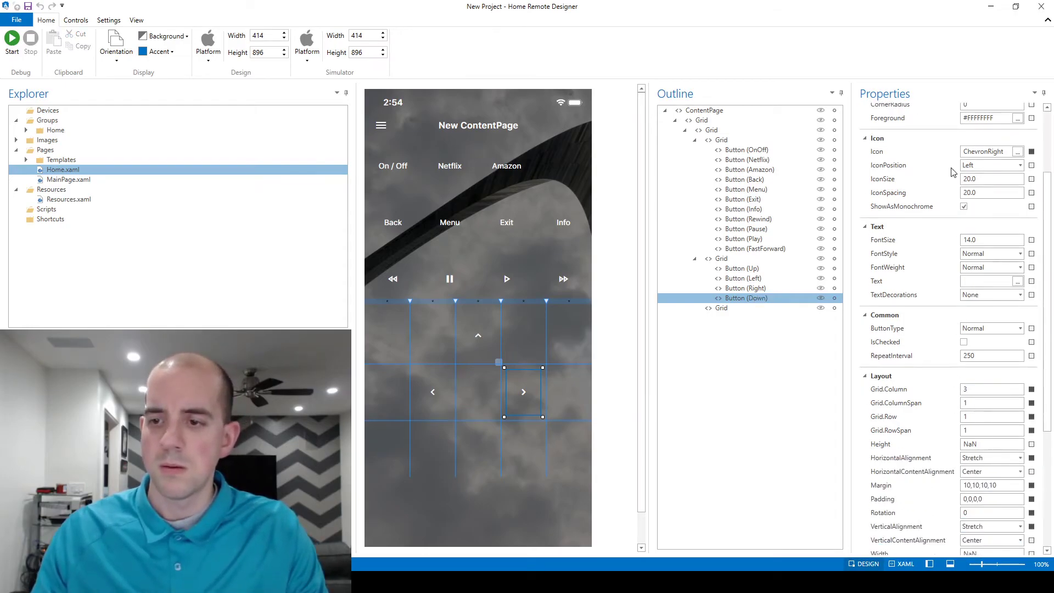
{"action": "left_click", "coordinate": [1021, 152]}
{"action": "double_click", "coordinate": [471, 330]}
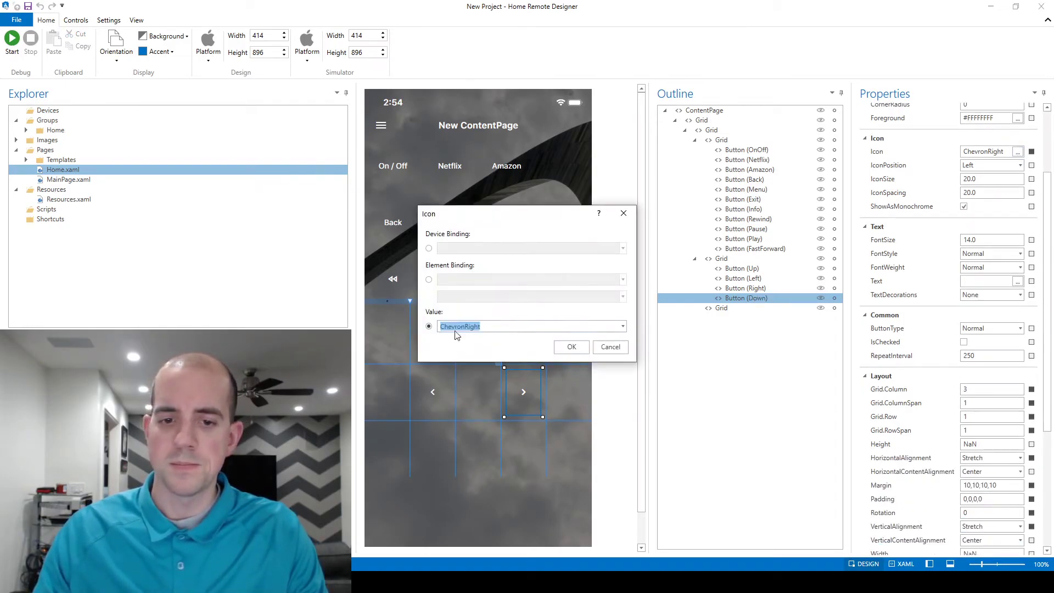
{"action": "type", "text": "down"}
{"action": "left_click", "coordinate": [523, 346]}
{"action": "left_click", "coordinate": [573, 347]}
{"action": "scroll", "coordinate": [988, 391], "scroll_direction": "down", "scroll_amount": 4}
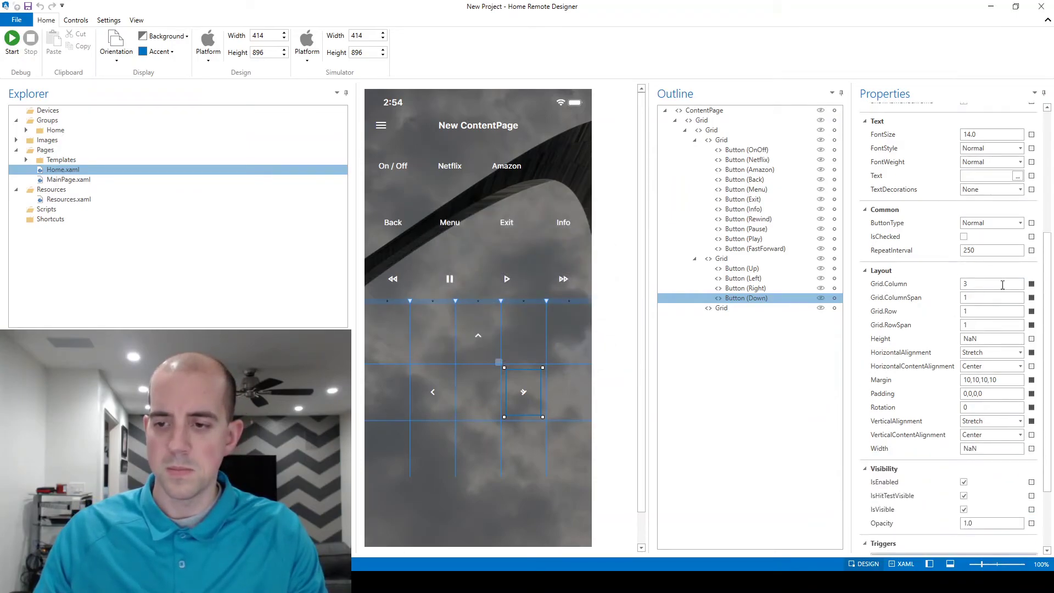
Place the Down button in grid column 2, row 2.
{"action": "type", "text": "2"}
{"action": "left_click_drag", "start_coordinate": [971, 311], "coordinate": [926, 312]}
{"action": "type", "text": "2"}
{"action": "key", "text": "Tab"}
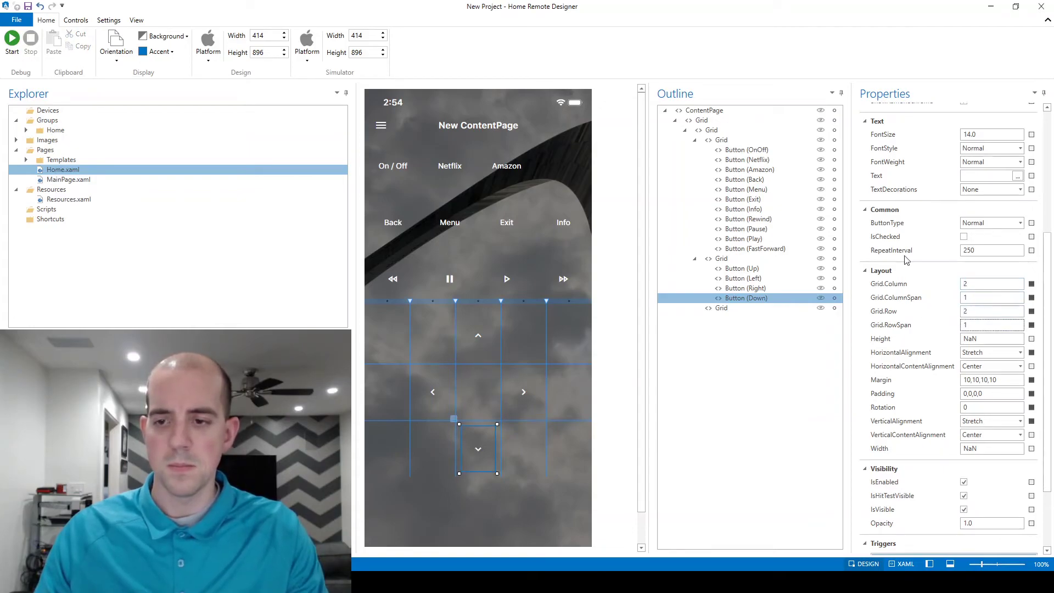
Duplicate the Down button and rename the copy Enter.
{"action": "left_click", "coordinate": [770, 298]}
{"action": "key", "text": "ctrl+c"}
{"action": "key", "text": "ctrl+v"}
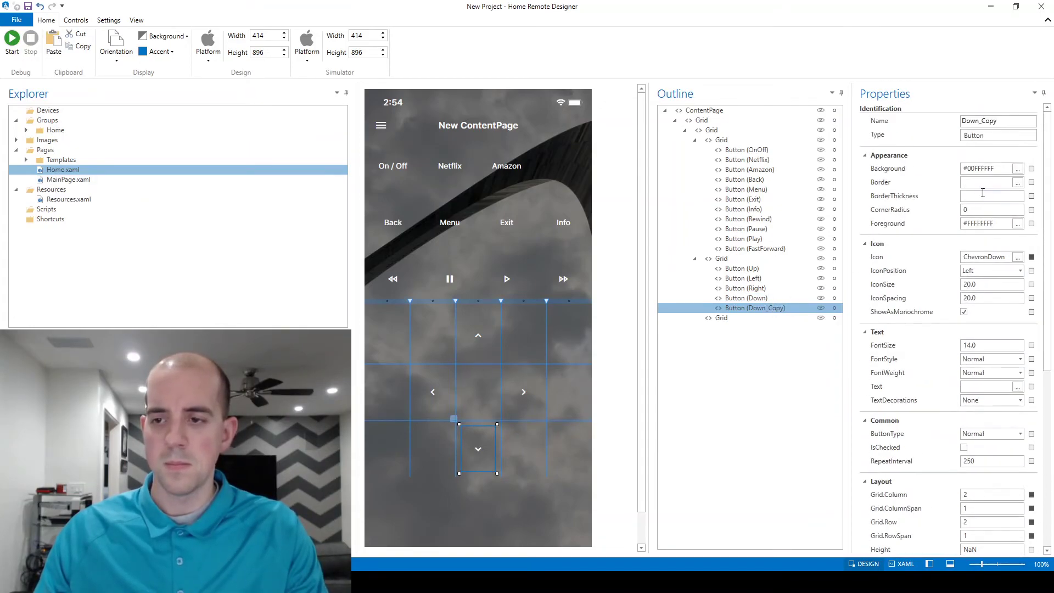
{"action": "double_click", "coordinate": [983, 121]}
{"action": "type", "text": "Enter"}
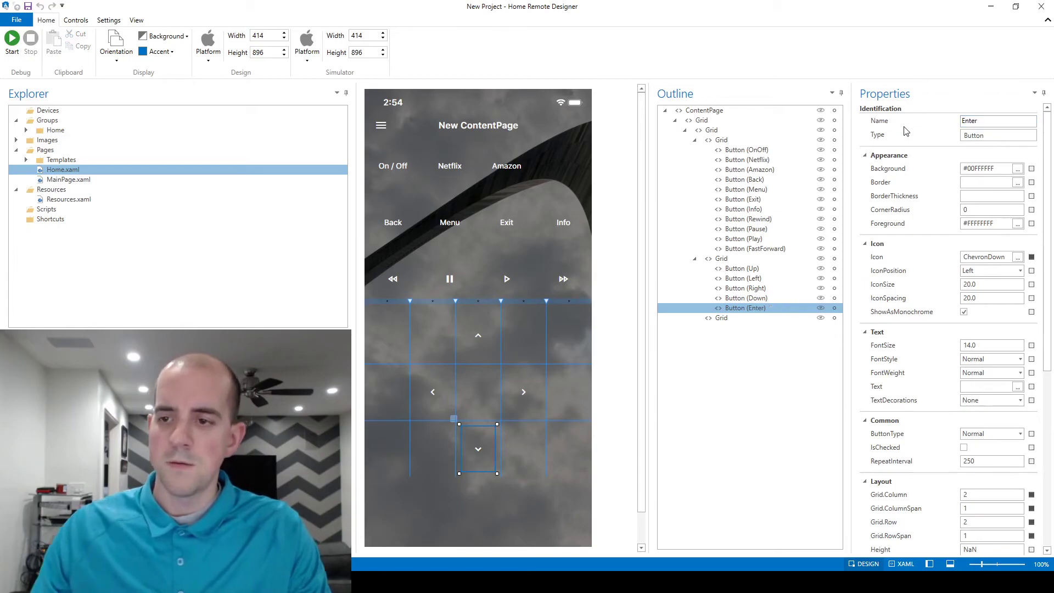
Change the Enter button's icon to Stop.
{"action": "left_click", "coordinate": [1017, 257]}
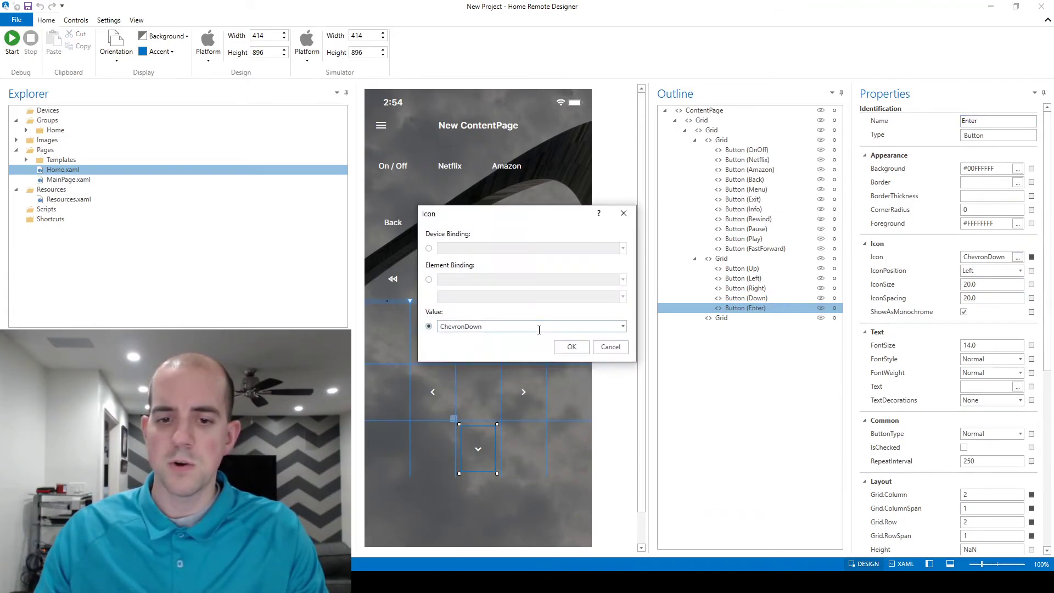
{"action": "double_click", "coordinate": [526, 327]}
{"action": "type", "text": "ch"}
{"action": "key", "text": "BackSpace"}
{"action": "key", "text": "BackSpace"}
{"action": "type", "text": "circle"}
{"action": "key", "text": "BackSpace"}
{"action": "key", "text": "BackSpace"}
{"action": "key", "text": "BackSpace"}
{"action": "key", "text": "BackSpace"}
{"action": "key", "text": "BackSpace"}
{"action": "key", "text": "BackSpace"}
{"action": "type", "text": "stop"}
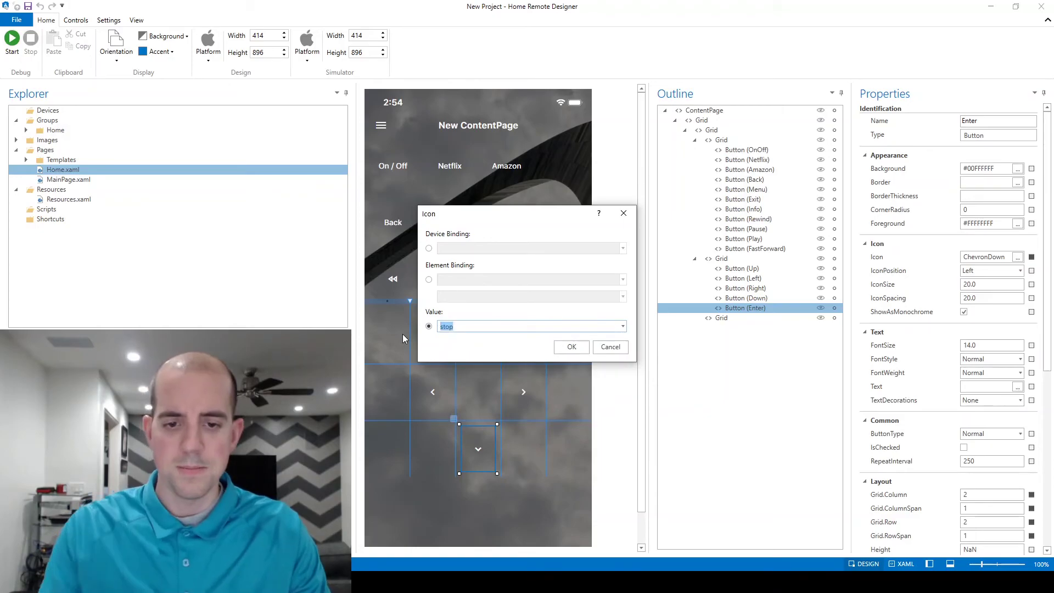
{"action": "left_click", "coordinate": [476, 346]}
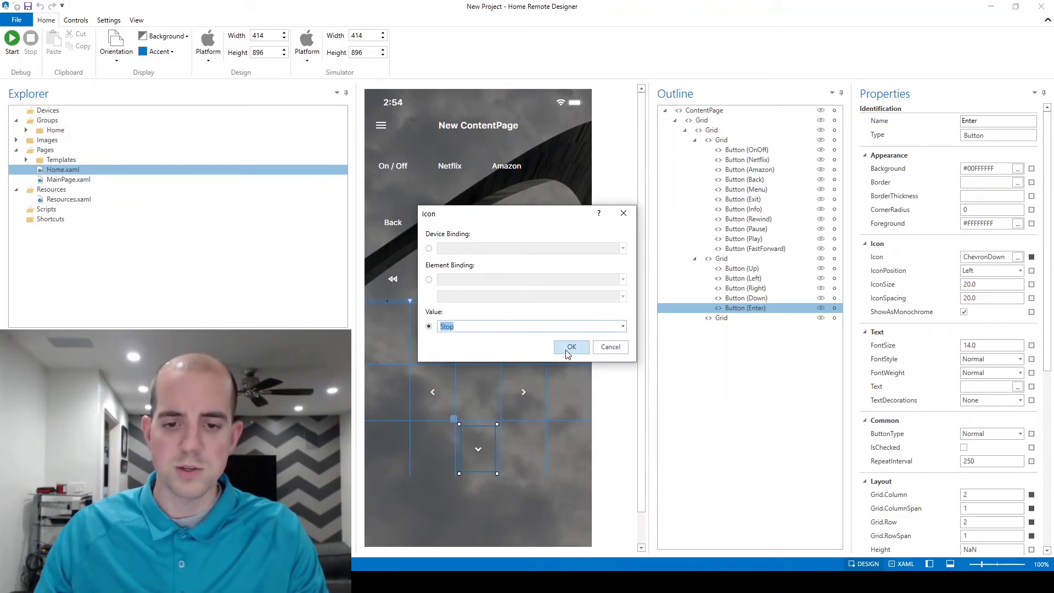
{"action": "left_click", "coordinate": [567, 349]}
Move the Enter button to grid row 1 so it sits between the directional arrows.
{"action": "scroll", "coordinate": [937, 417], "scroll_direction": "down", "scroll_amount": 5}
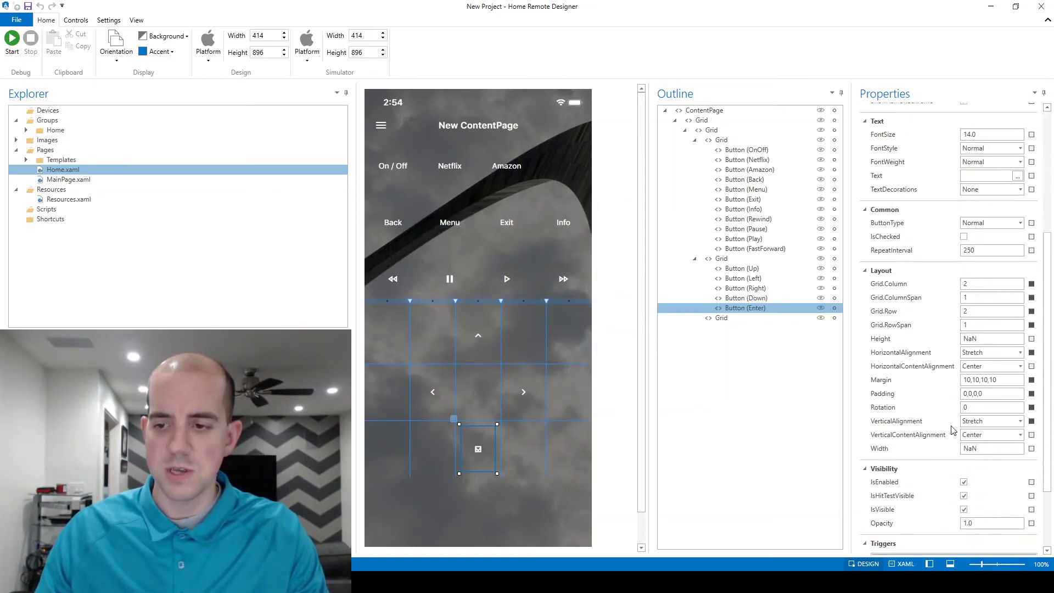
{"action": "scroll", "coordinate": [966, 486], "scroll_direction": "down", "scroll_amount": 3}
{"action": "left_click", "coordinate": [961, 482]}
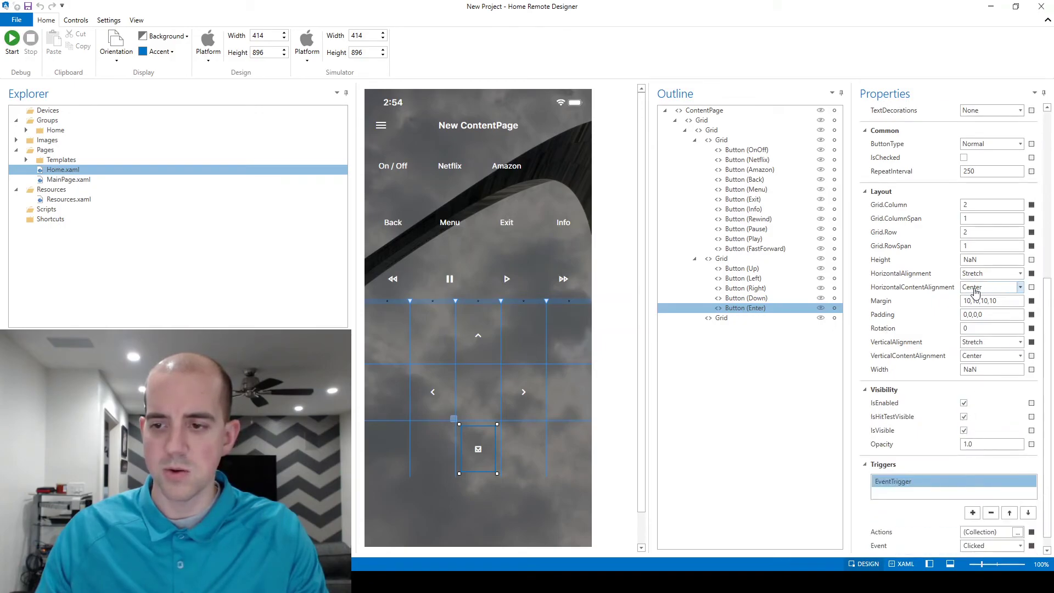
{"action": "left_click_drag", "start_coordinate": [978, 232], "coordinate": [928, 243]}
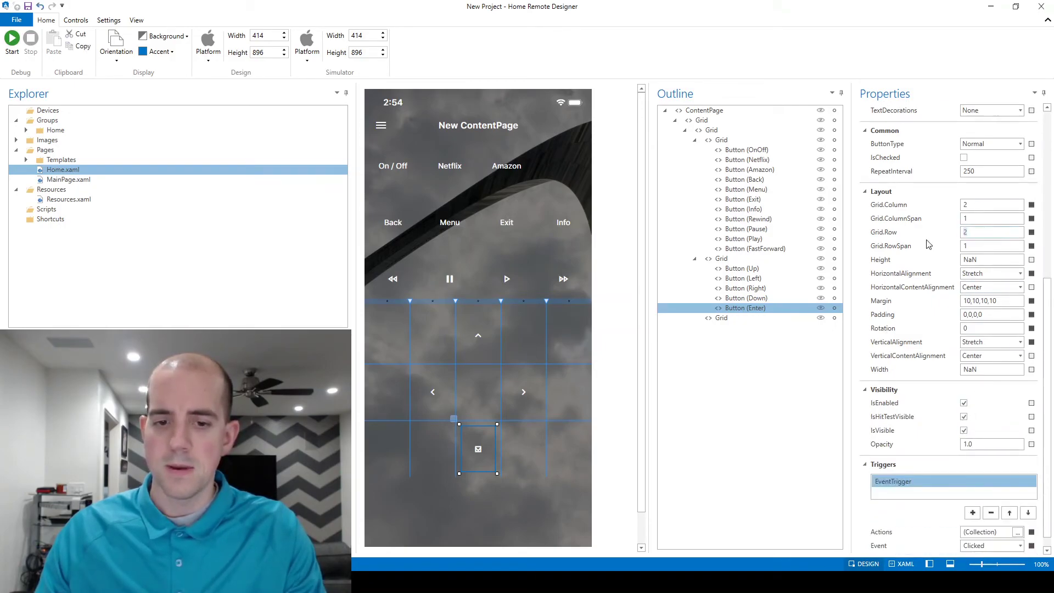
{"action": "left_click", "coordinate": [751, 288]}
Draw a slider about 30 high in the first column of the lowest, empty grid on the page.
{"action": "left_click", "coordinate": [742, 200]}
{"action": "left_click", "coordinate": [735, 110]}
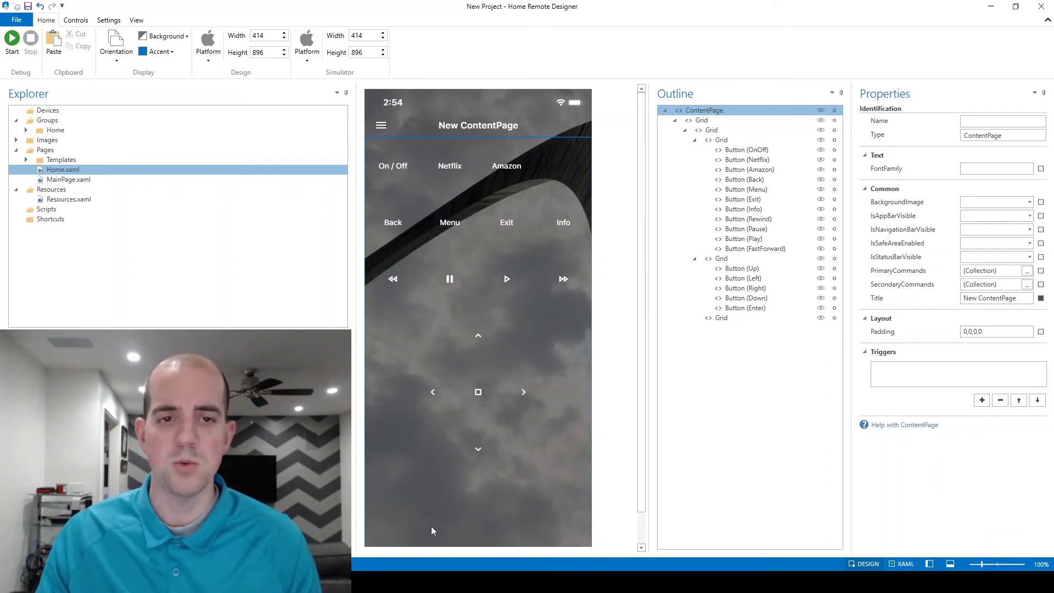
{"action": "left_click", "coordinate": [76, 19]}
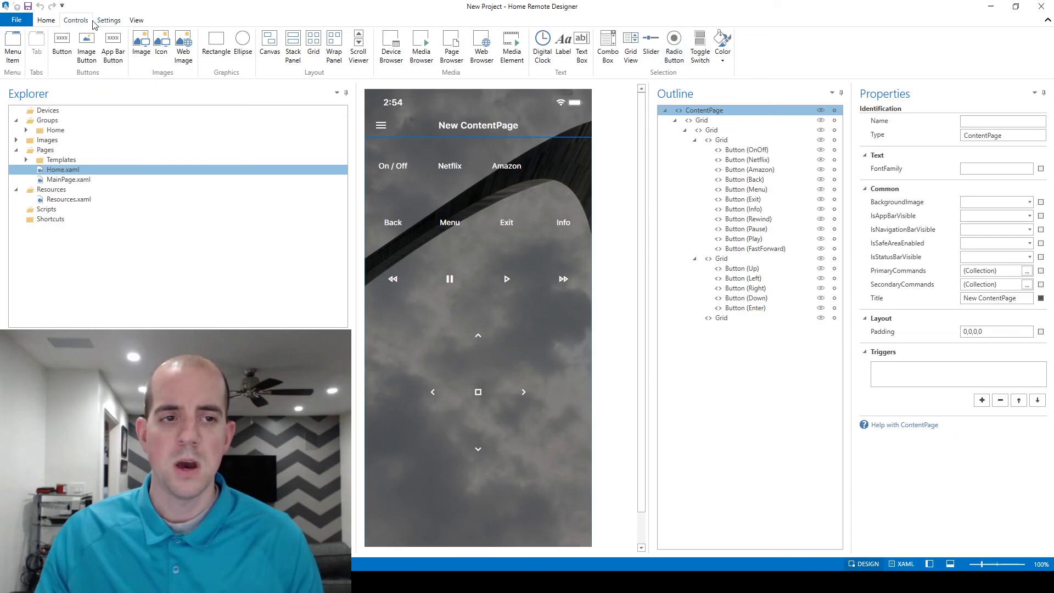
{"action": "left_click", "coordinate": [651, 45]}
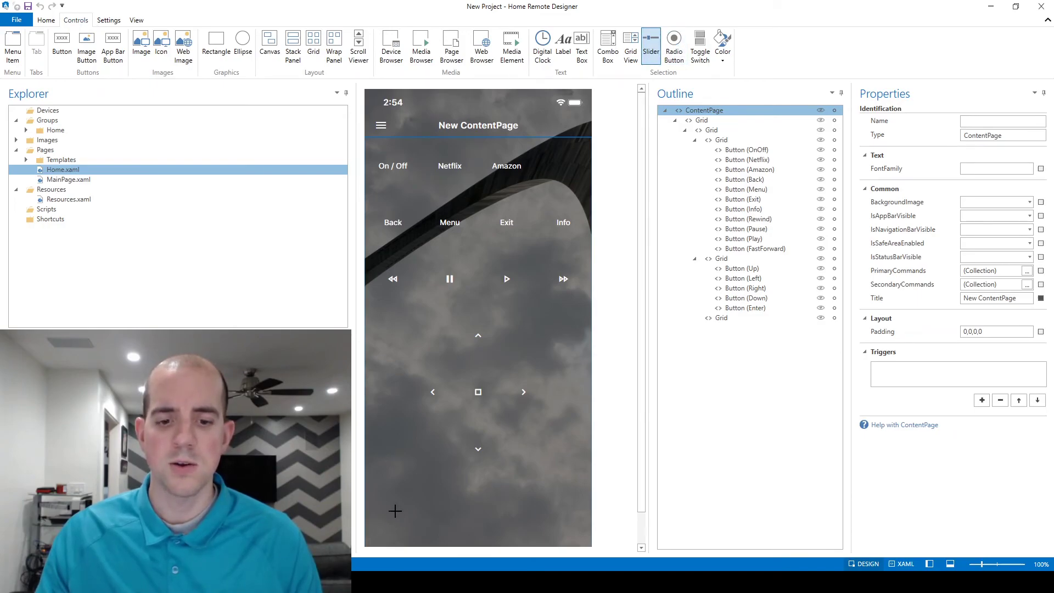
{"action": "left_click_drag", "start_coordinate": [394, 514], "coordinate": [513, 532]}
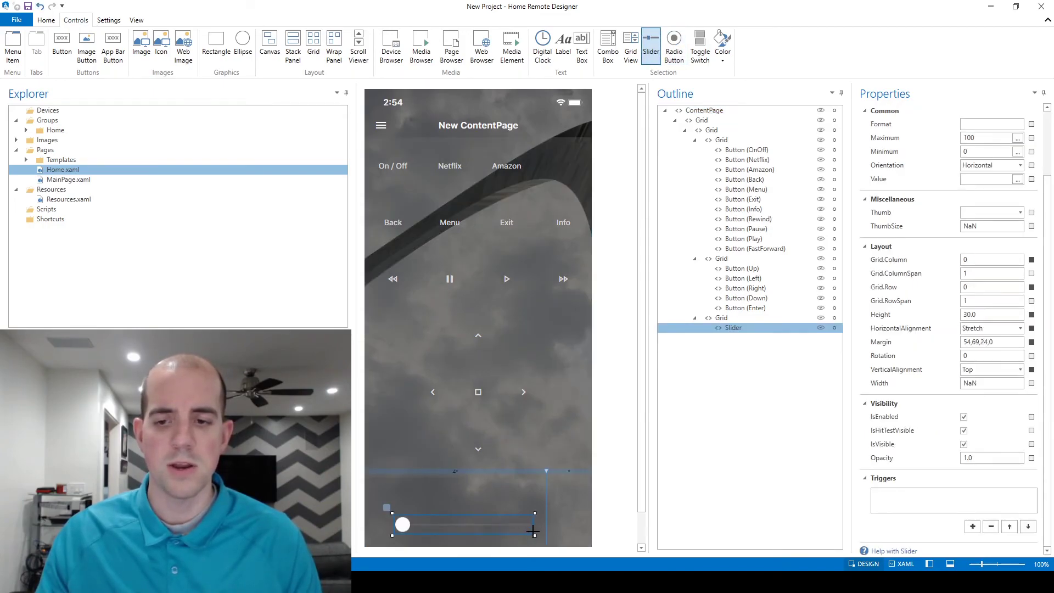
Reset the slider's margin and height to default and set its vertical alignment to Center.
{"action": "left_click", "coordinate": [1032, 343]}
{"action": "left_click", "coordinate": [1024, 350]}
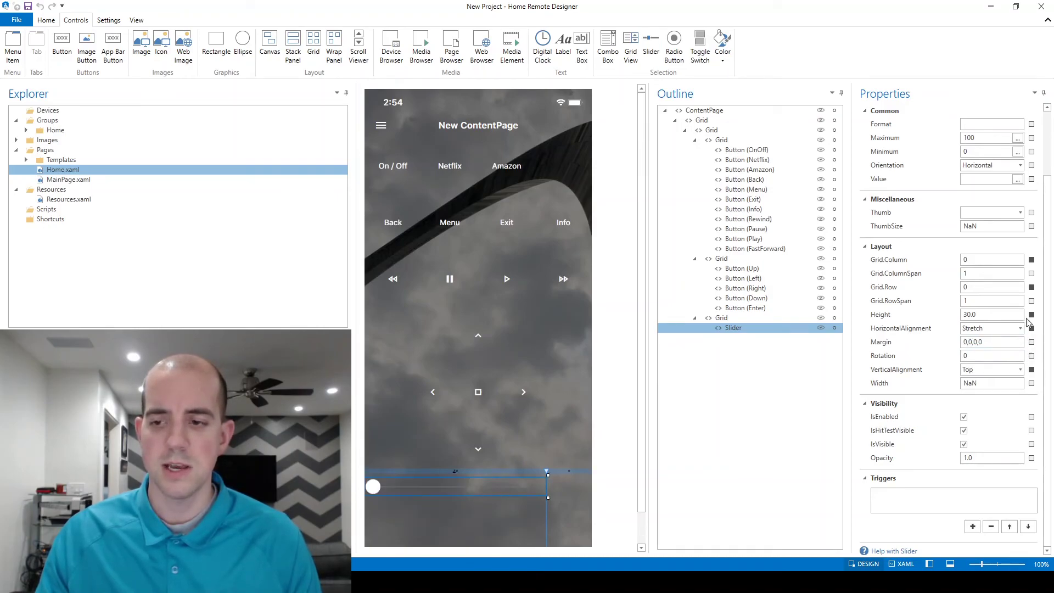
{"action": "left_click", "coordinate": [1020, 370]}
{"action": "left_click", "coordinate": [1000, 397]}
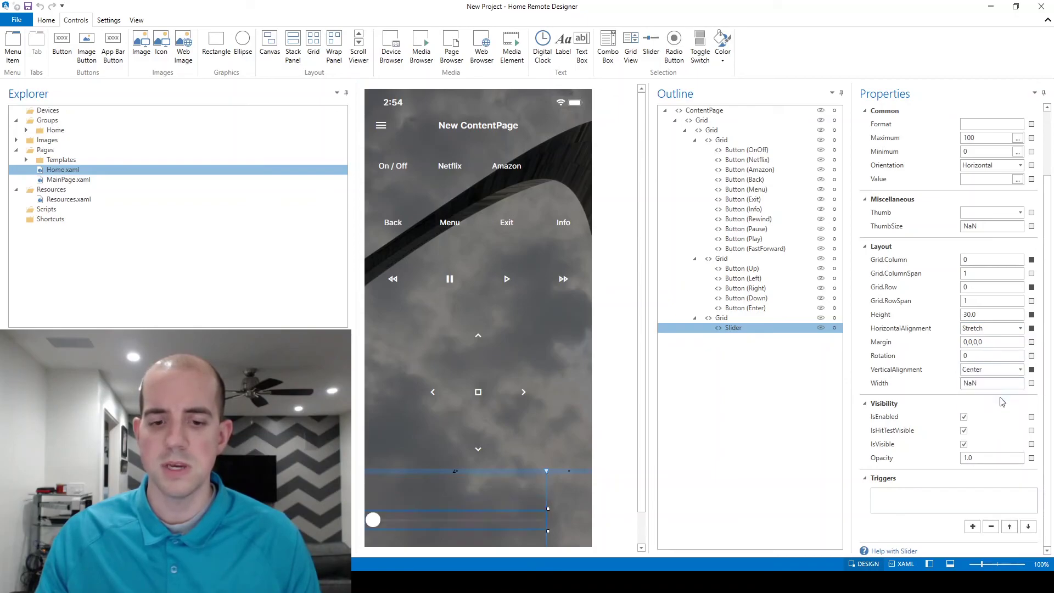
{"action": "left_click", "coordinate": [1032, 314]}
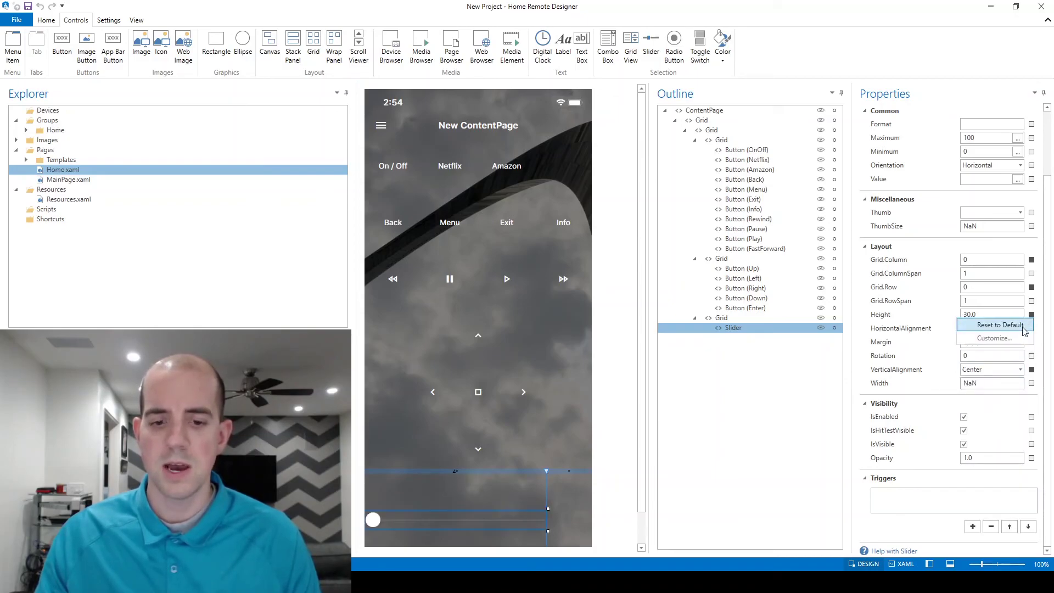
{"action": "left_click", "coordinate": [1011, 323]}
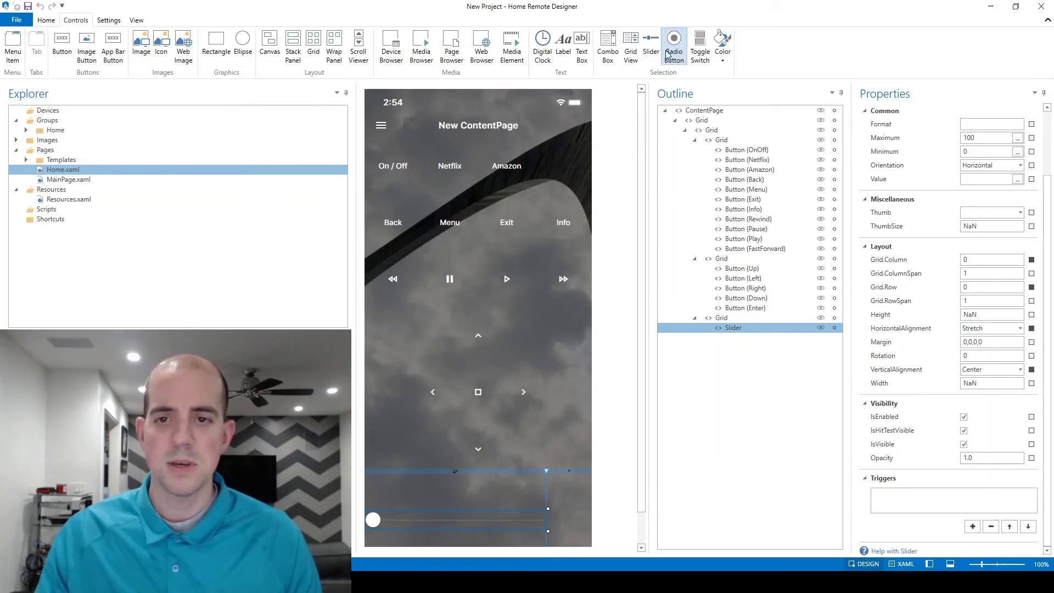
Add a toggle switch in grid column 1 beside the slider, with default height, width and margin and both alignments set to Center.
{"action": "left_click_drag", "start_coordinate": [700, 46], "coordinate": [566, 490]}
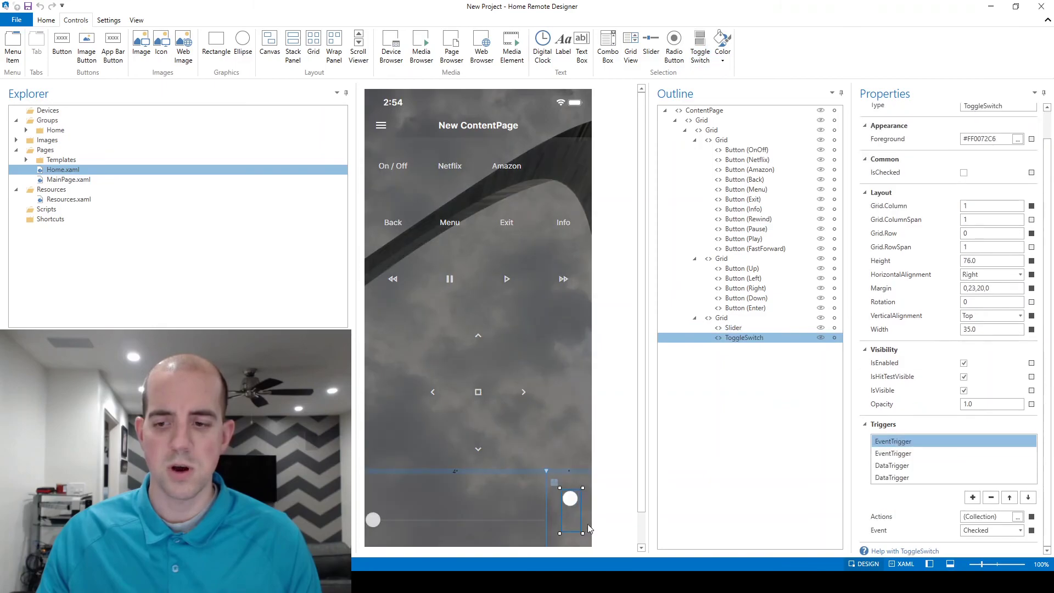
{"action": "left_click", "coordinate": [1032, 275]}
{"action": "left_click", "coordinate": [1022, 283]}
{"action": "left_click", "coordinate": [1032, 260]}
{"action": "left_click", "coordinate": [1022, 269]}
{"action": "left_click", "coordinate": [1032, 288]}
{"action": "left_click", "coordinate": [1022, 296]}
{"action": "left_click", "coordinate": [1032, 329]}
{"action": "left_click", "coordinate": [1022, 337]}
{"action": "left_click", "coordinate": [1021, 316]}
{"action": "left_click", "coordinate": [991, 345]}
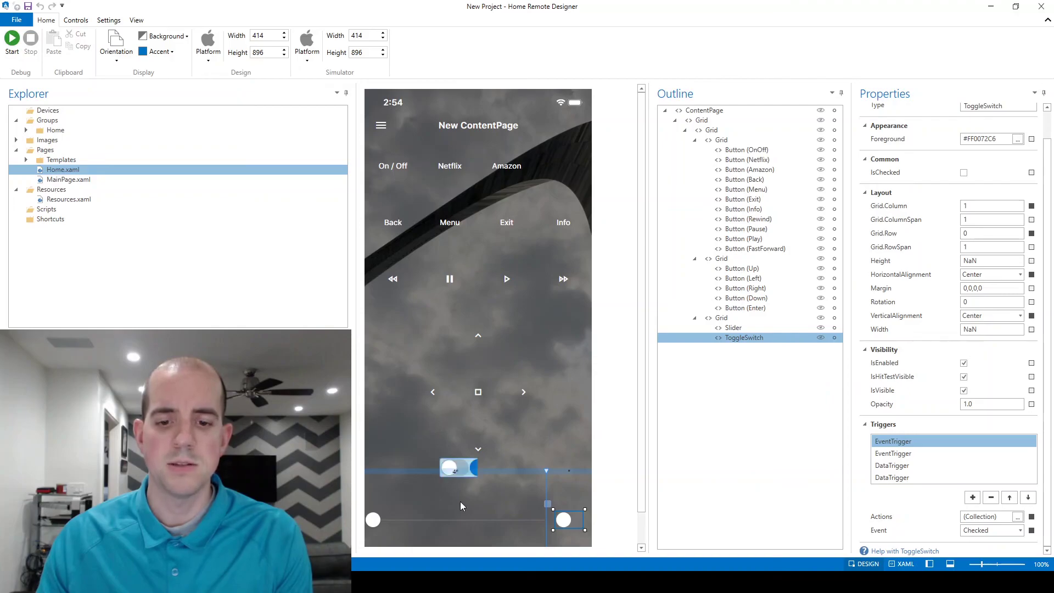
Start the simulator and try out the slider and toggle switch on the page.
{"action": "left_click", "coordinate": [12, 39]}
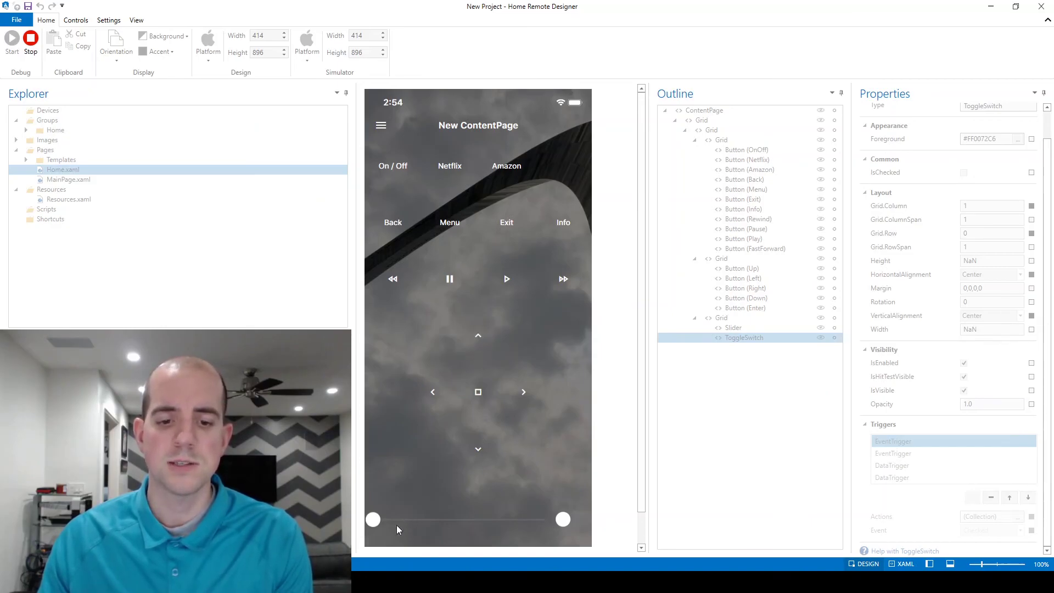
{"action": "mouse_move", "coordinate": [373, 521]}
{"action": "left_mouse_down"}
{"action": "mouse_move", "coordinate": [506, 528]}
{"action": "mouse_move", "coordinate": [370, 521]}
{"action": "left_mouse_up"}
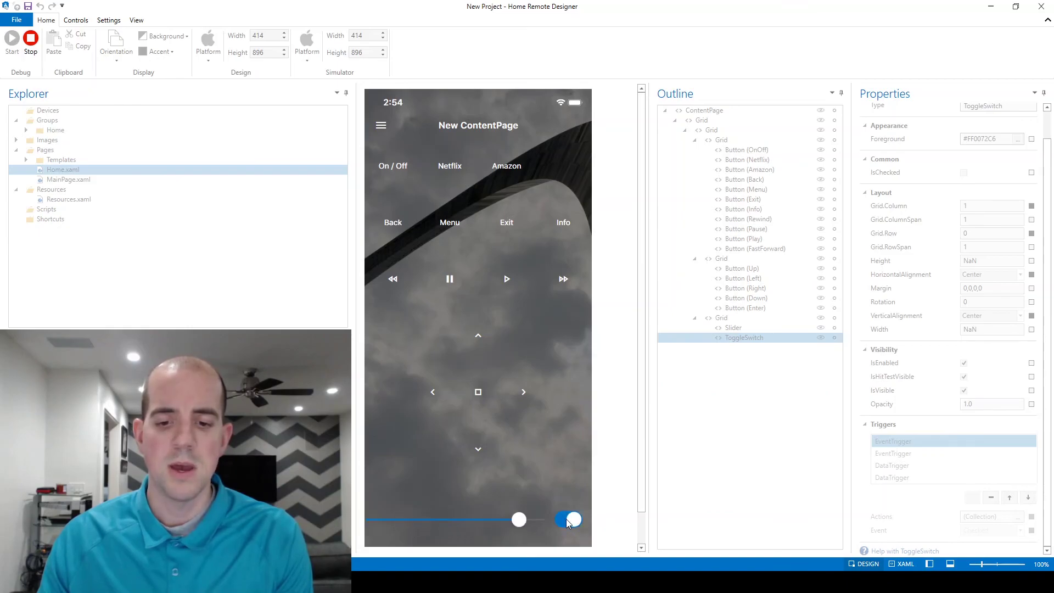